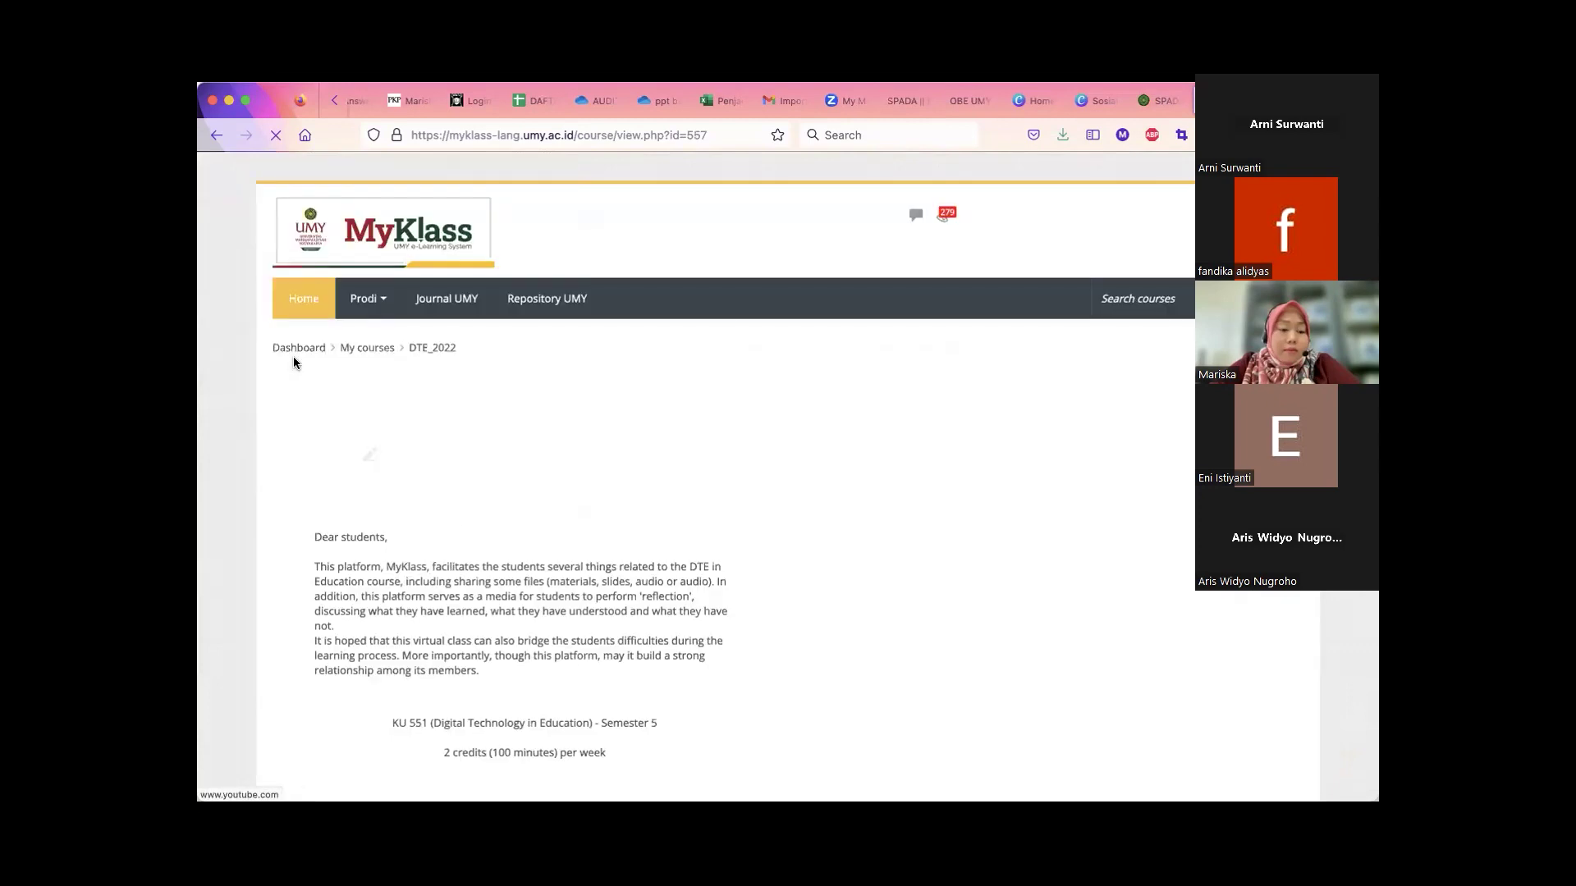
# - Reload the Digital Technology in Education (KU 551) course page in MyKlass and copy its web address
pyautogui.click(214, 235)
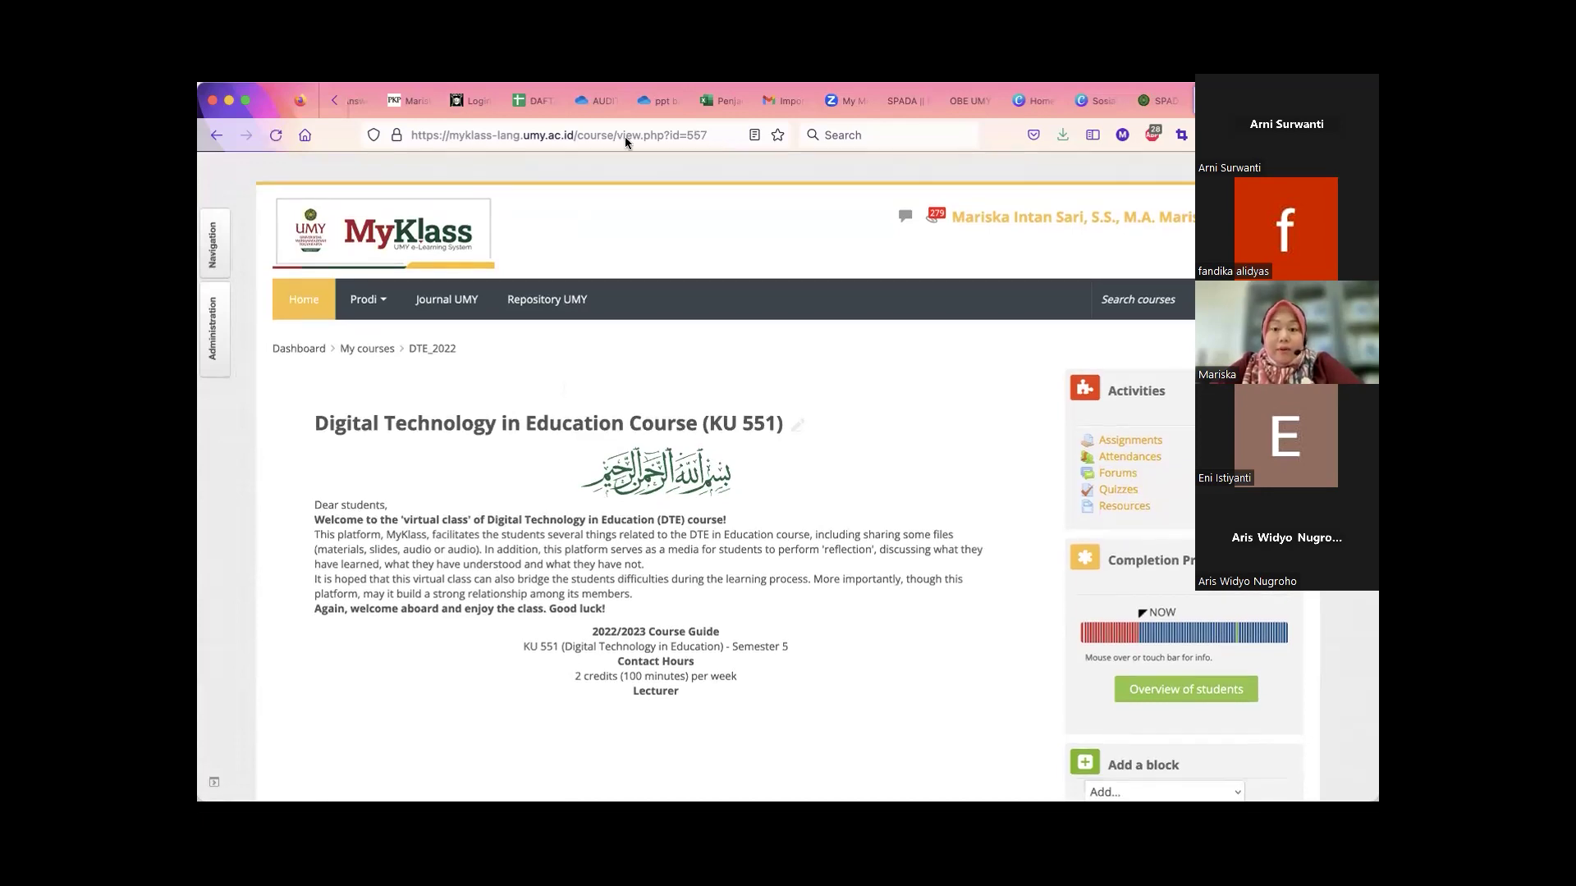
pyautogui.press('super+r')
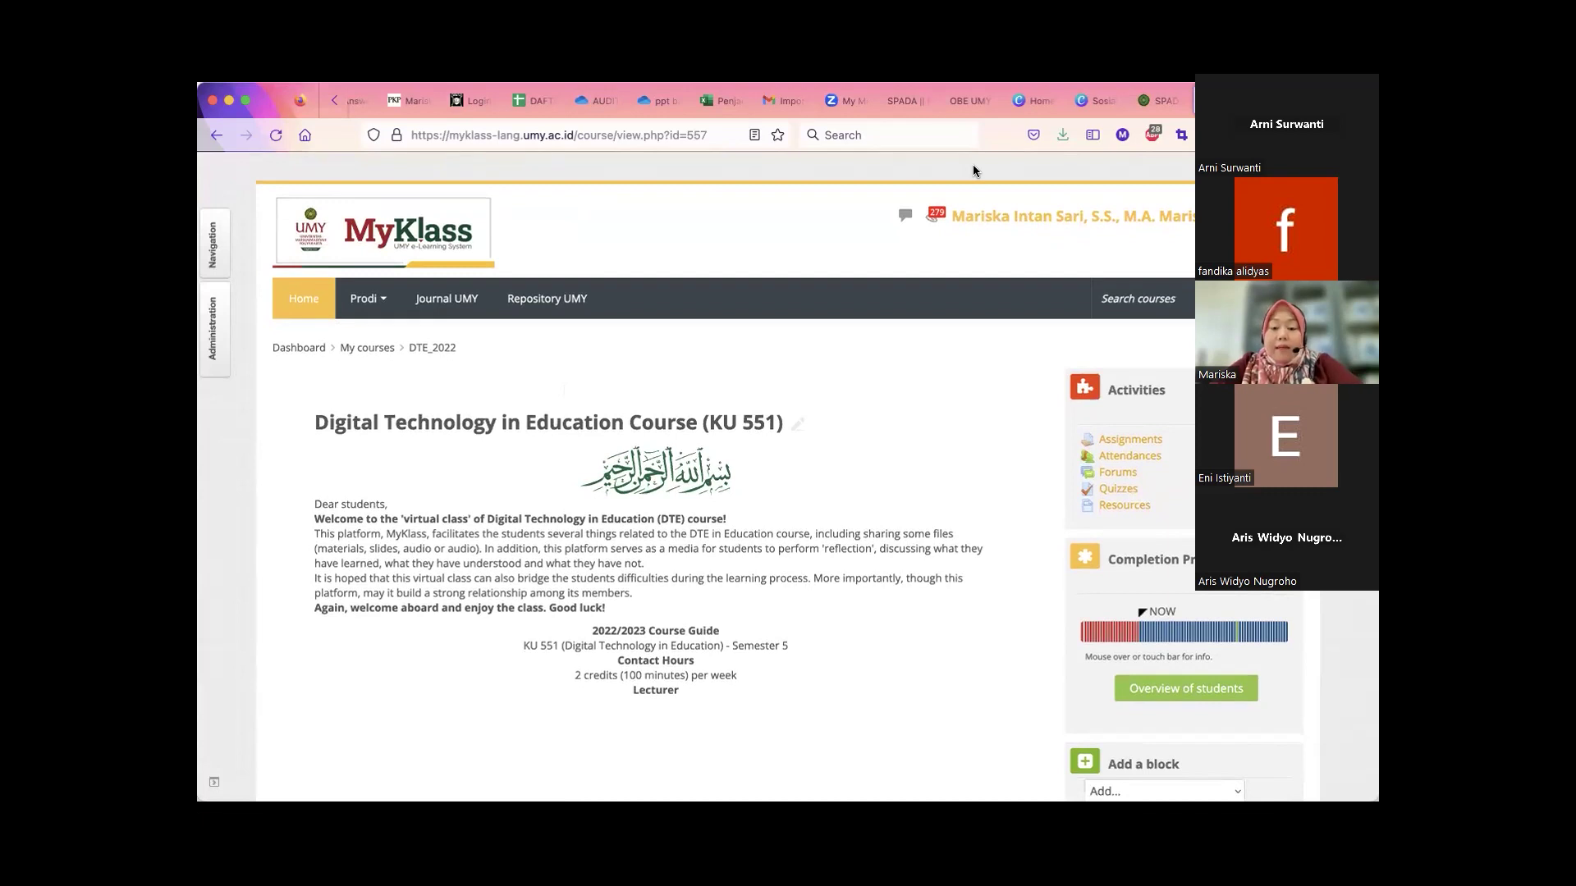
pyautogui.press('super+l')
pyautogui.press('super+c')
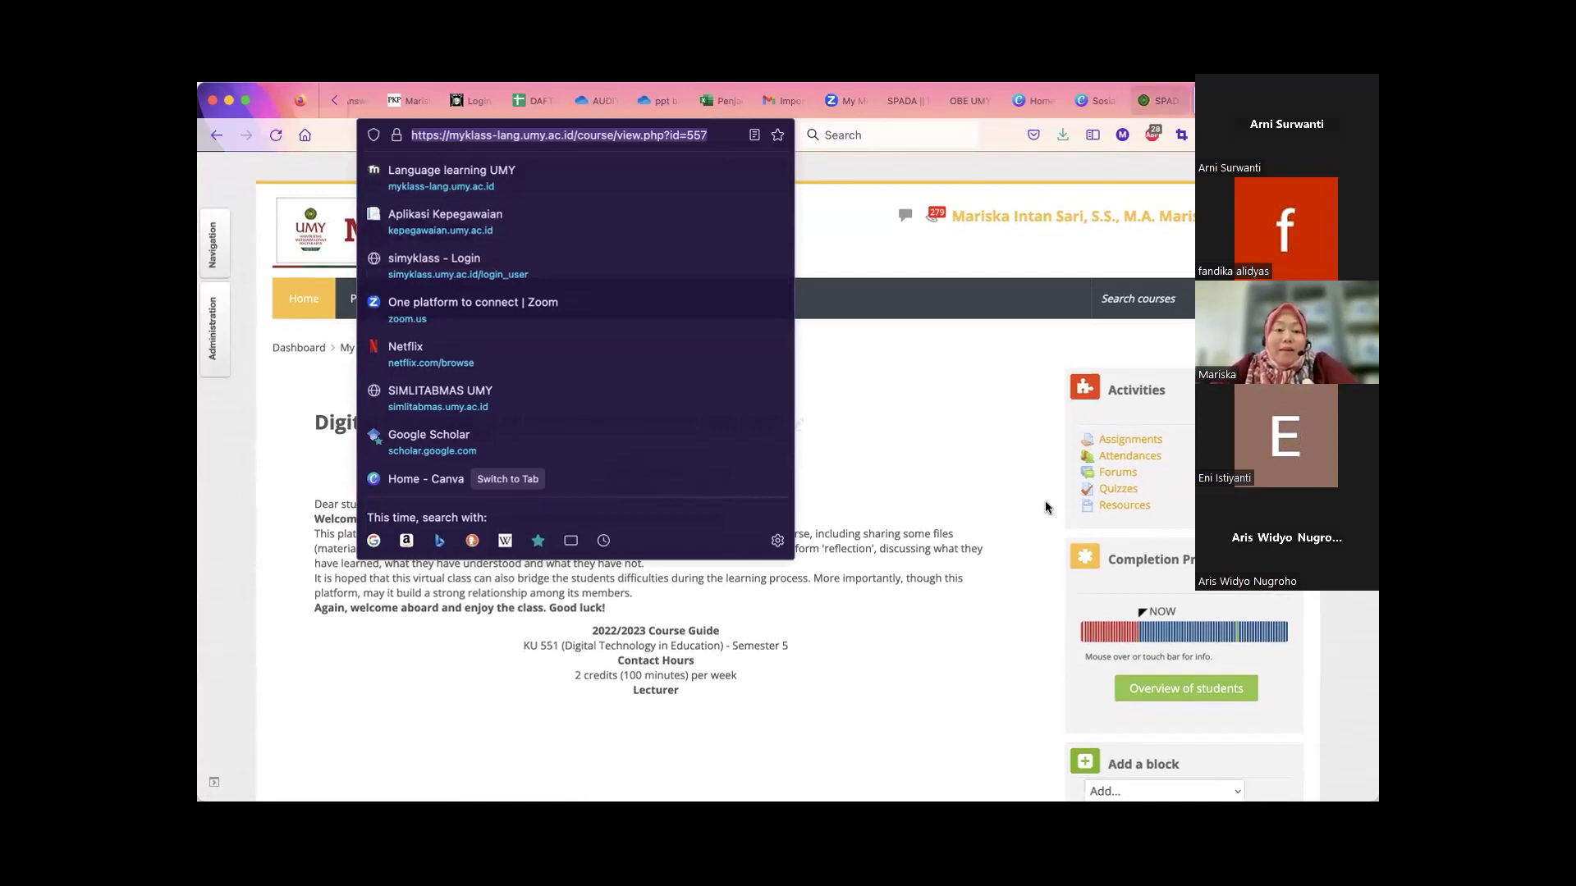
pyautogui.hotkey('ctrl', 'shift', 'Tab')
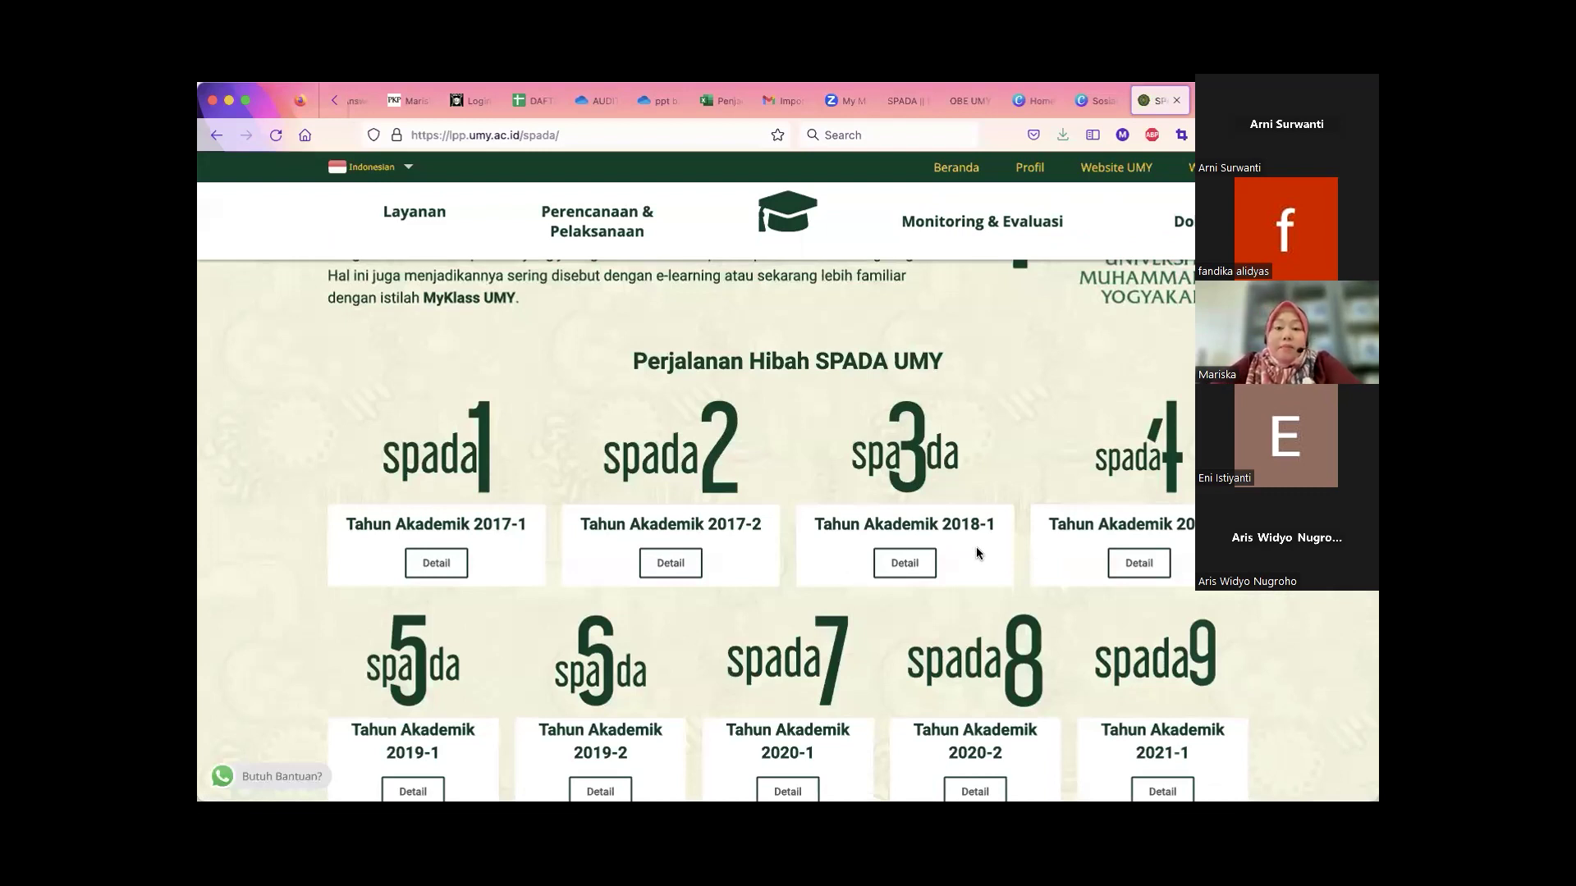
pyautogui.hotkey('ctrl', 'shift', 'Tab')
pyautogui.hotkey('ctrl', 'shift', 'Tab')
pyautogui.hotkey('ctrl', 'shift', 'Tab')
pyautogui.hotkey('ctrl', 'shift', 'Tab')
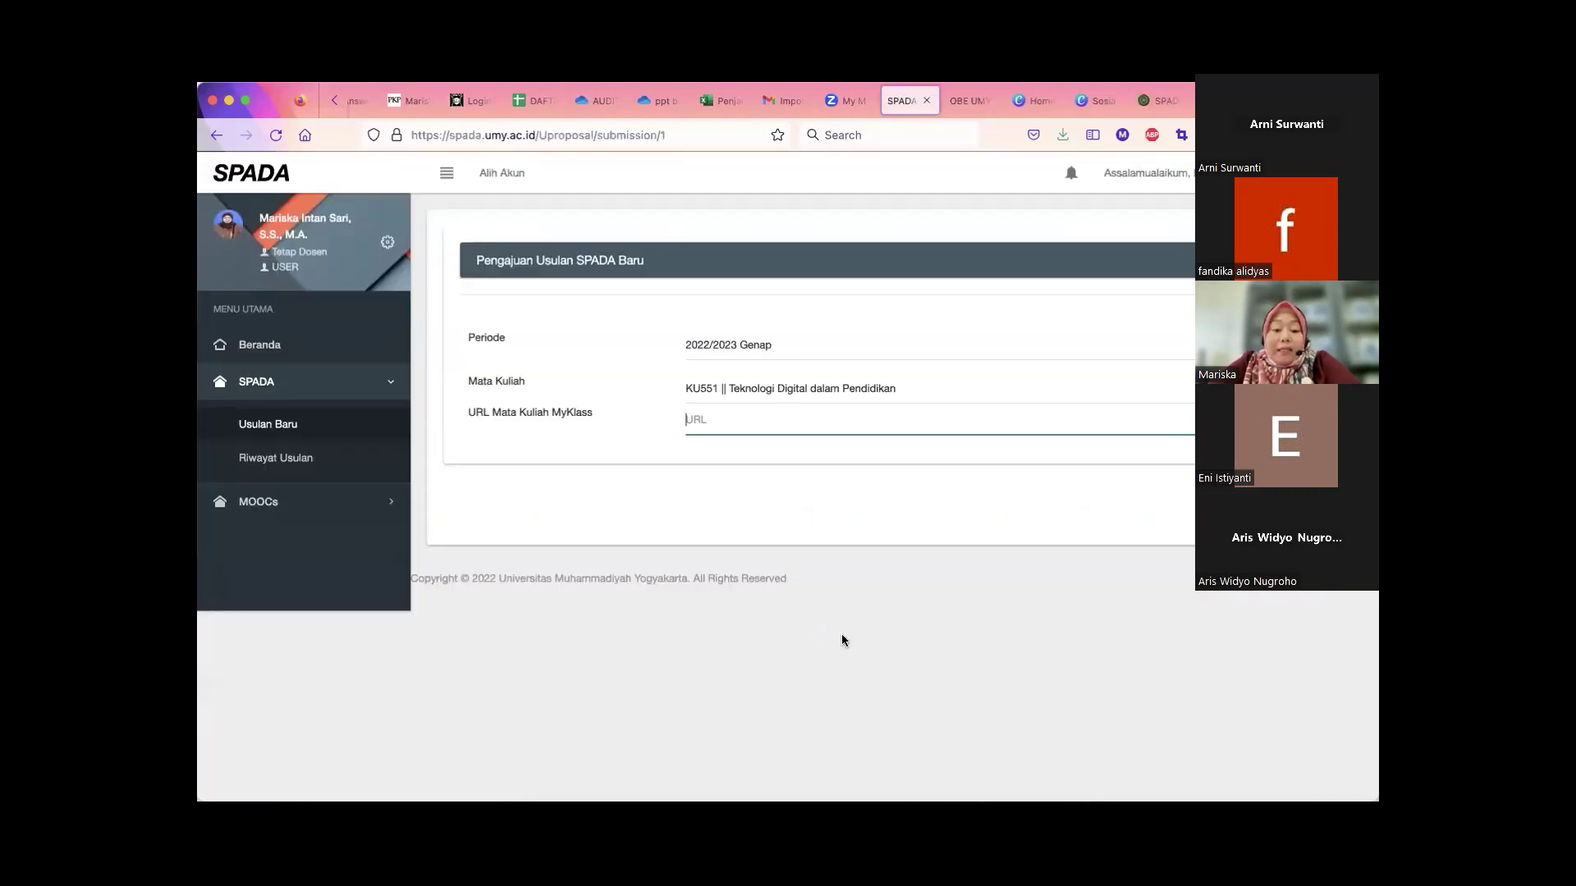
pyautogui.press('super+v')
pyautogui.press('Return')
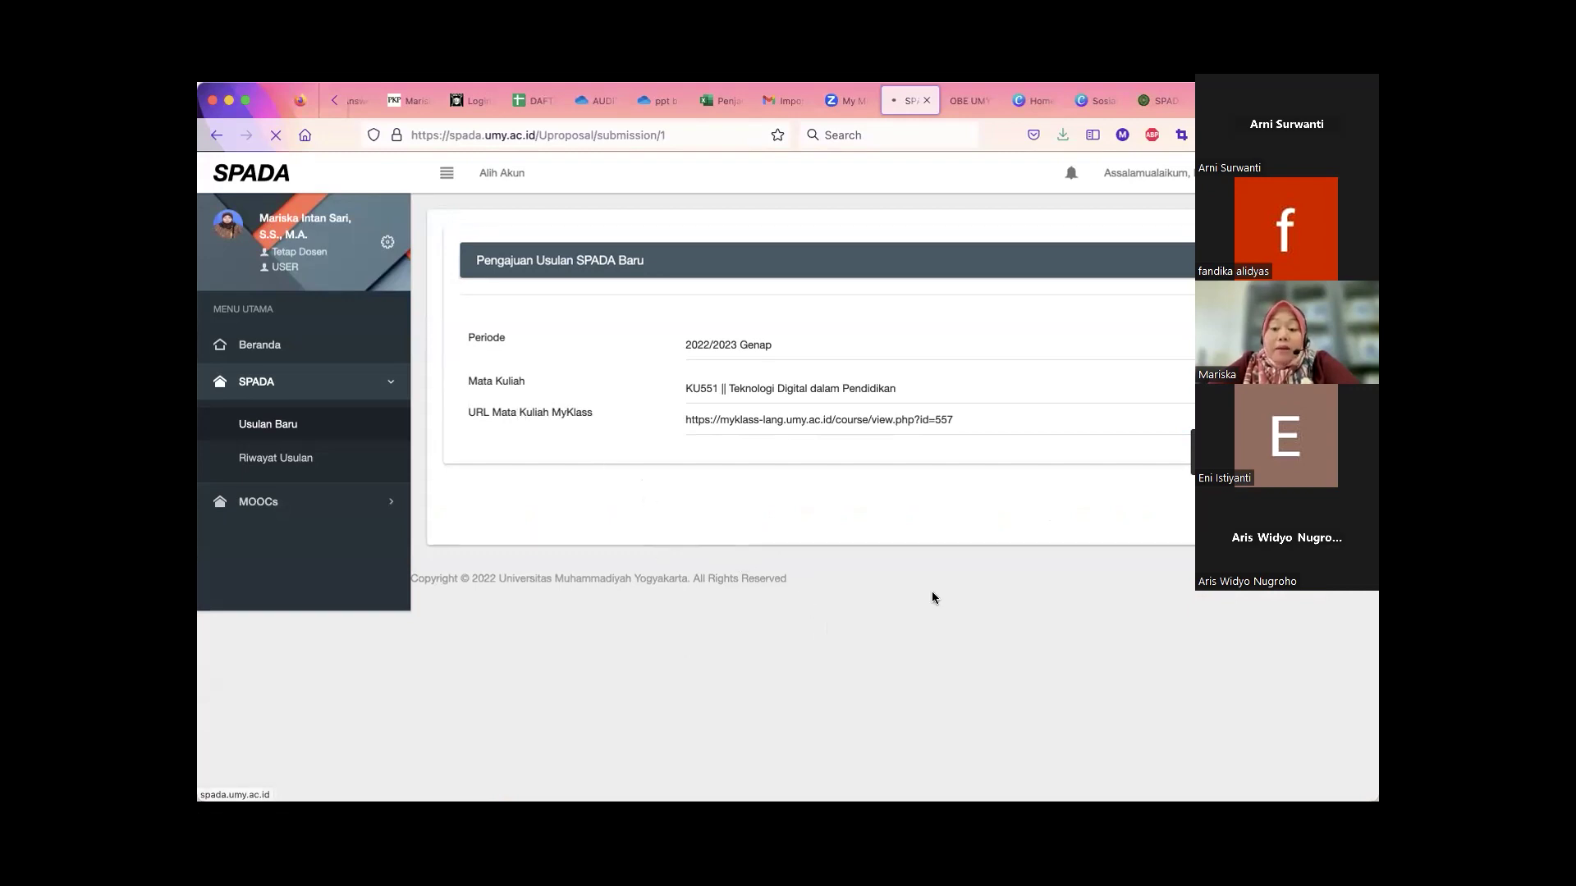
# - Review the course information and teaching members of the proposal, and open its Kirim stage
pyautogui.scroll(-2, 580, 673)
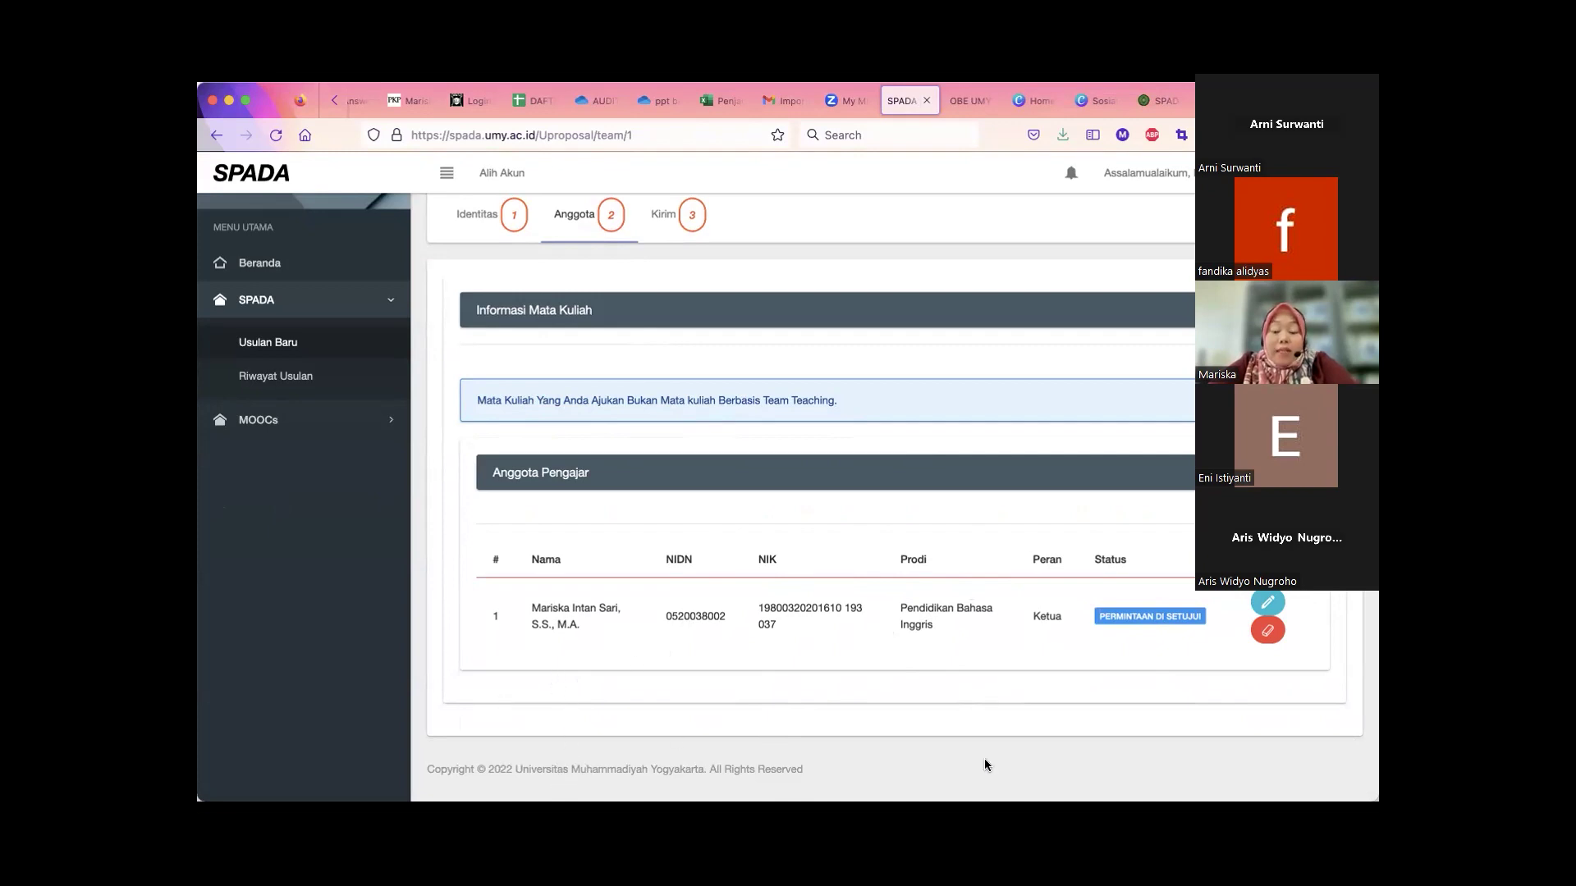
pyautogui.scroll(-1, 1047, 661)
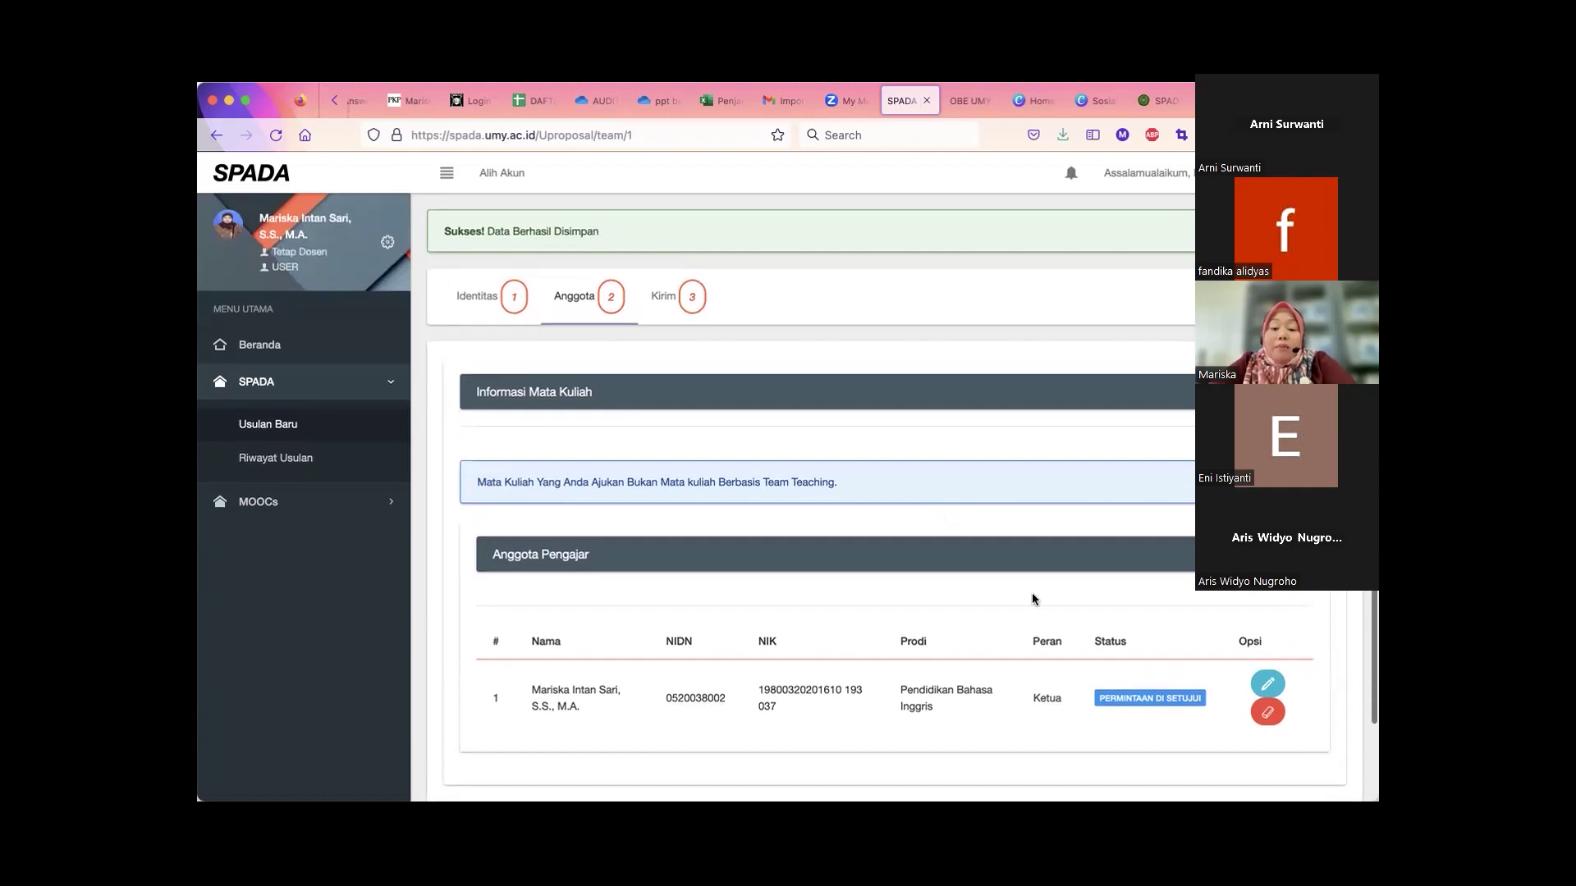
pyautogui.scroll(-2, 1025, 721)
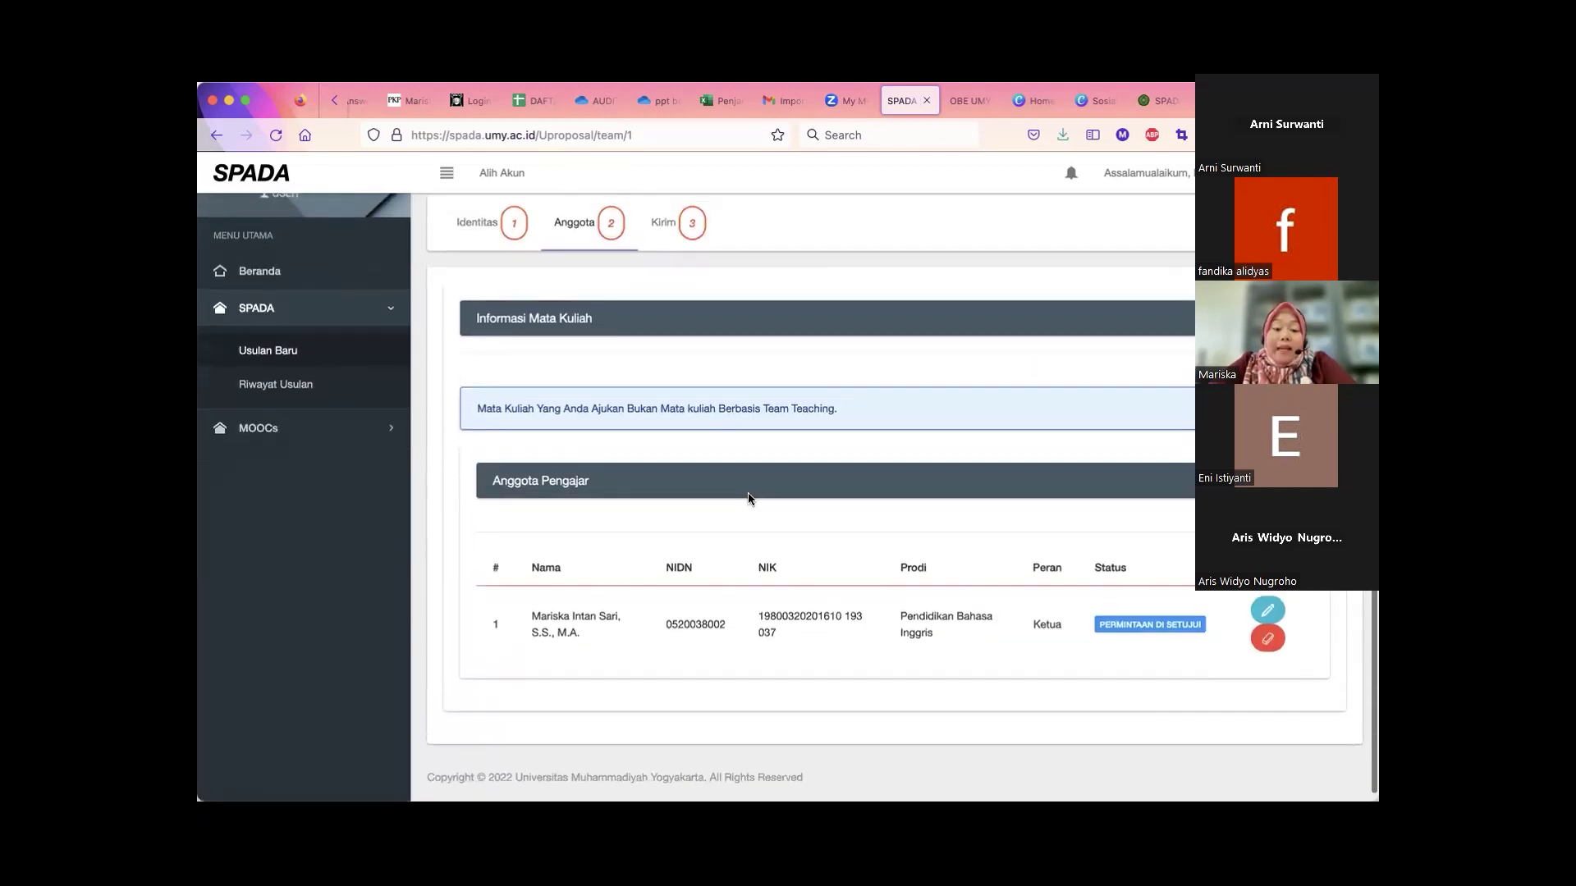
pyautogui.scroll(1, 747, 492)
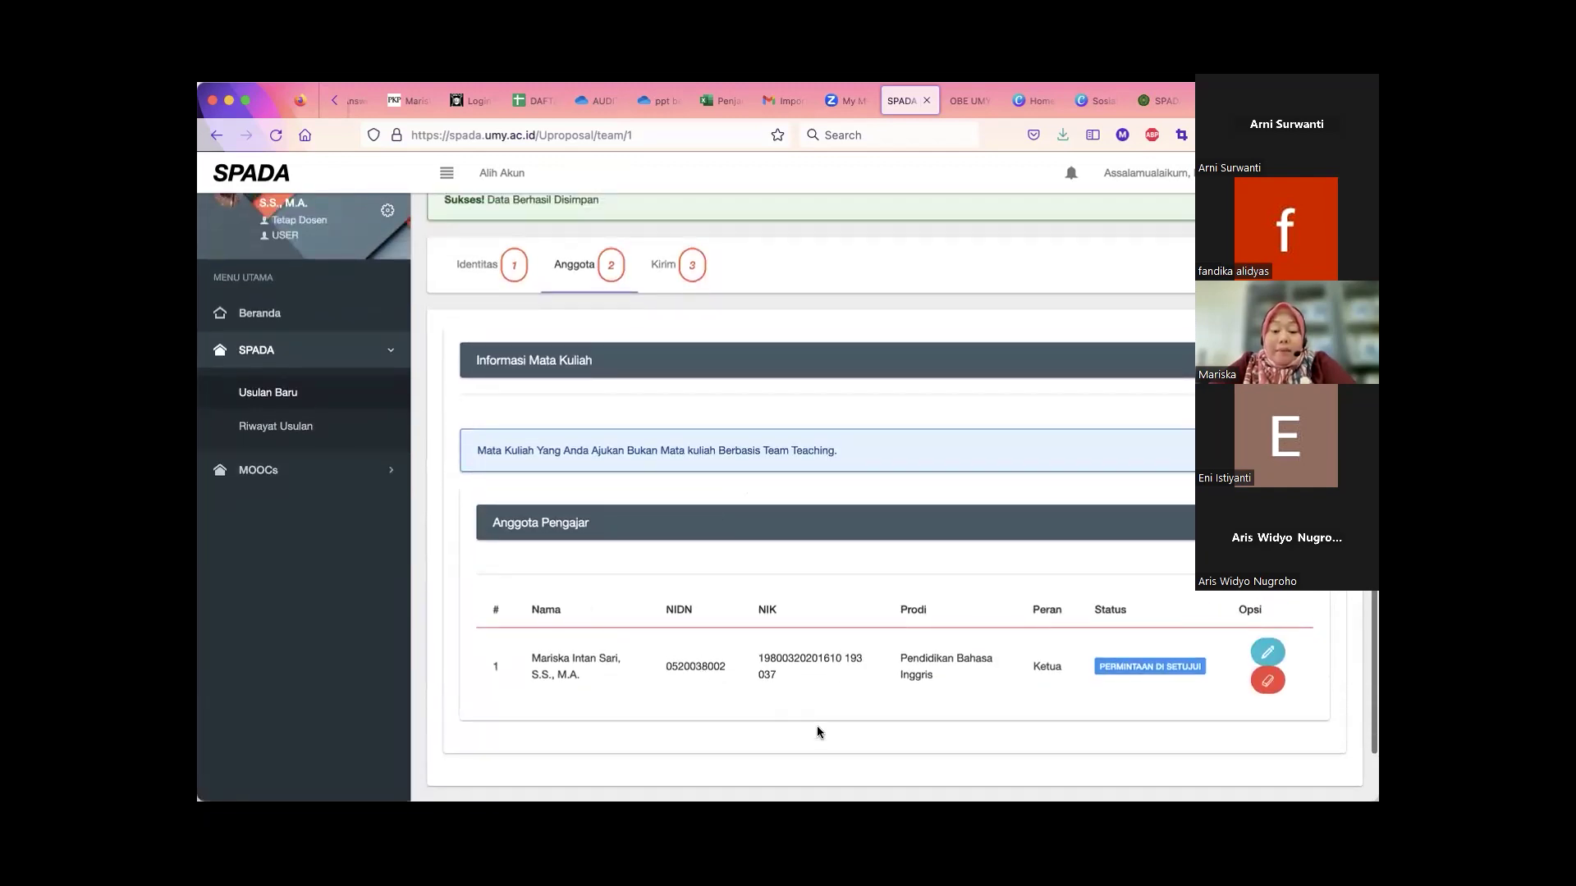
pyautogui.click(679, 267)
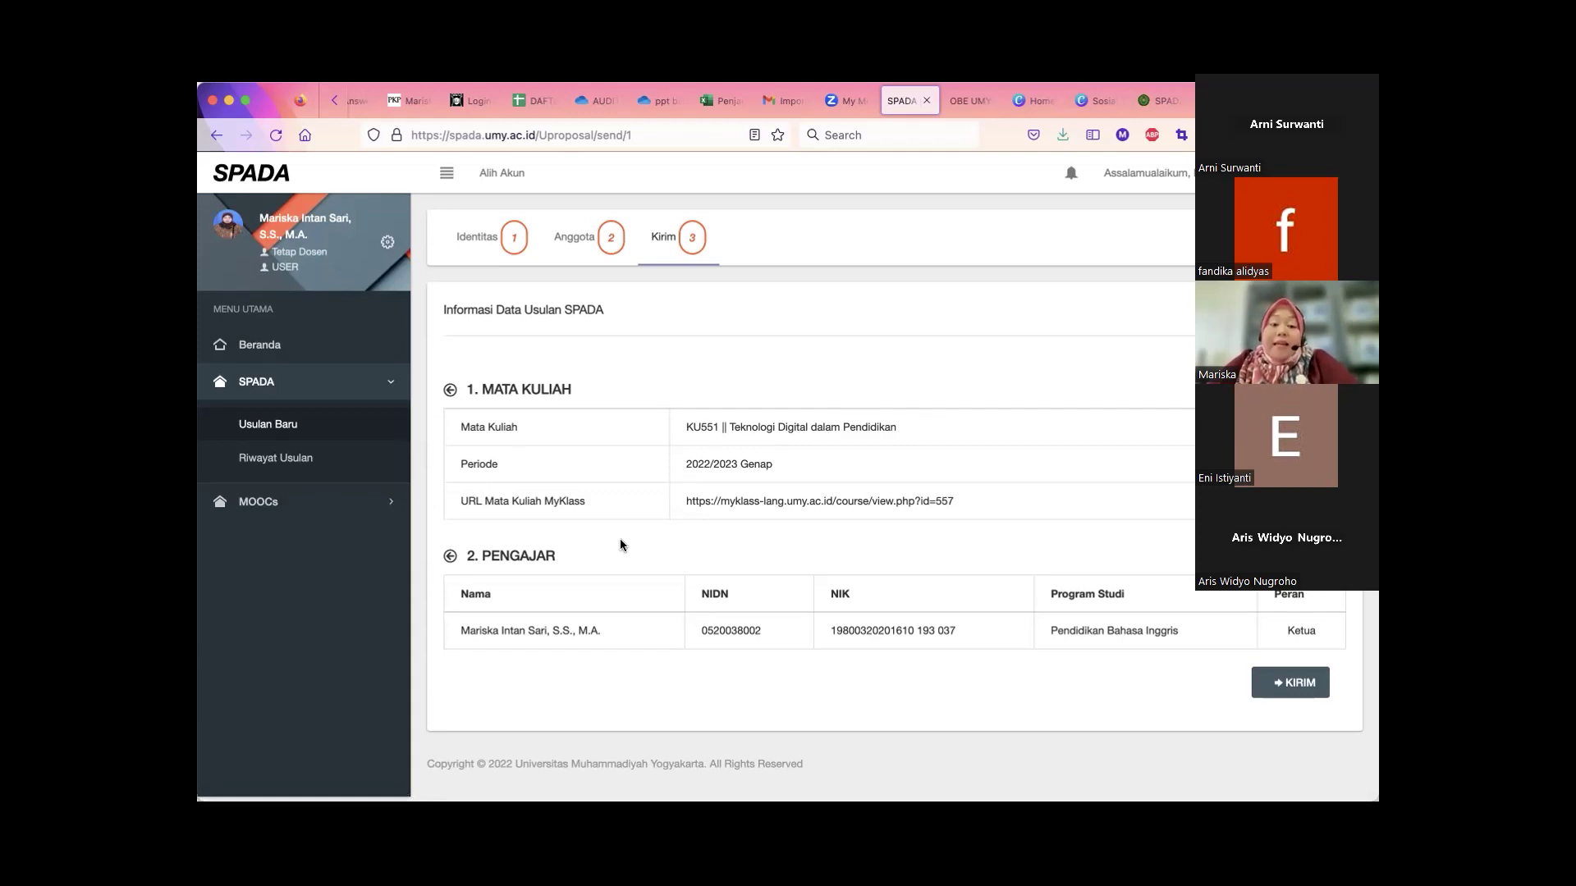
# - Check the MyKlass course URL in the proposal summary against the course page's address and return to the summary
pyautogui.tripleClick(781, 502)
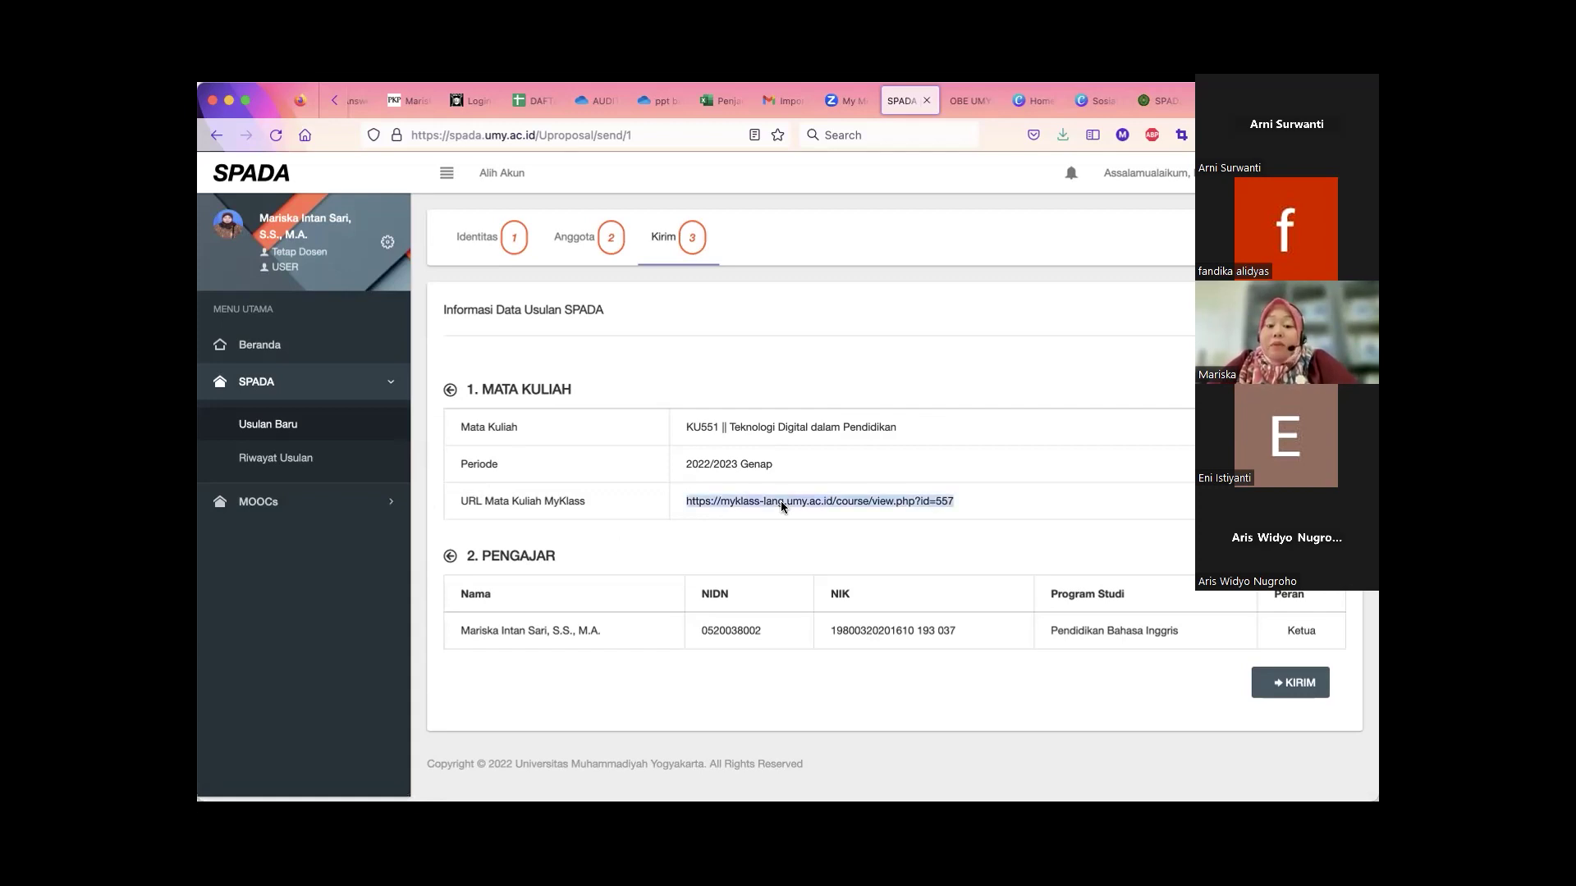
pyautogui.click(979, 494)
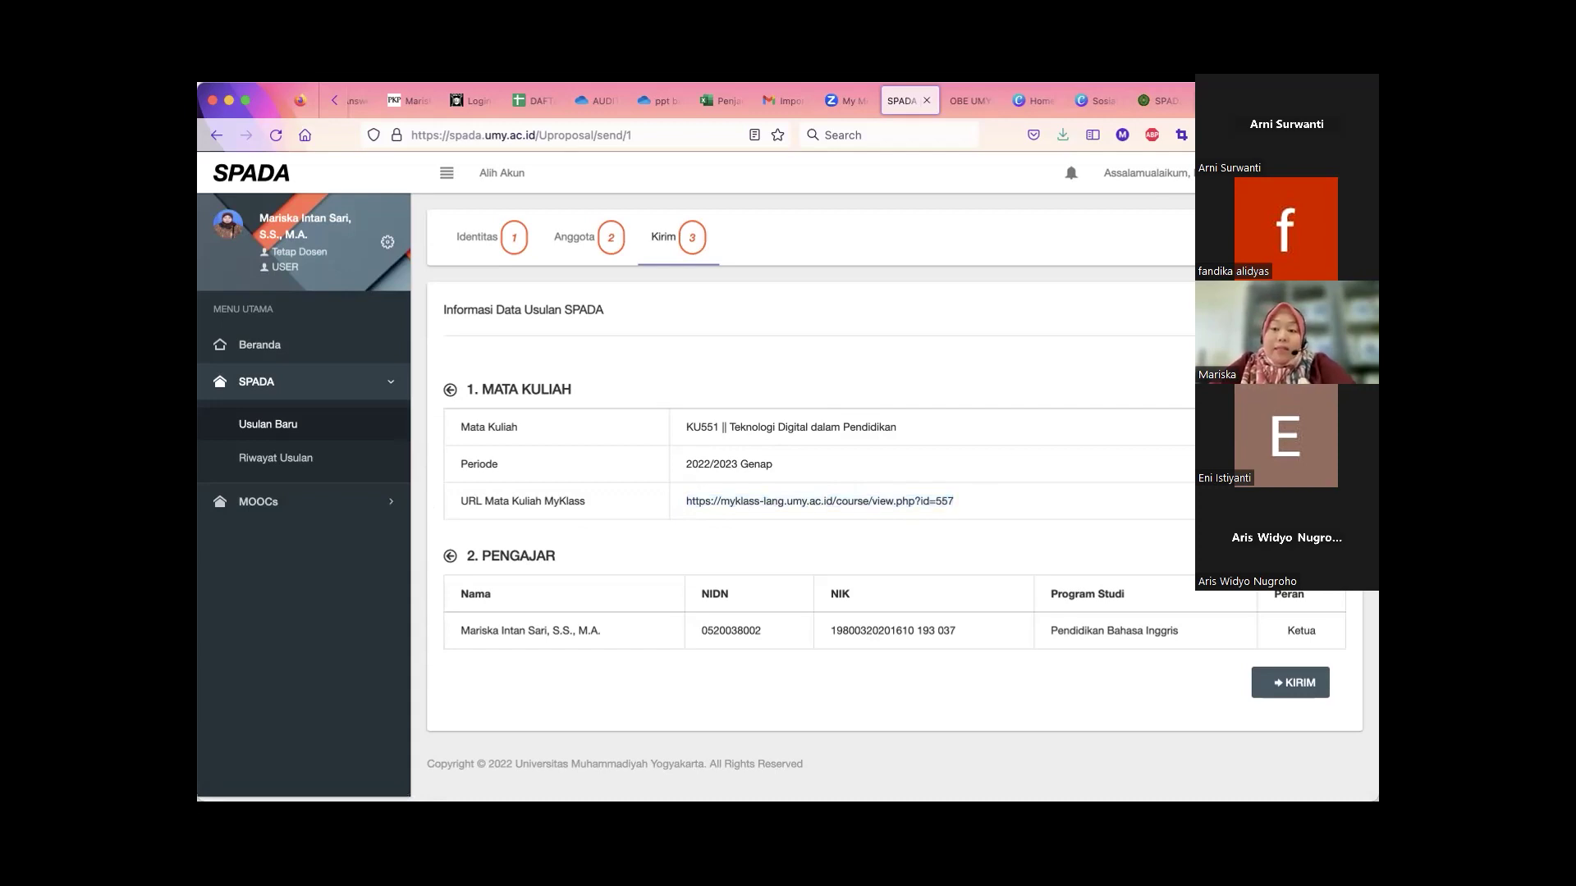
pyautogui.press('Return')
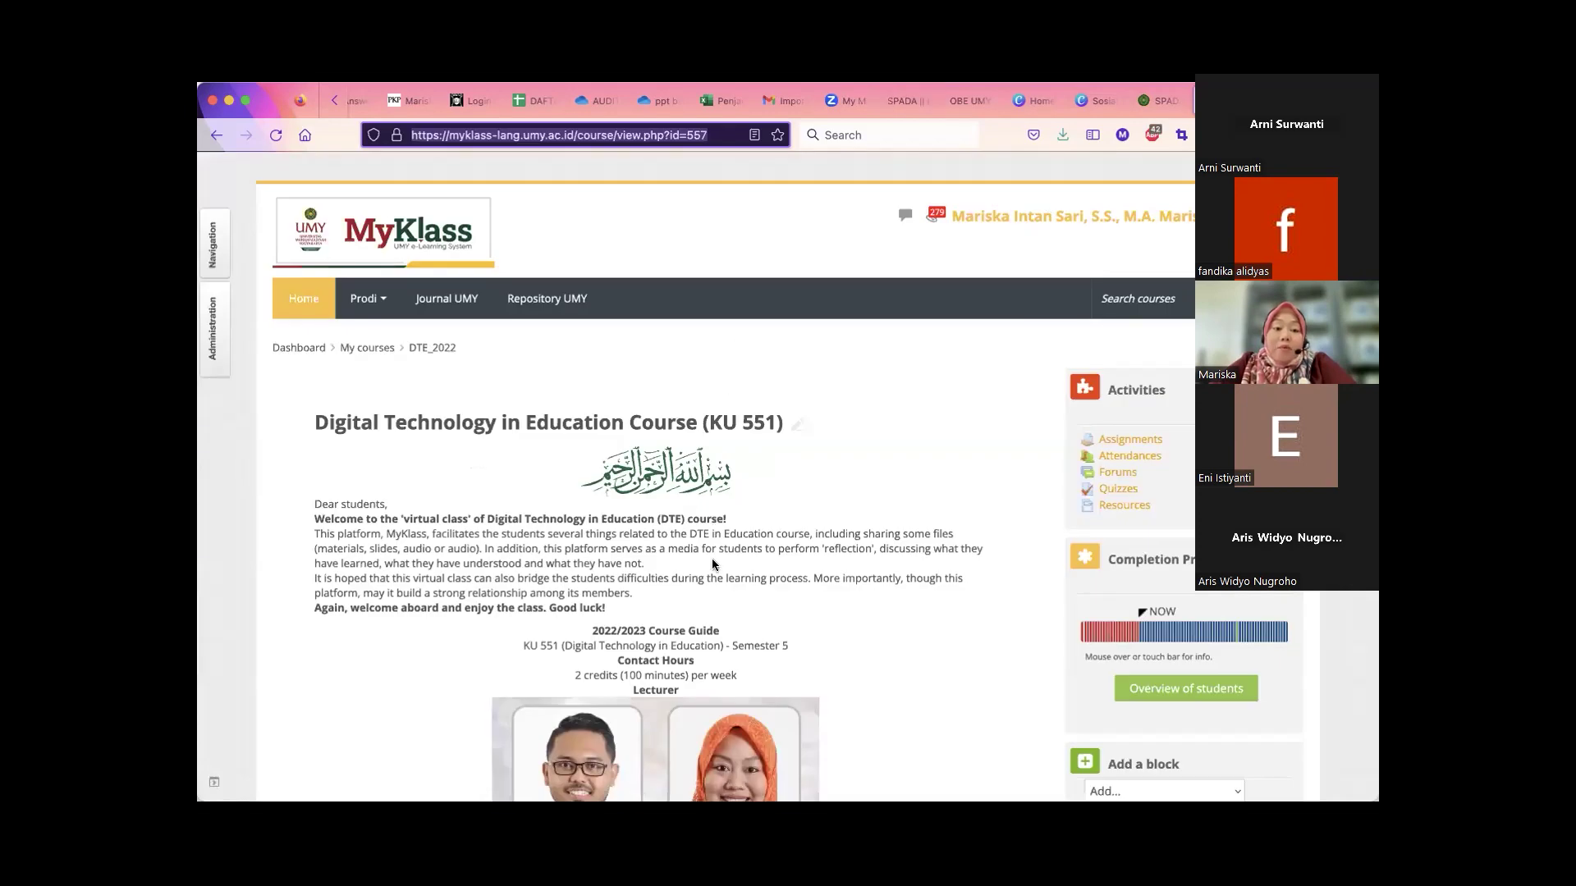
pyautogui.click(719, 131)
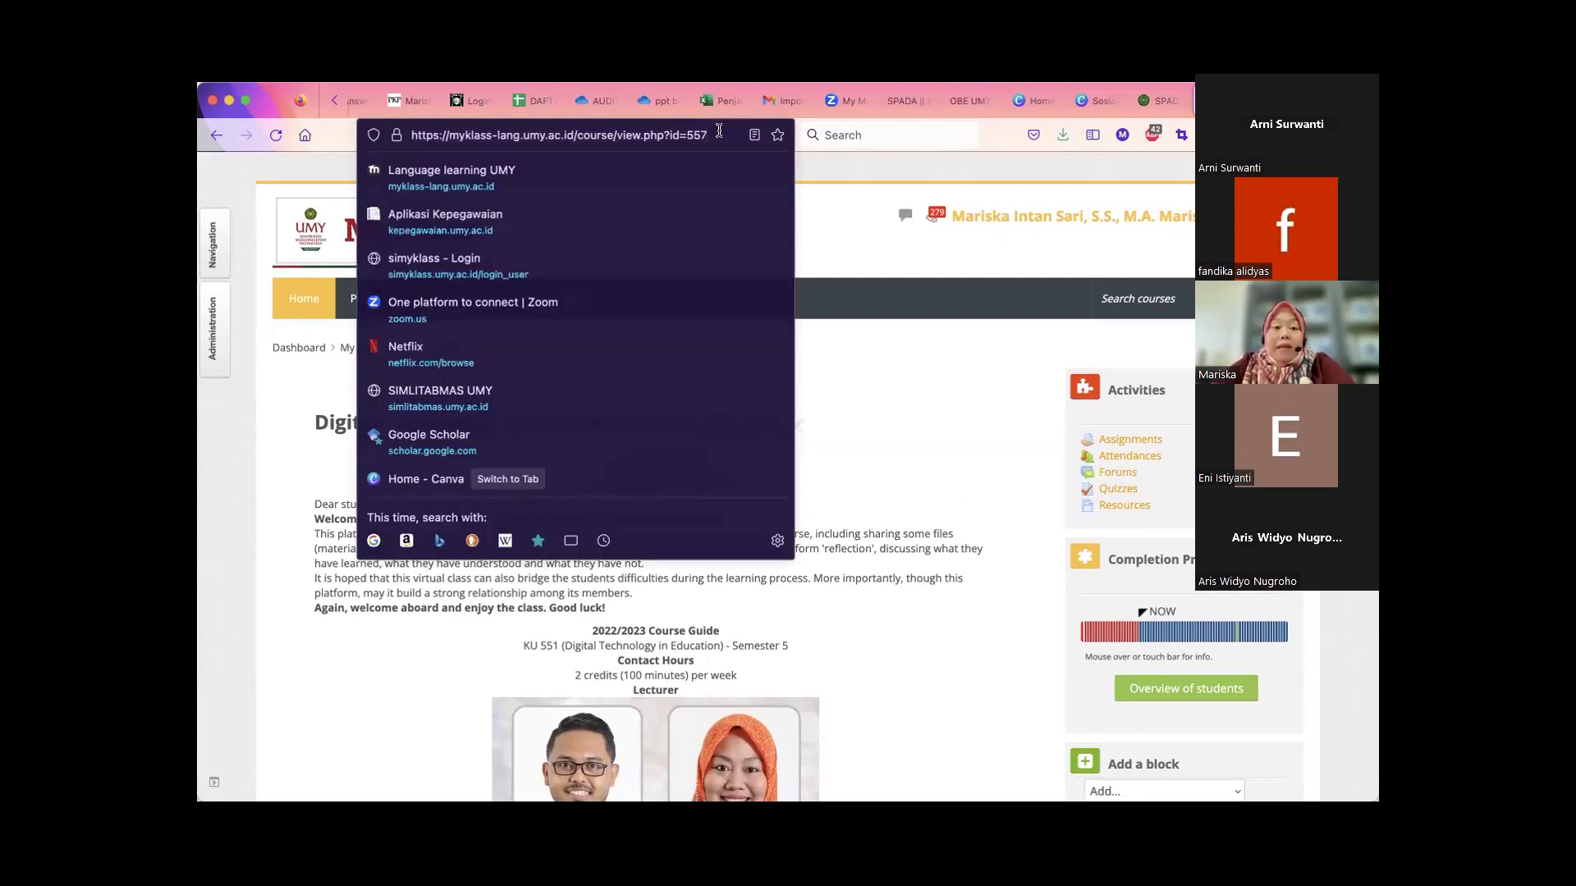
pyautogui.click(888, 277)
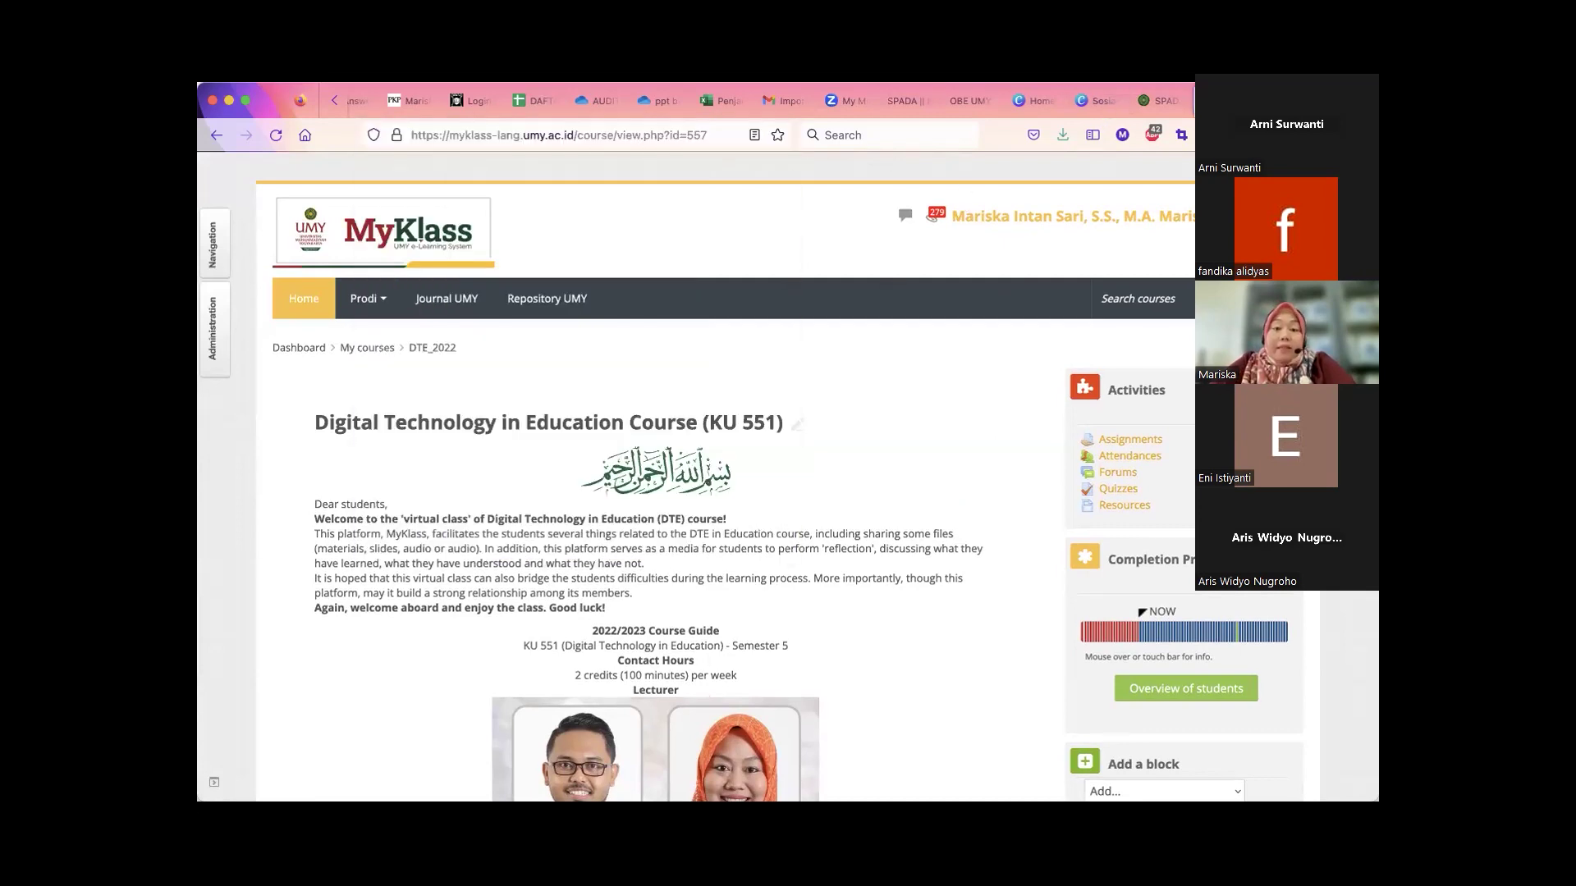
pyautogui.click(1157, 100)
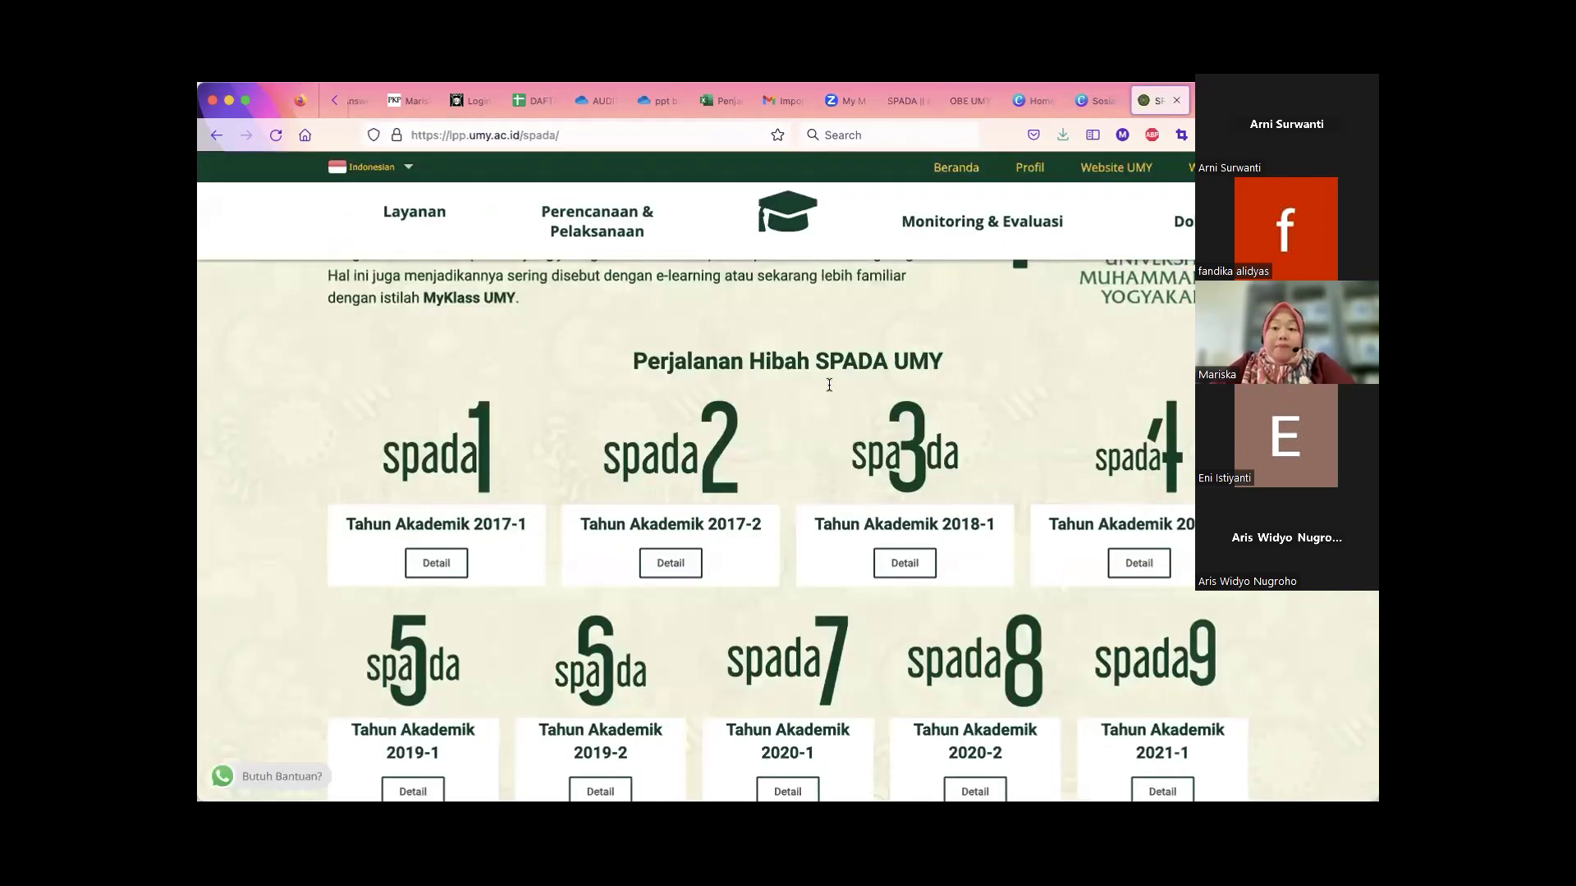
pyautogui.click(913, 108)
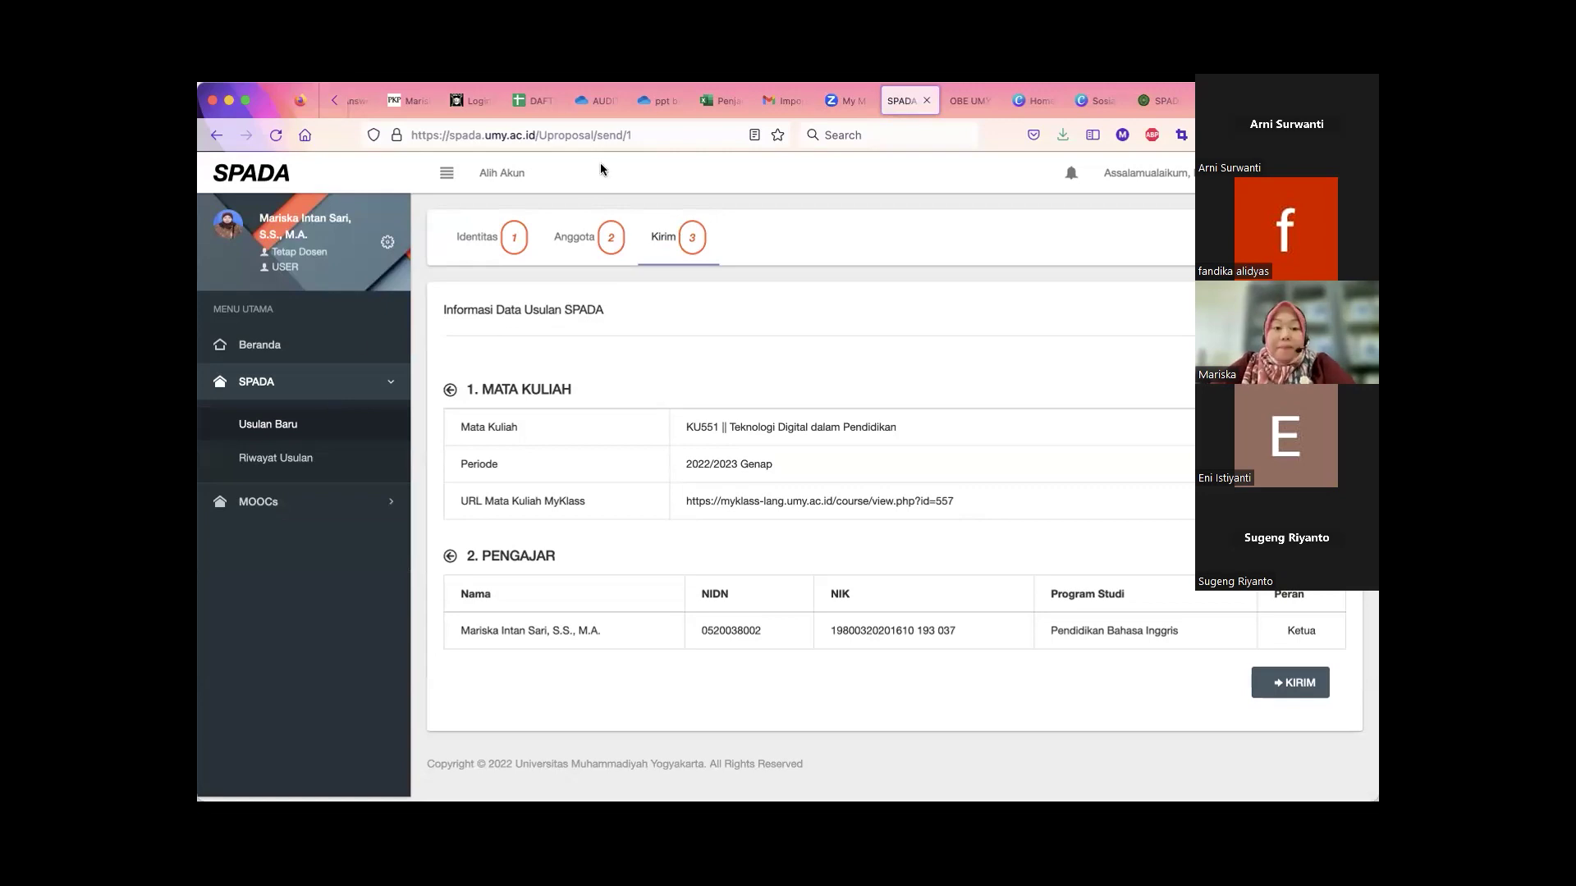
# - Log out of the current SPADA account from the proposal summary page
pyautogui.click(647, 135)
pyautogui.write('spada')
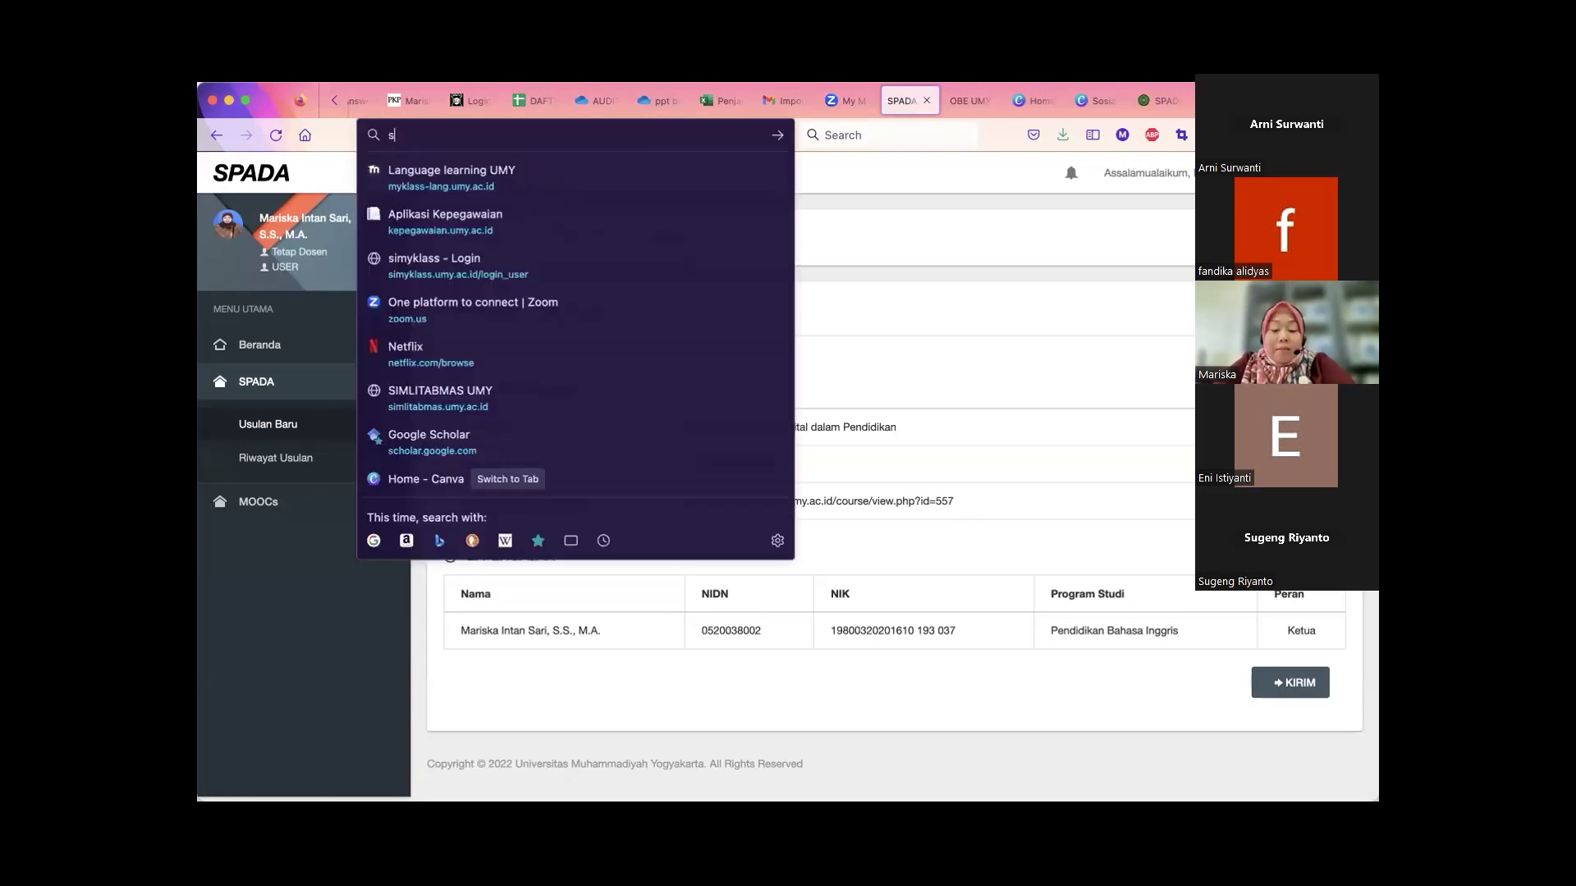
pyautogui.click(1002, 250)
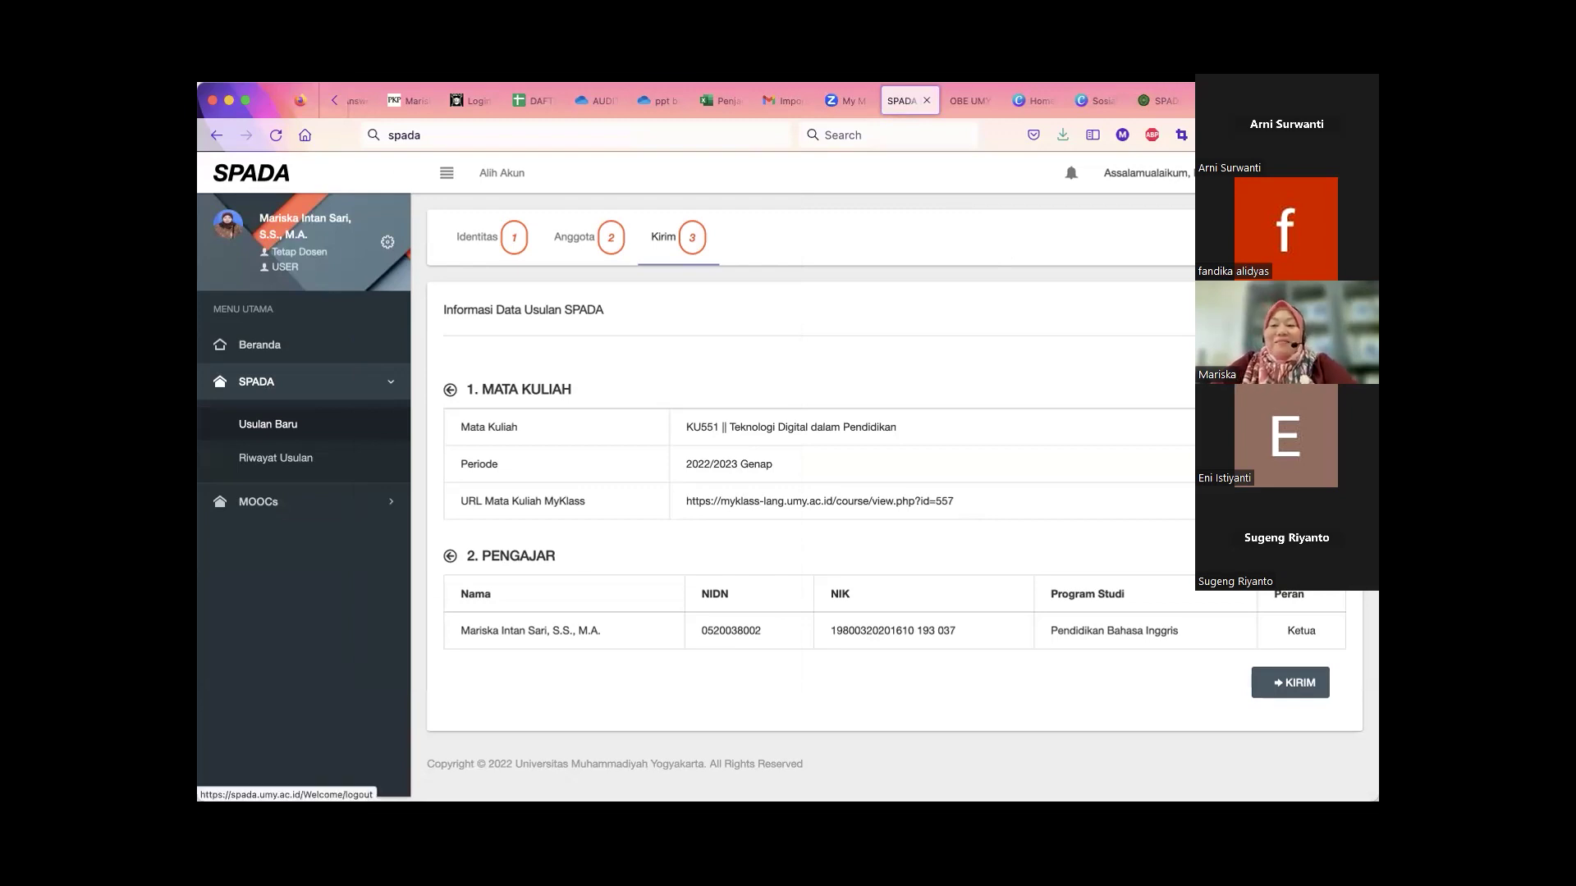
pyautogui.click(1104, 305)
pyautogui.click(910, 502)
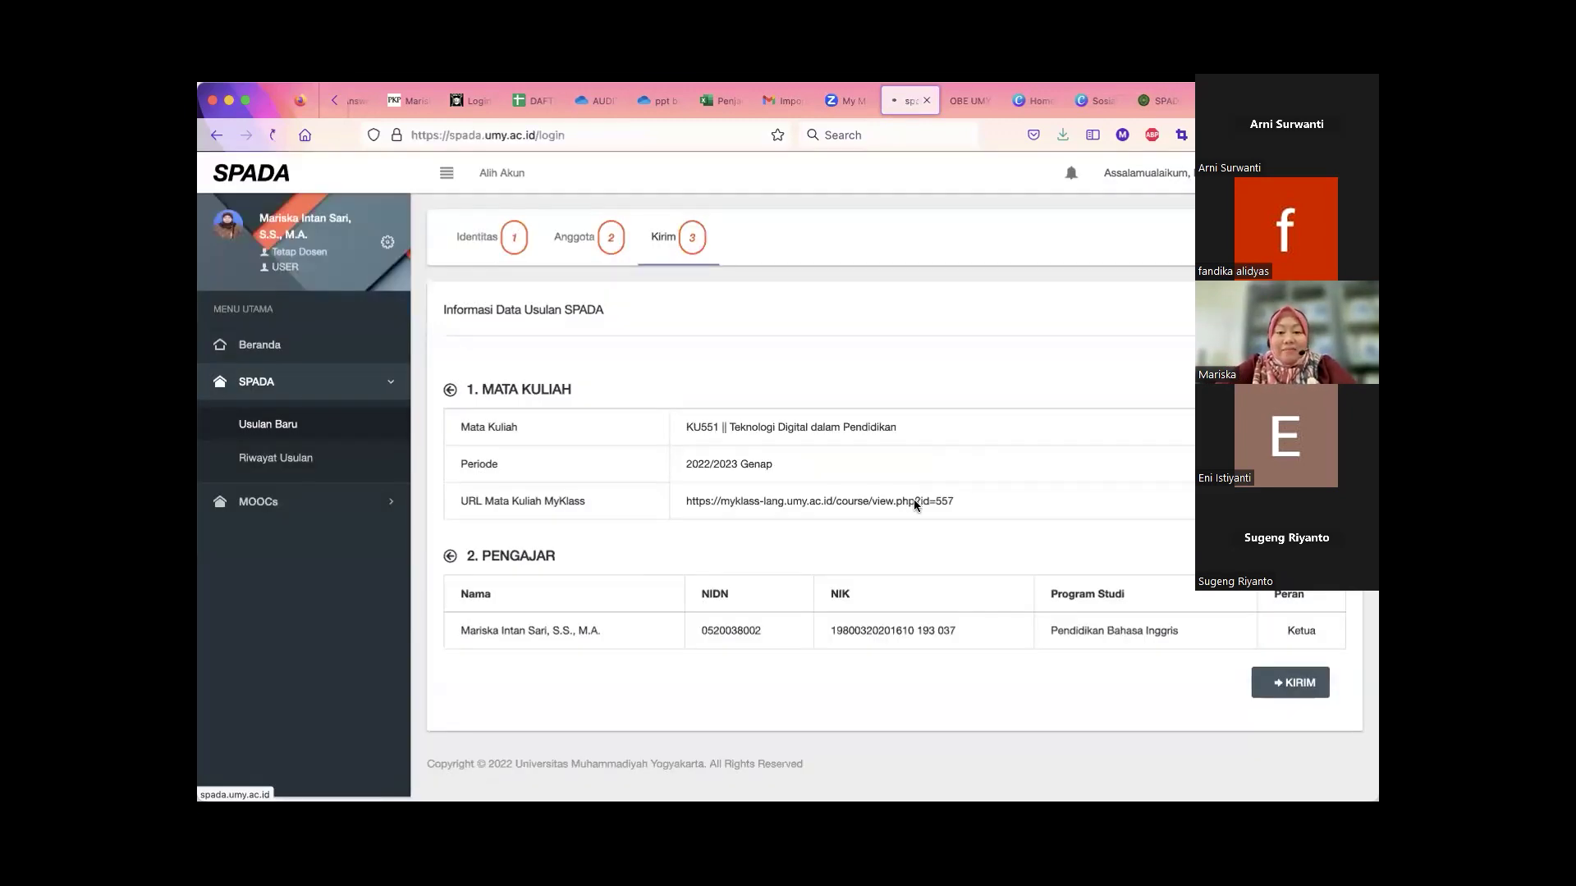
# - Examine the SPADA login page's web address and its username and password fields
pyautogui.click(586, 130)
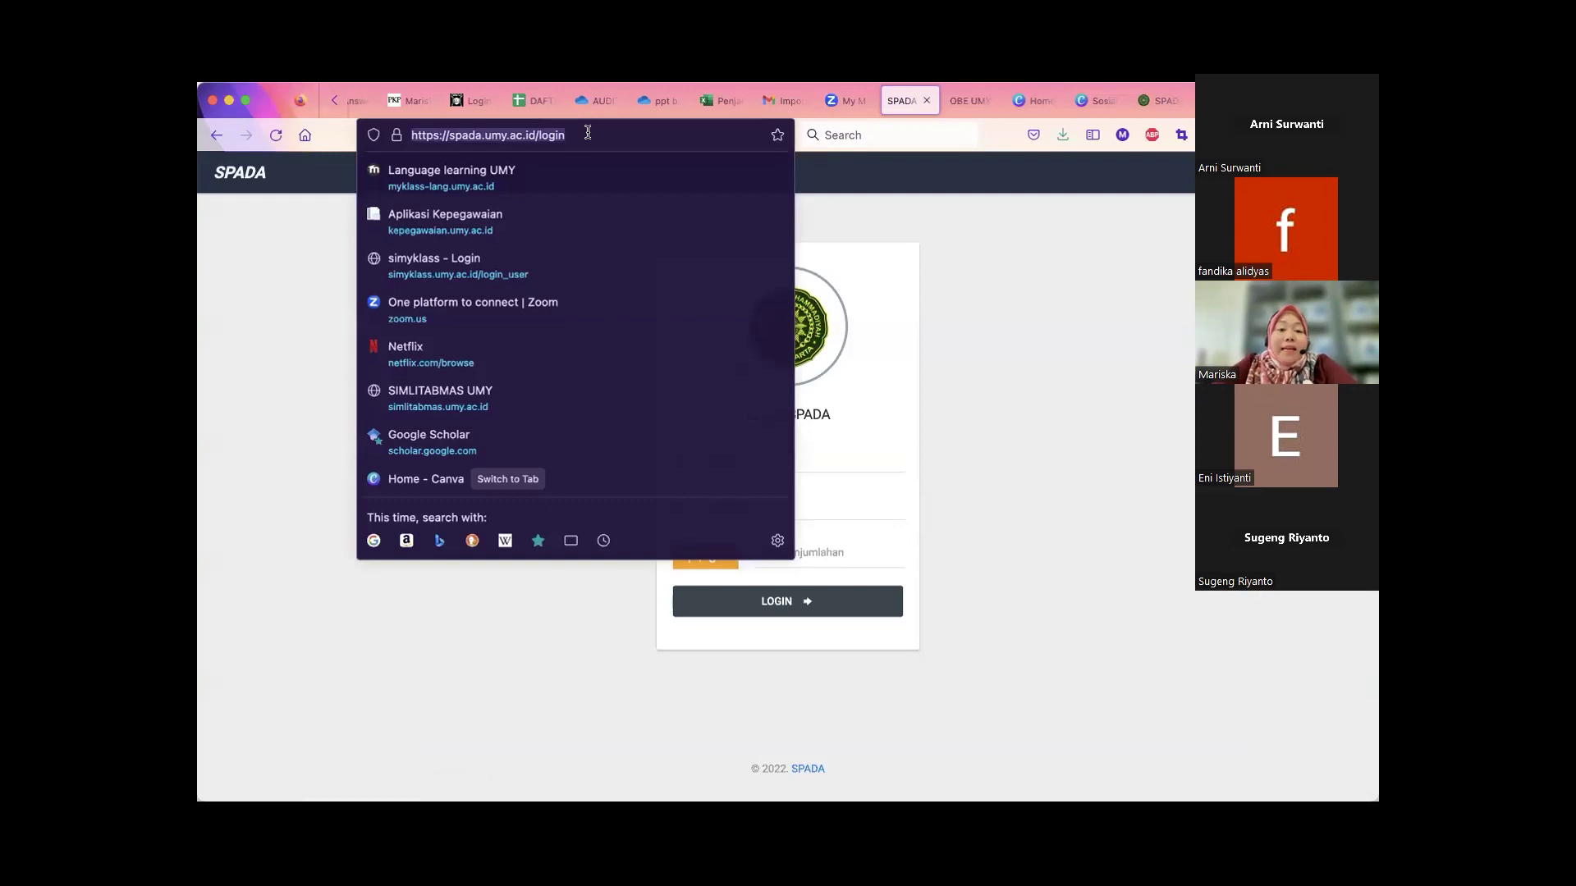
pyautogui.click(985, 234)
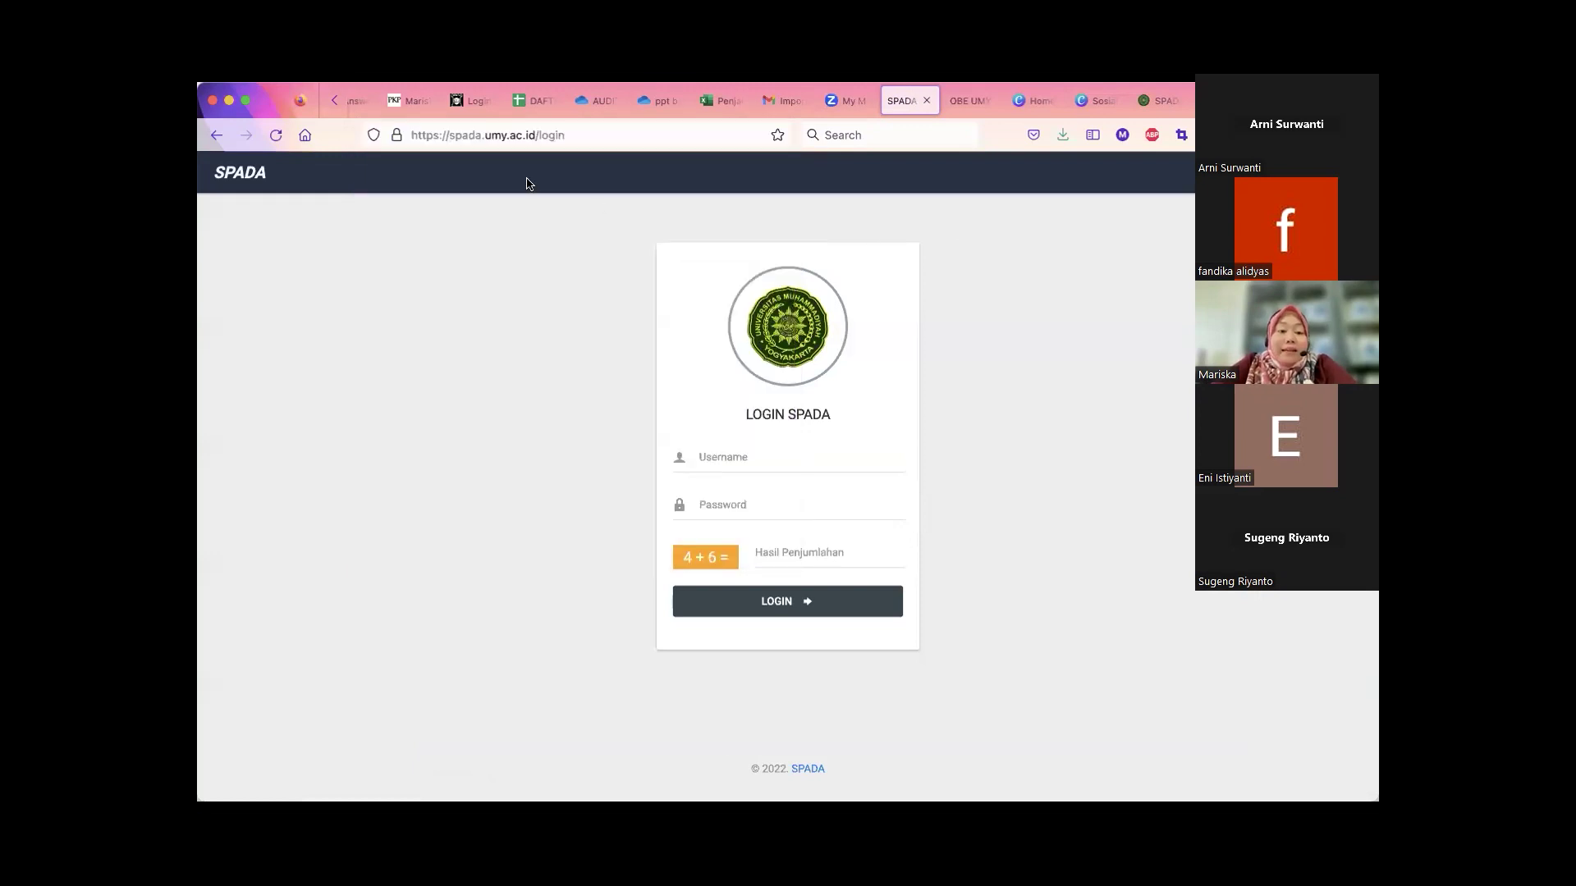
pyautogui.click(609, 133)
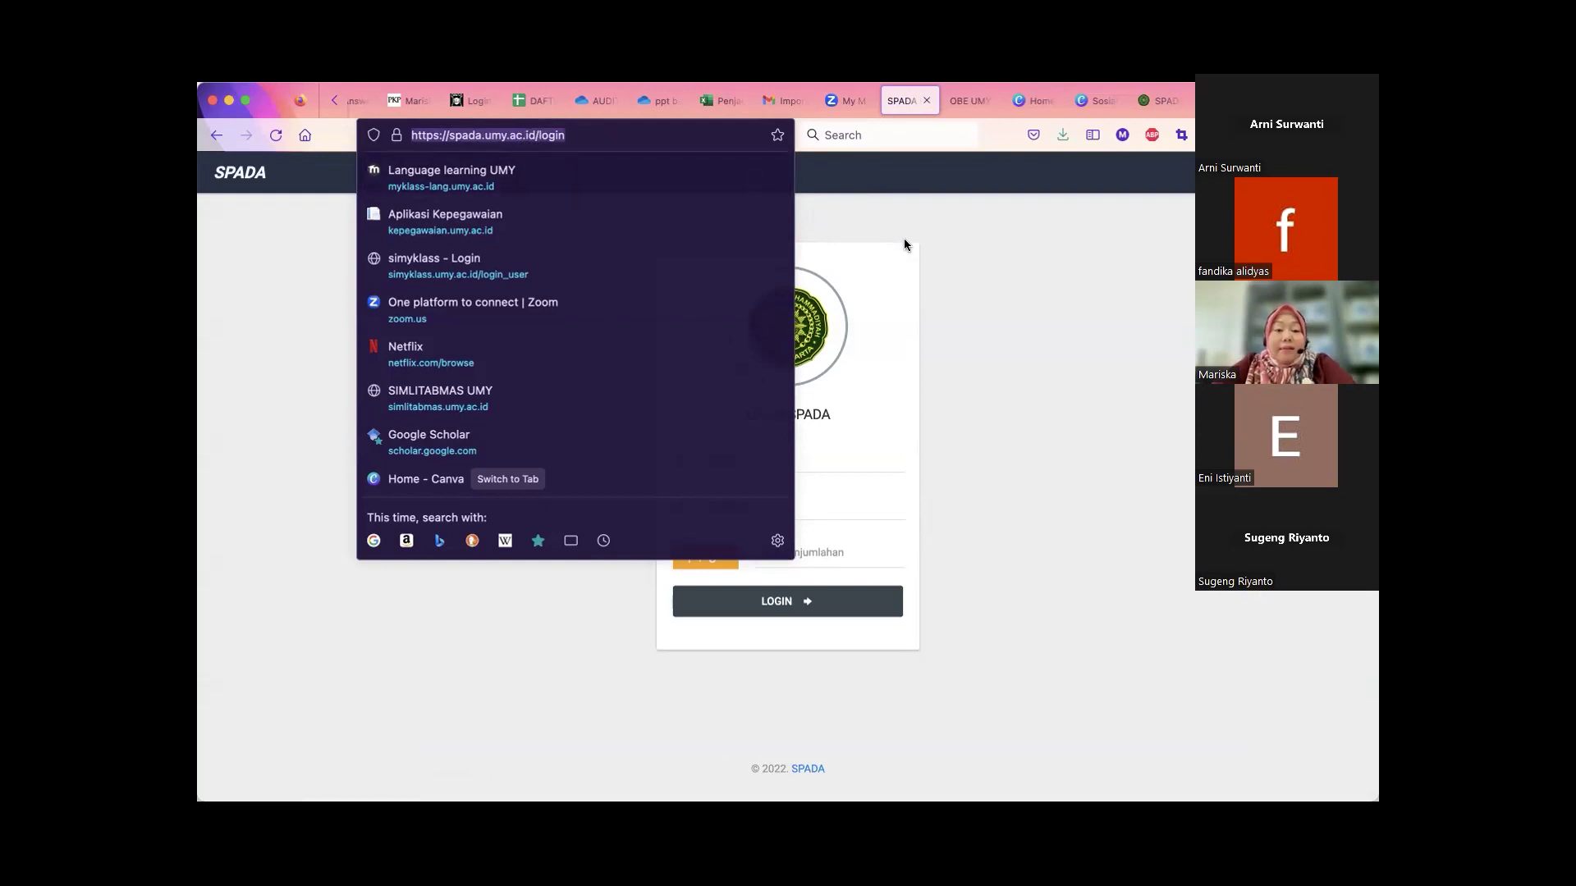
pyautogui.click(1049, 409)
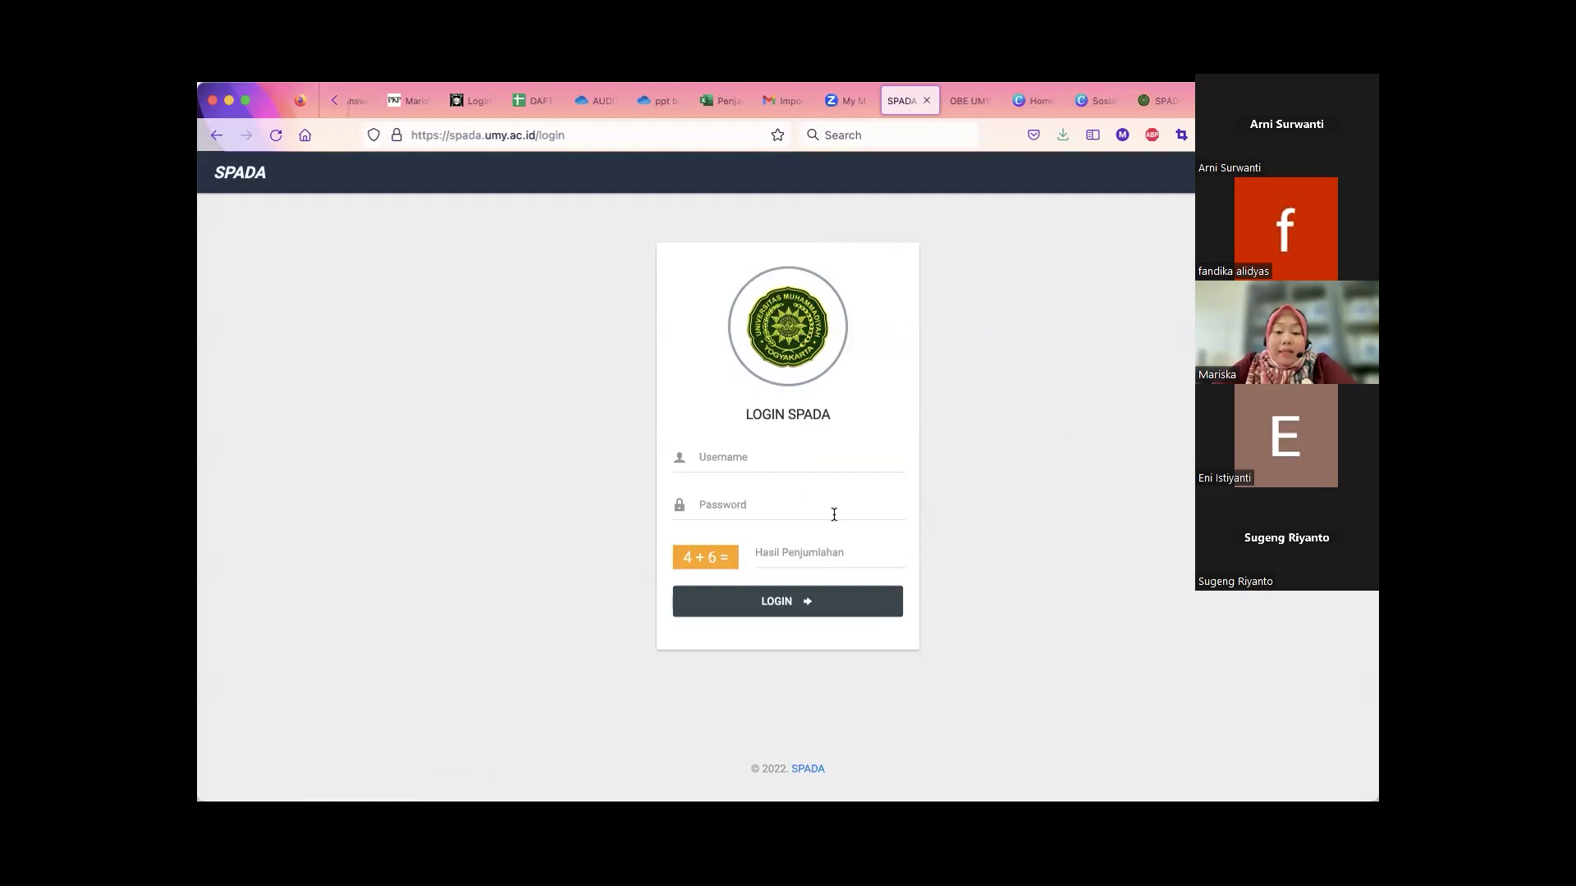
pyautogui.click(710, 461)
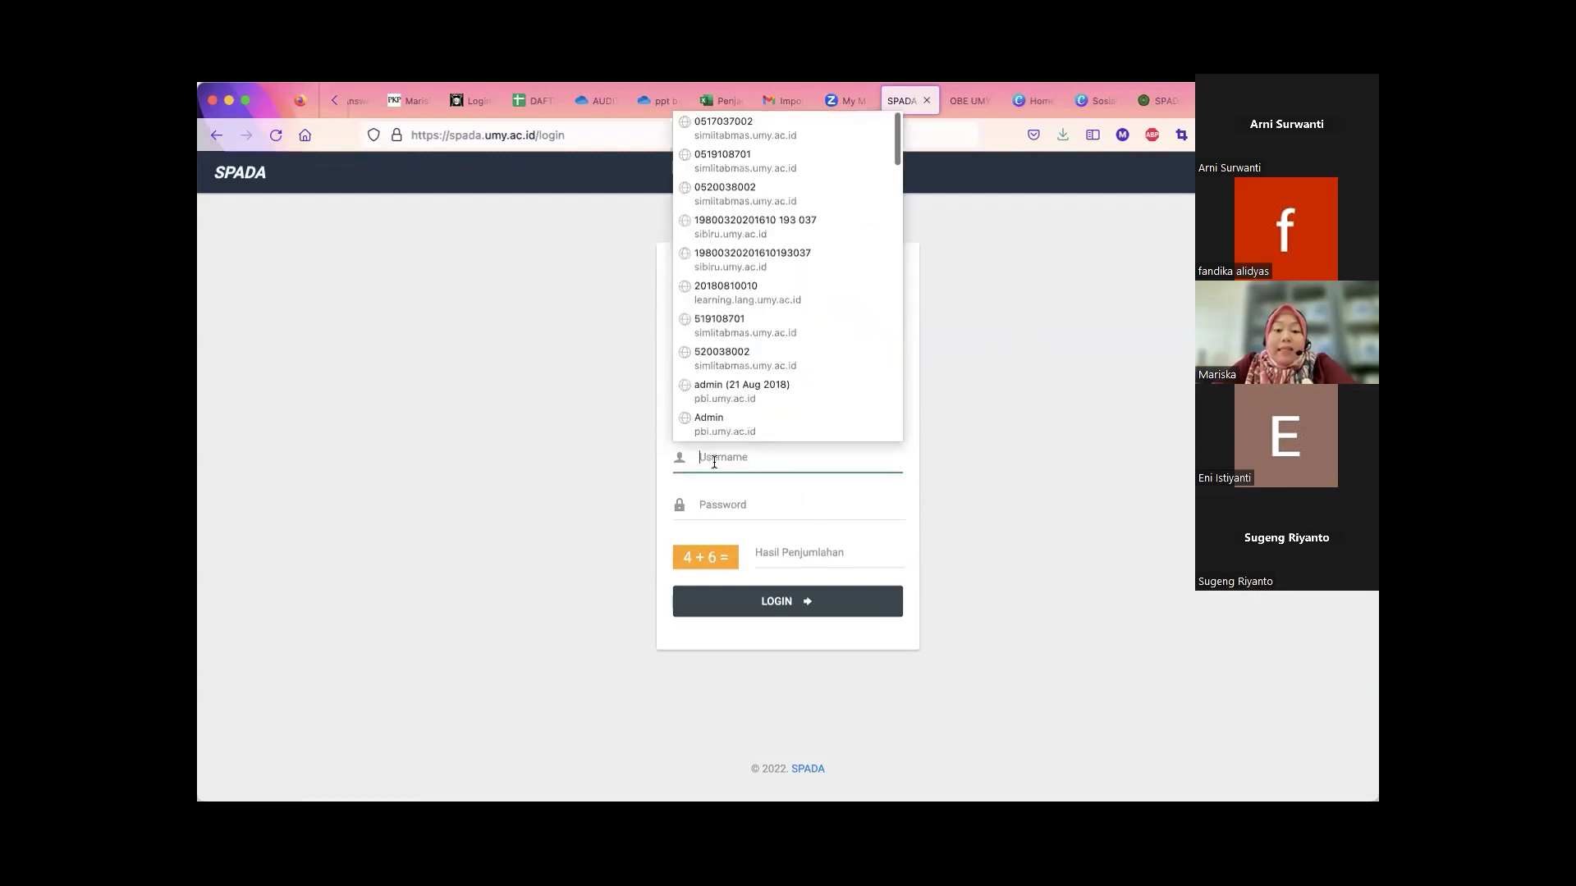
pyautogui.click(972, 529)
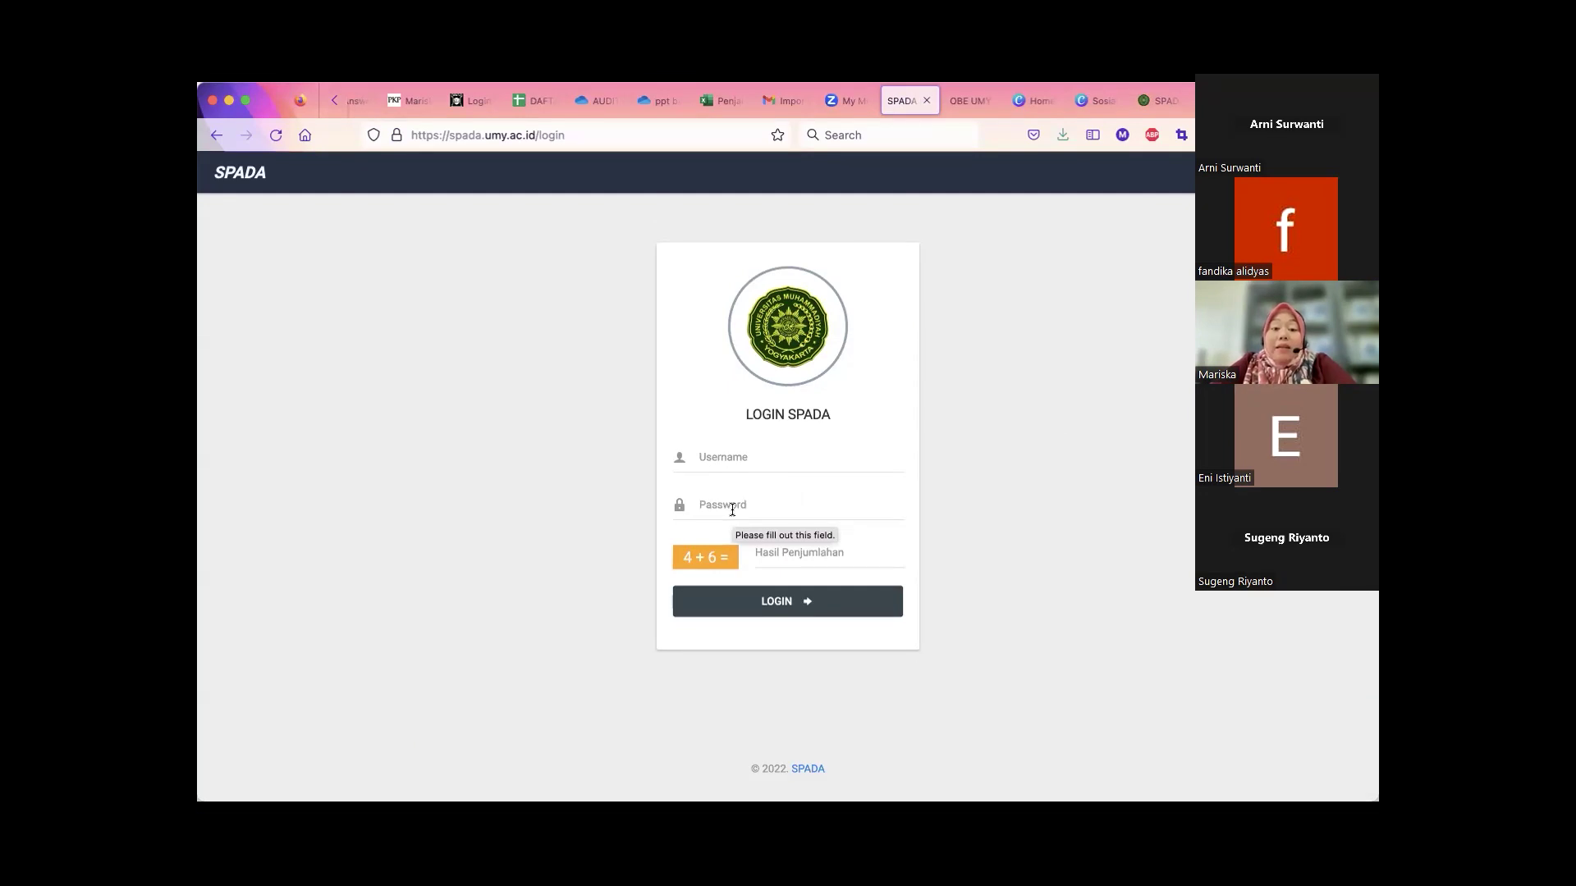
# - Log in to SPADA with the saved account username and password, answering the addition check with 10
pyautogui.click(707, 456)
pyautogui.scroll(-5, 742, 380)
pyautogui.scroll(-5, 742, 380)
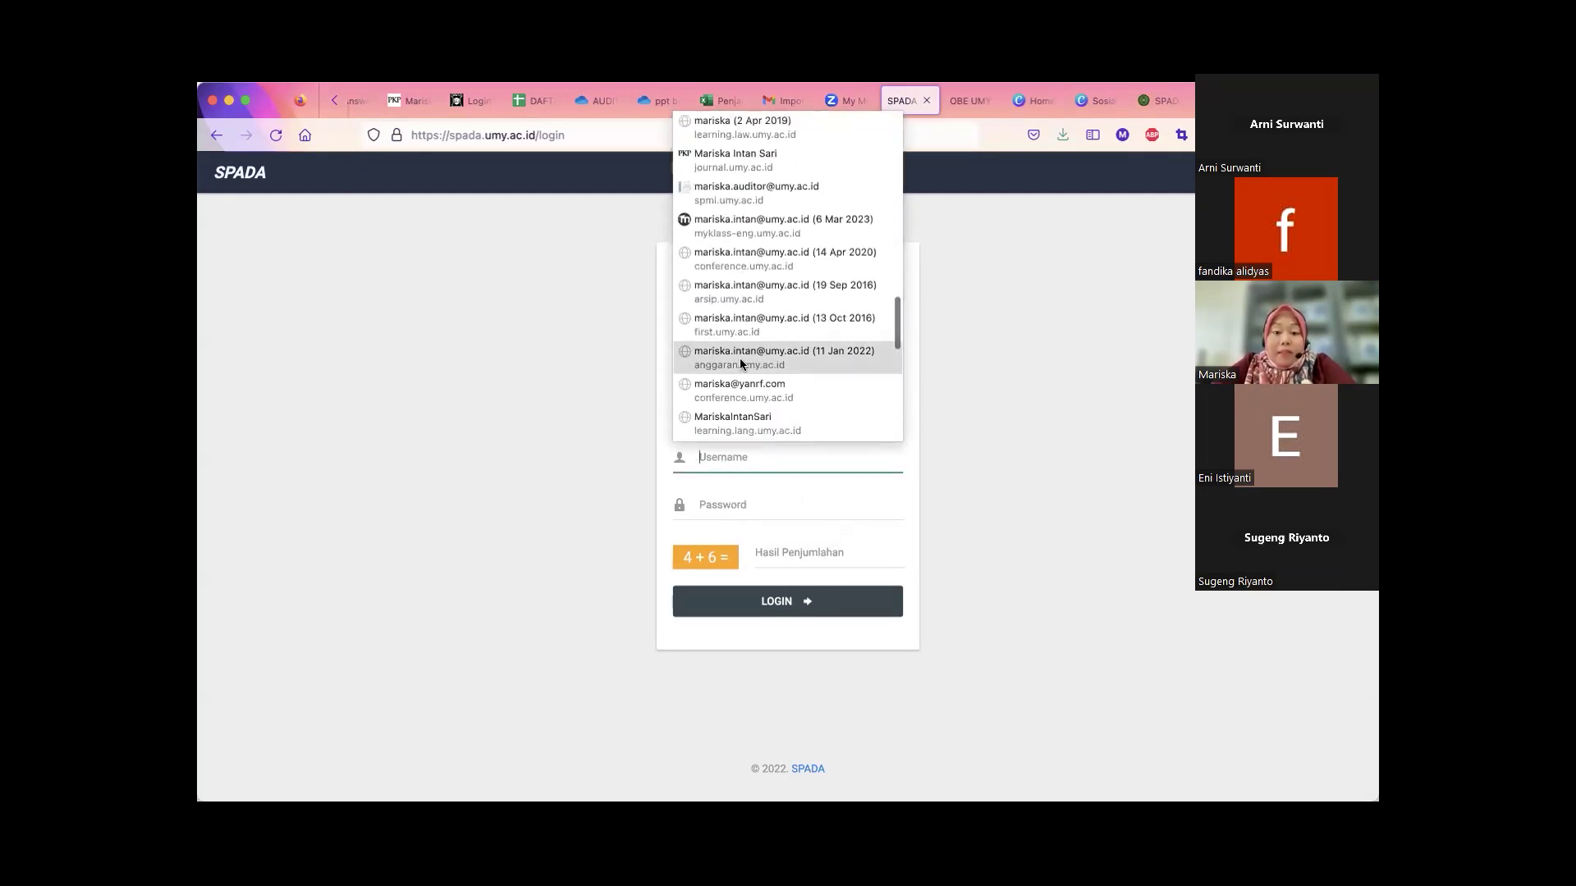
pyautogui.click(753, 226)
pyautogui.click(809, 554)
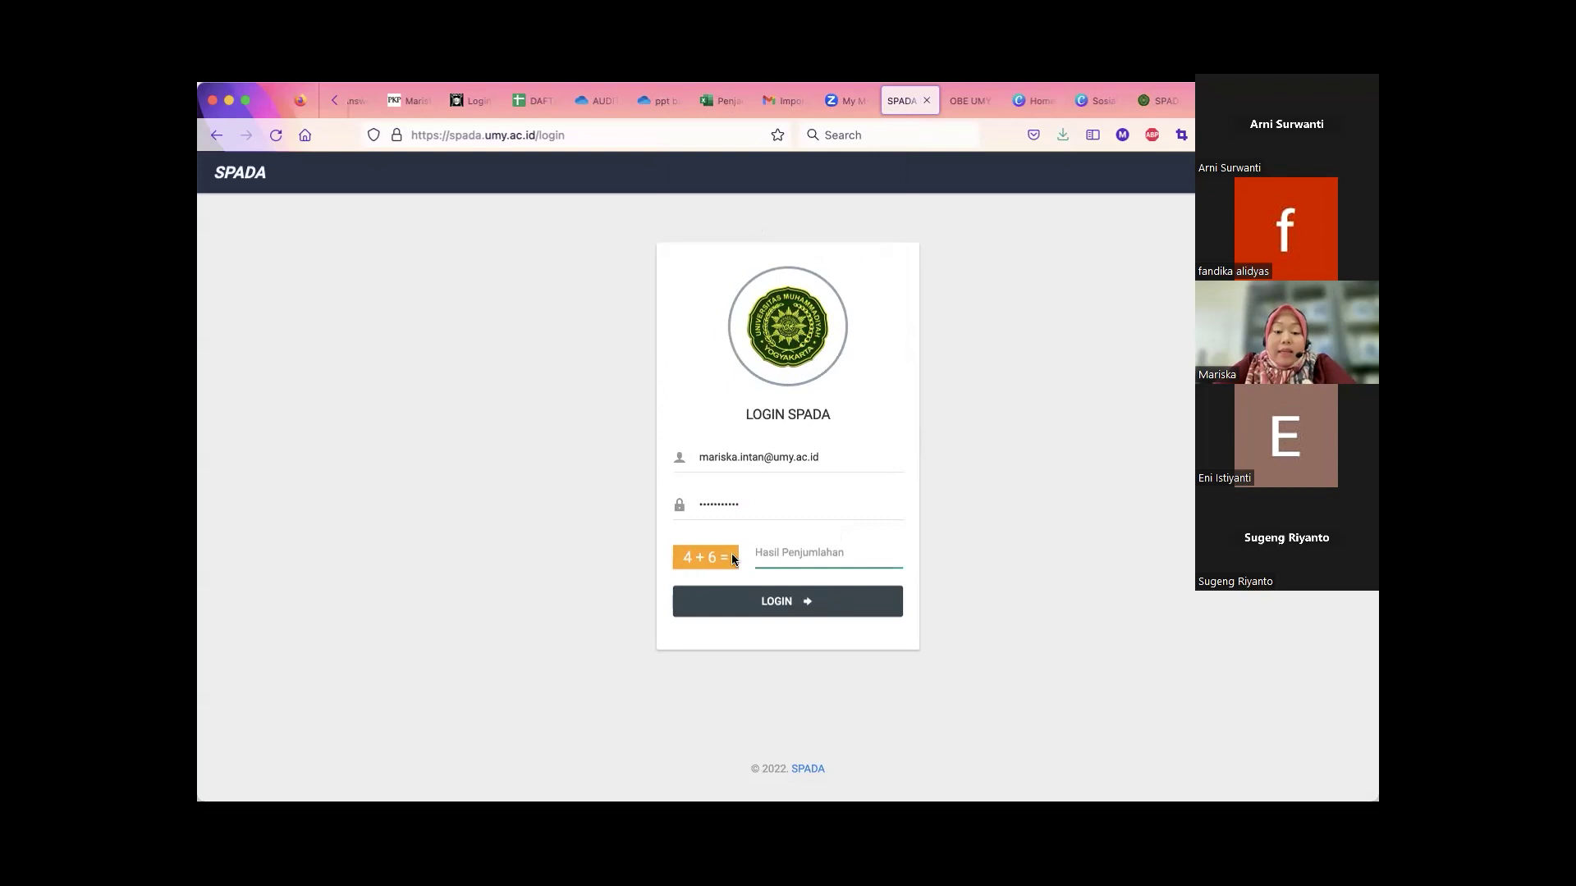
pyautogui.write('10')
pyautogui.click(826, 549)
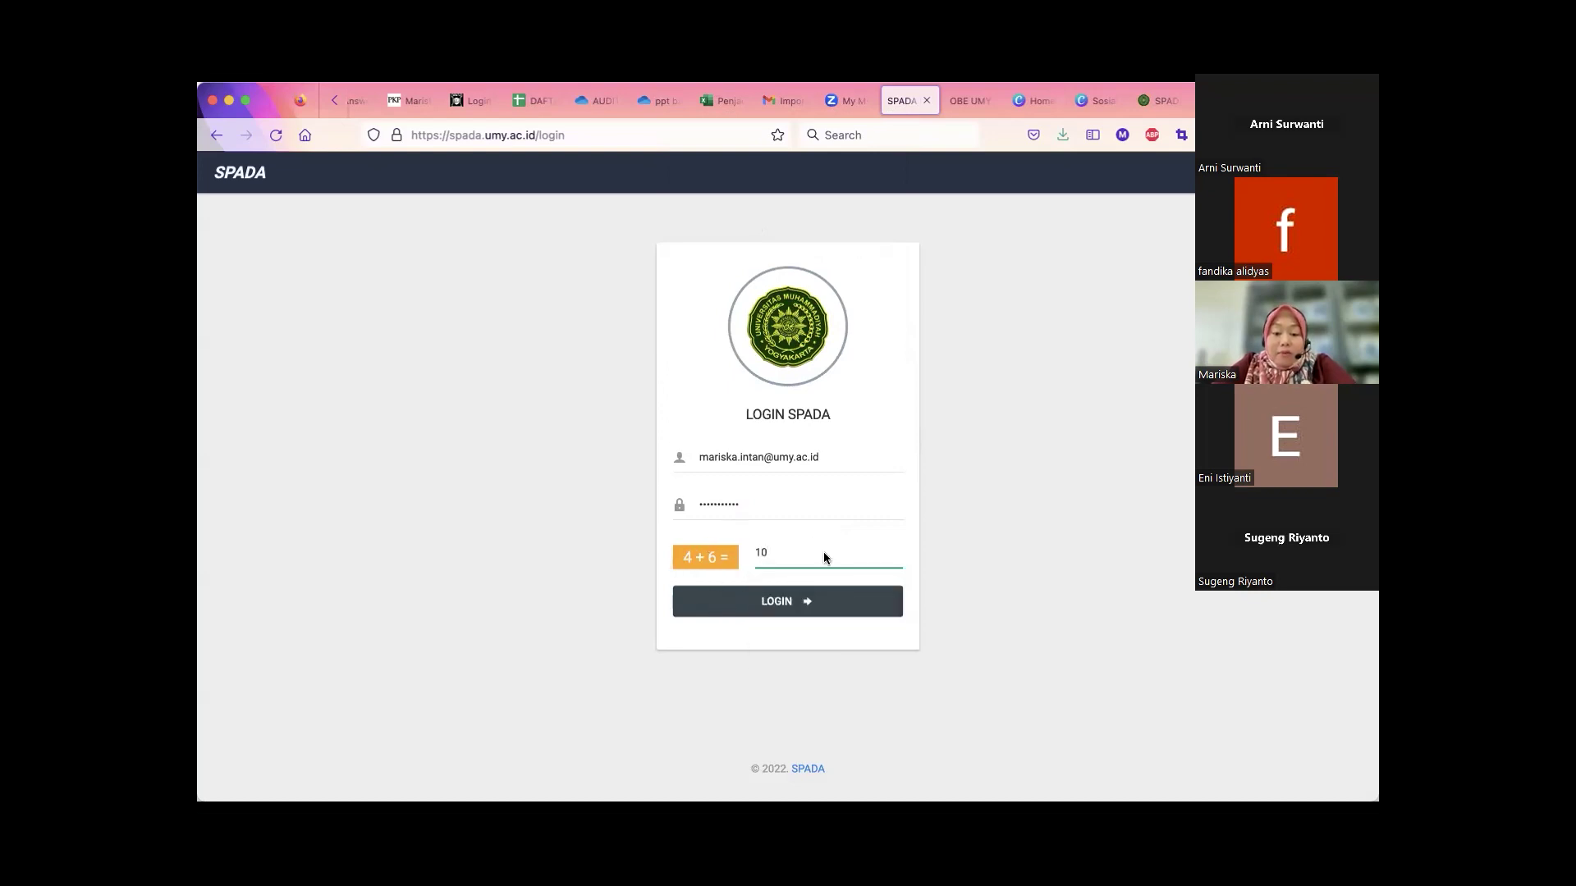
pyautogui.click(769, 603)
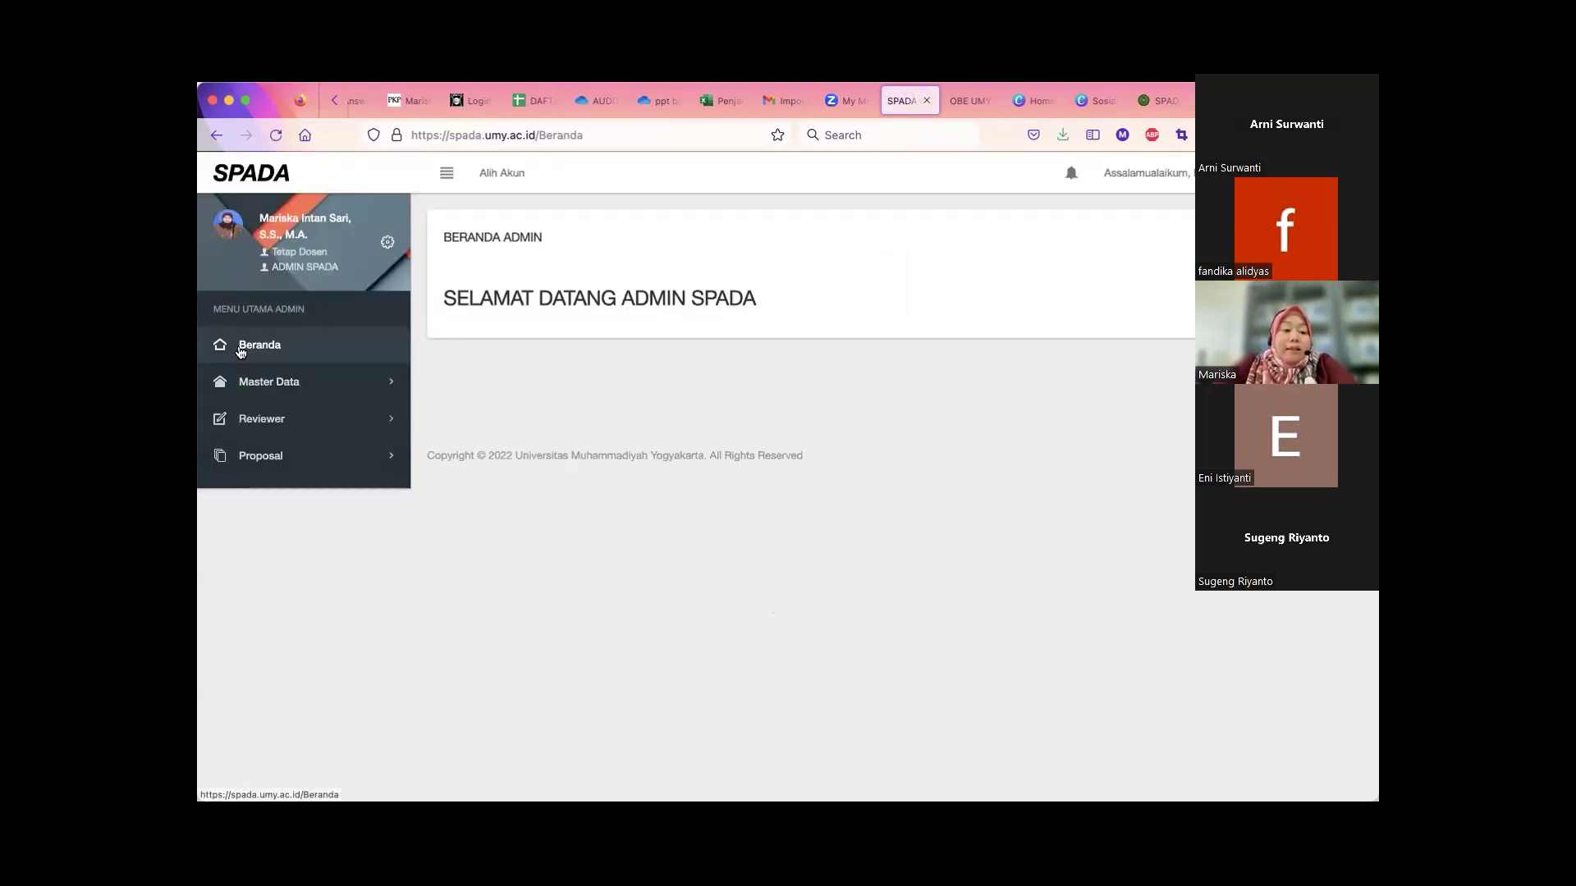
# - Switch the account role to User and open the Usulan Baru page of SPADA down to its proposal lists
pyautogui.click(498, 173)
pyautogui.click(621, 470)
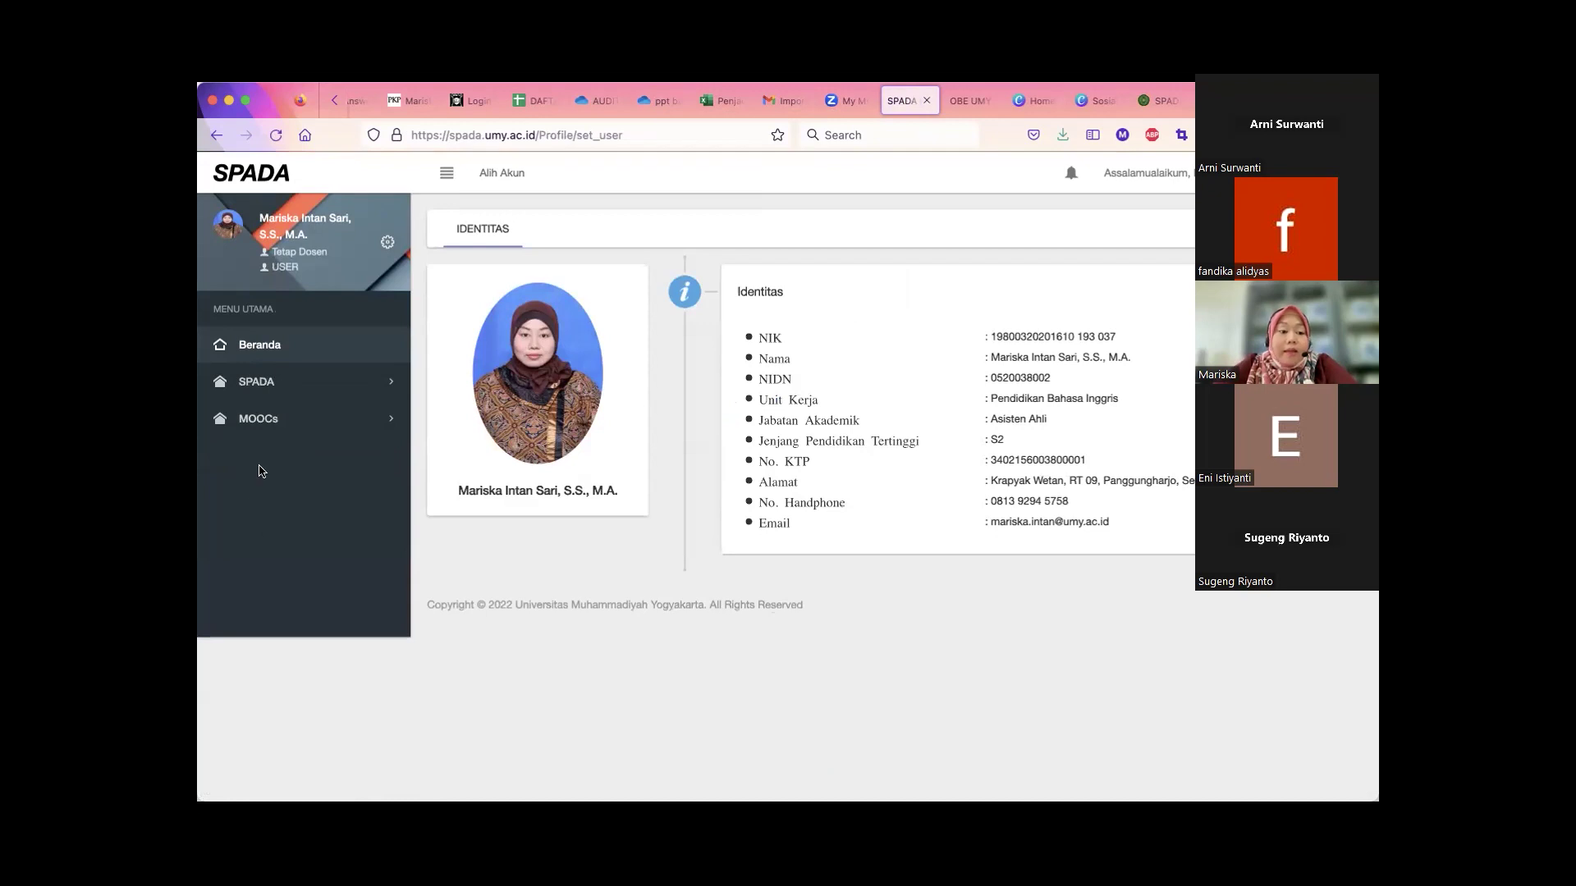
pyautogui.click(257, 382)
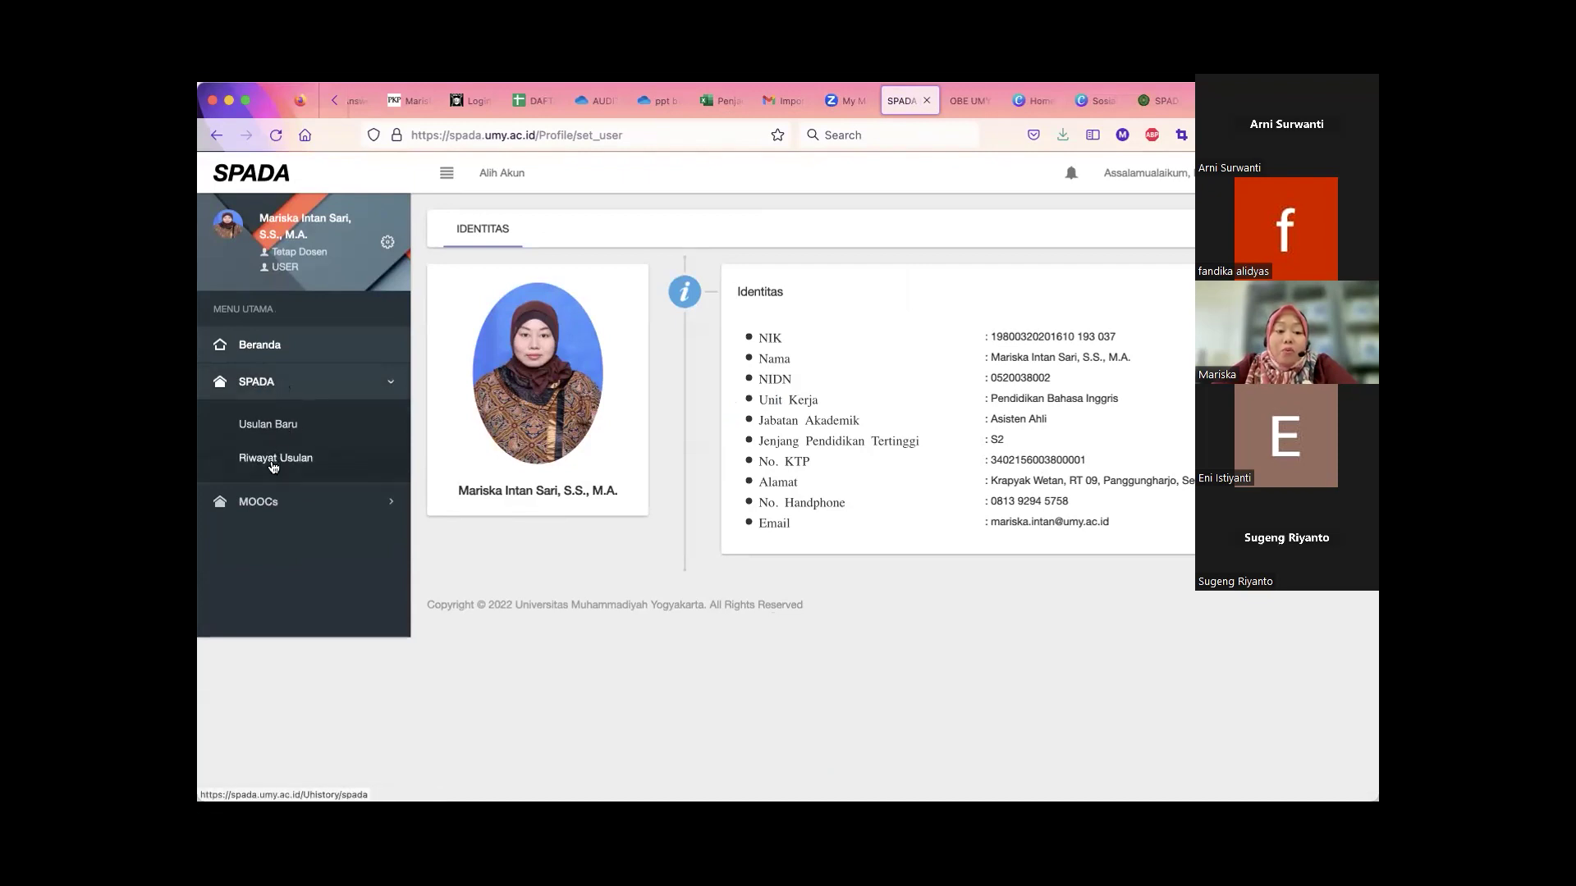
pyautogui.click(267, 425)
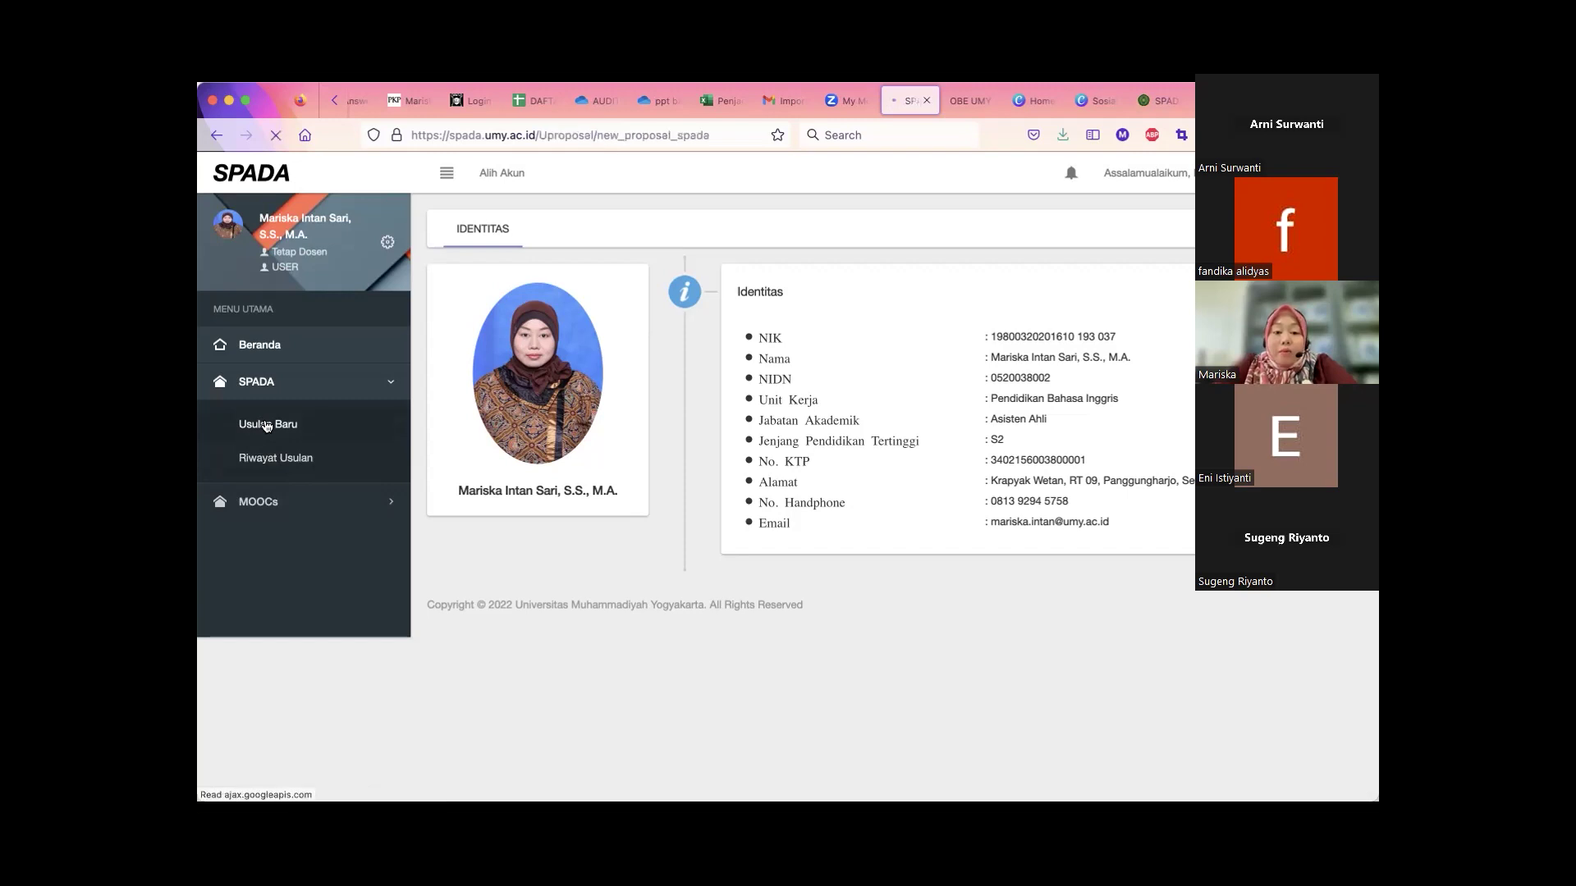
pyautogui.scroll(-5, 712, 431)
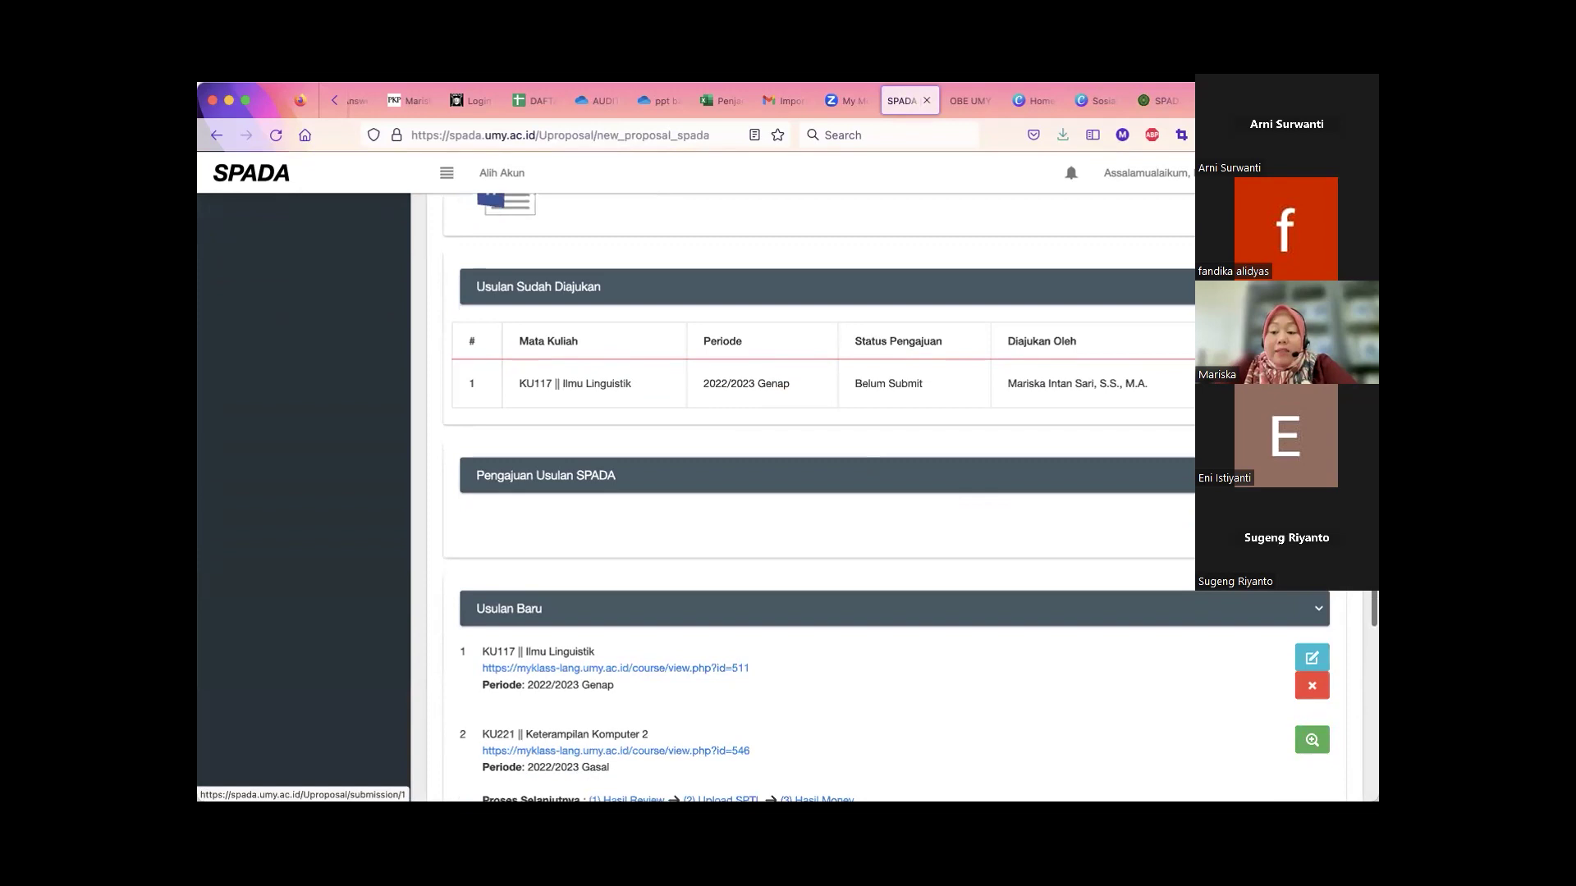
# - Open a new SPADA proposal form and set its Periode to 2022/2023 Genap
pyautogui.click(1311, 658)
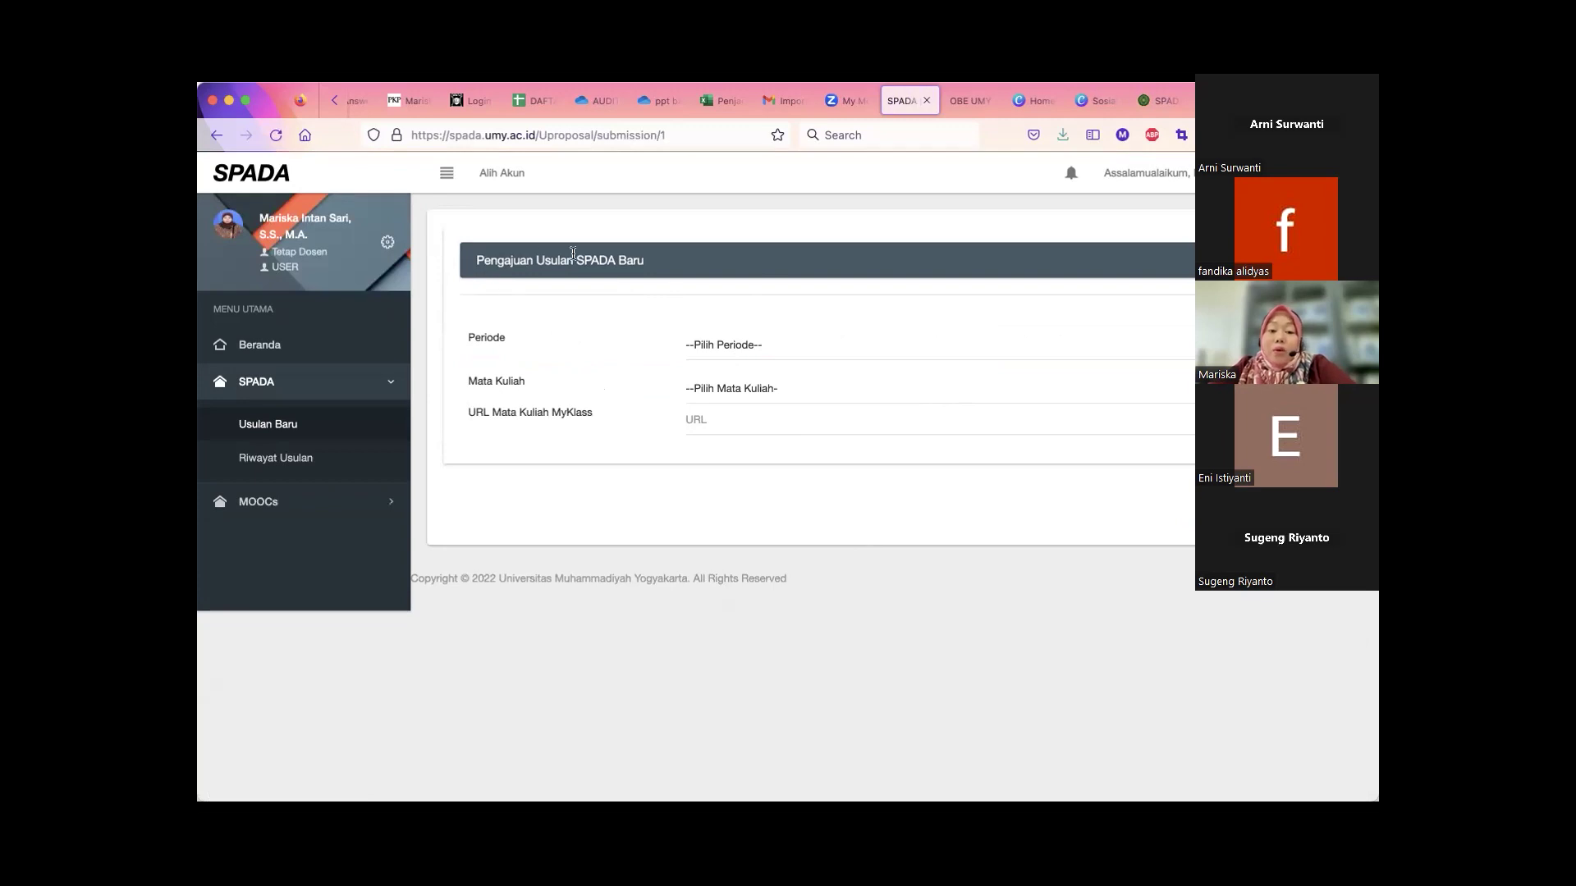
pyautogui.click(736, 344)
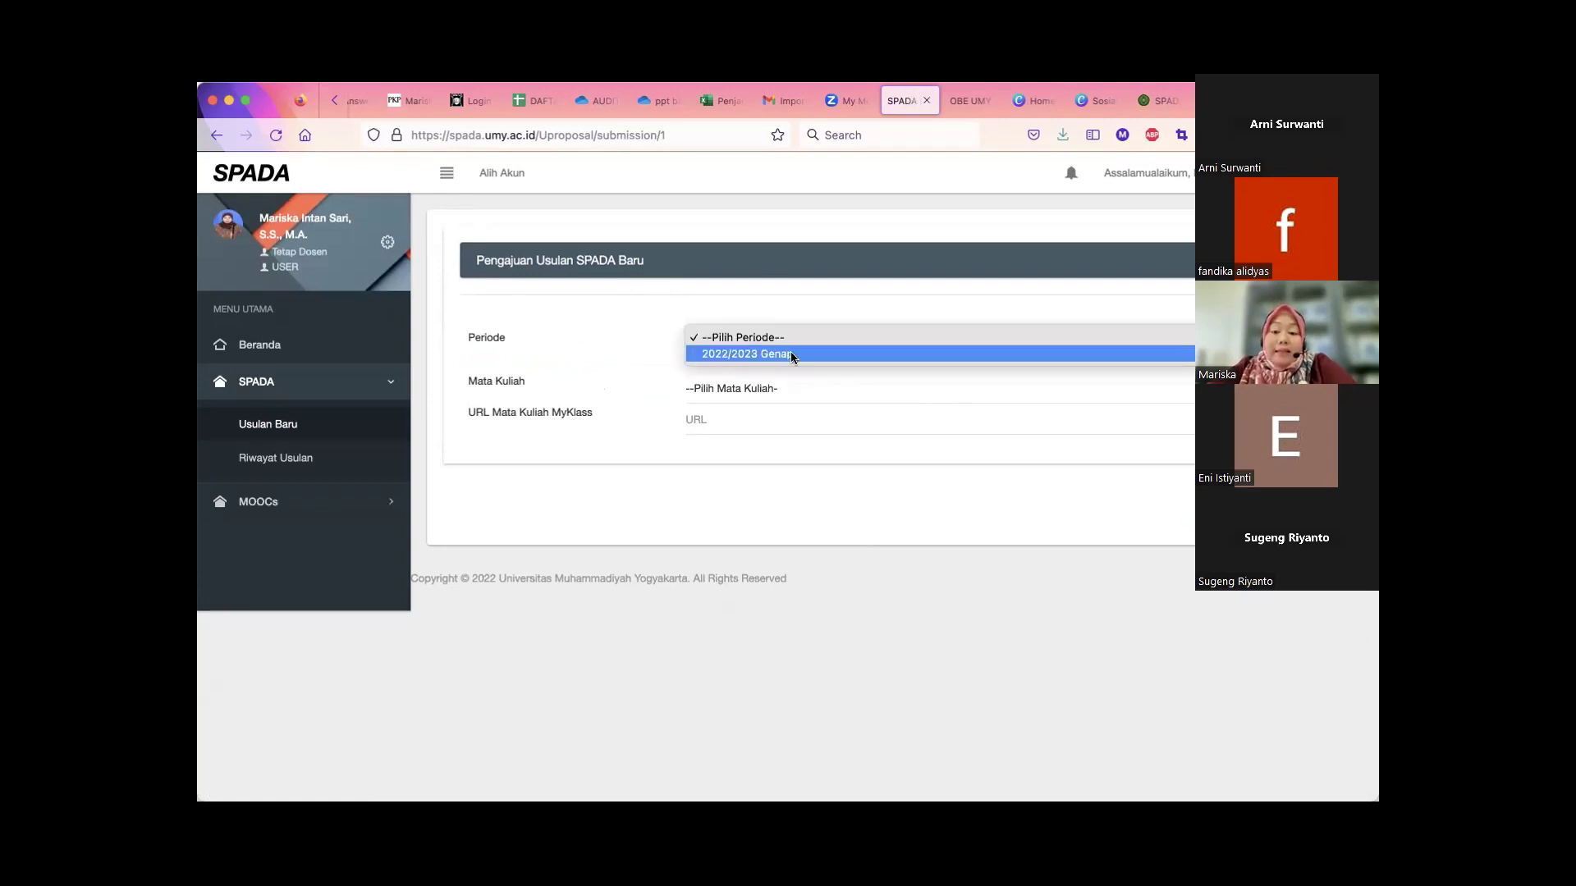
pyautogui.click(828, 321)
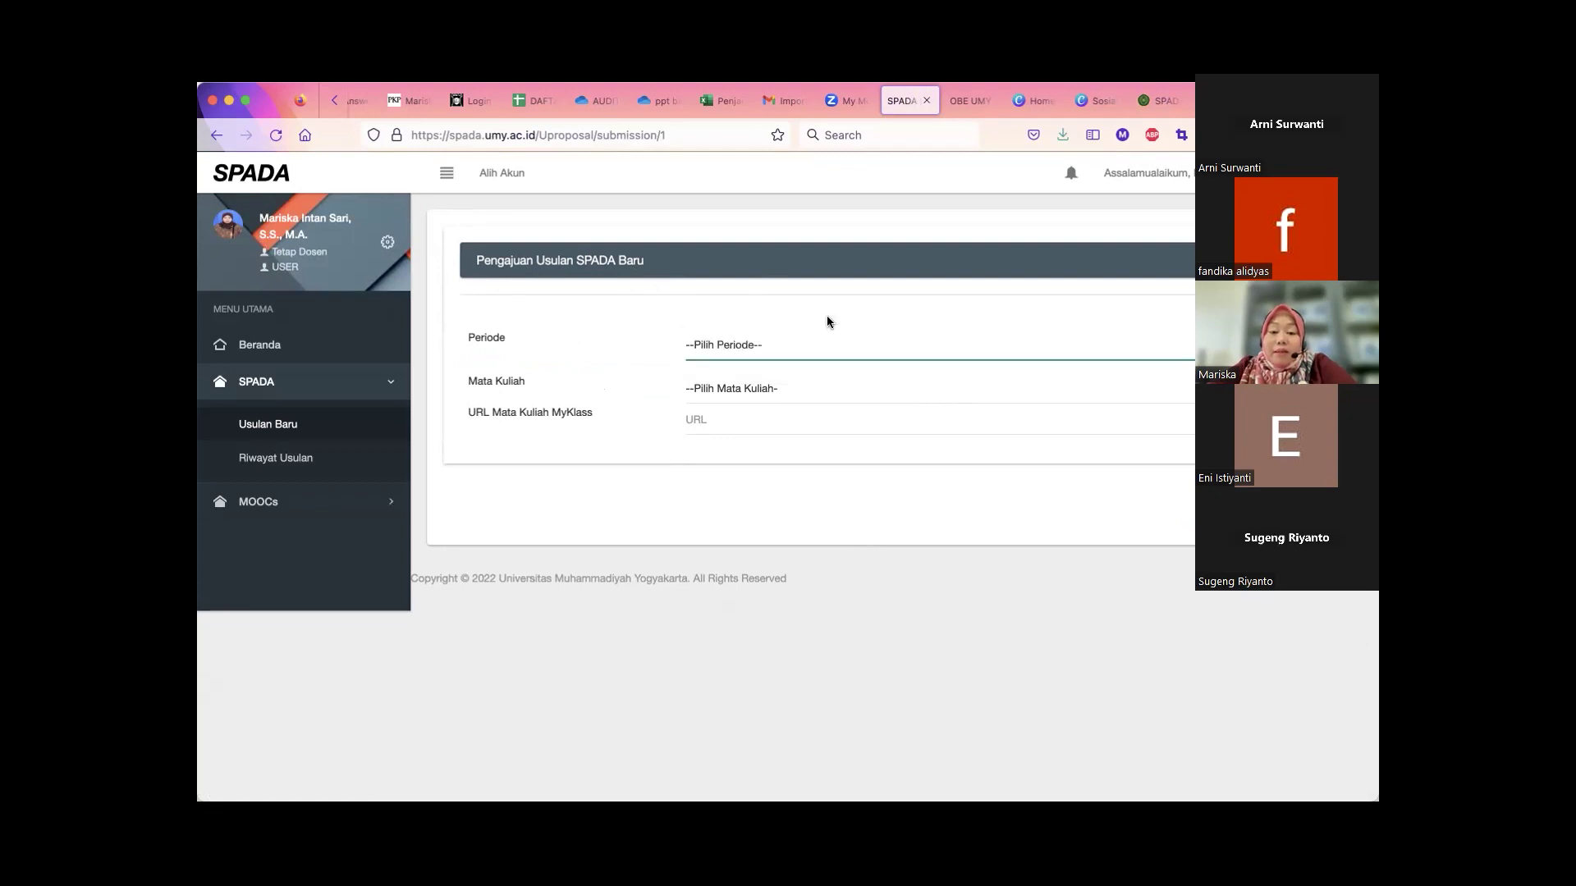
pyautogui.click(742, 345)
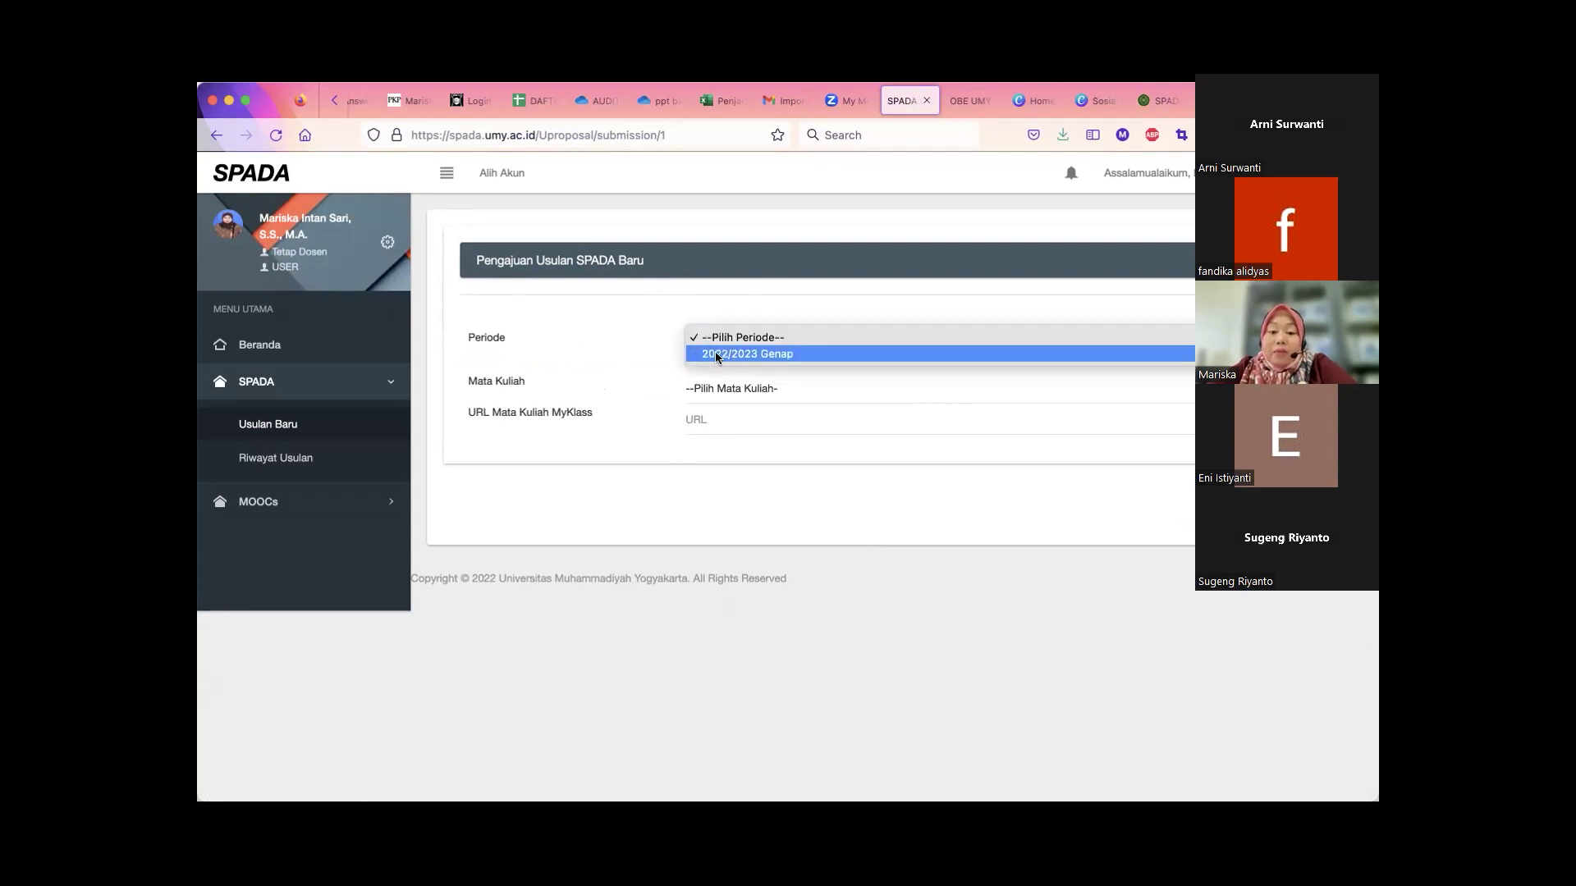
pyautogui.click(743, 354)
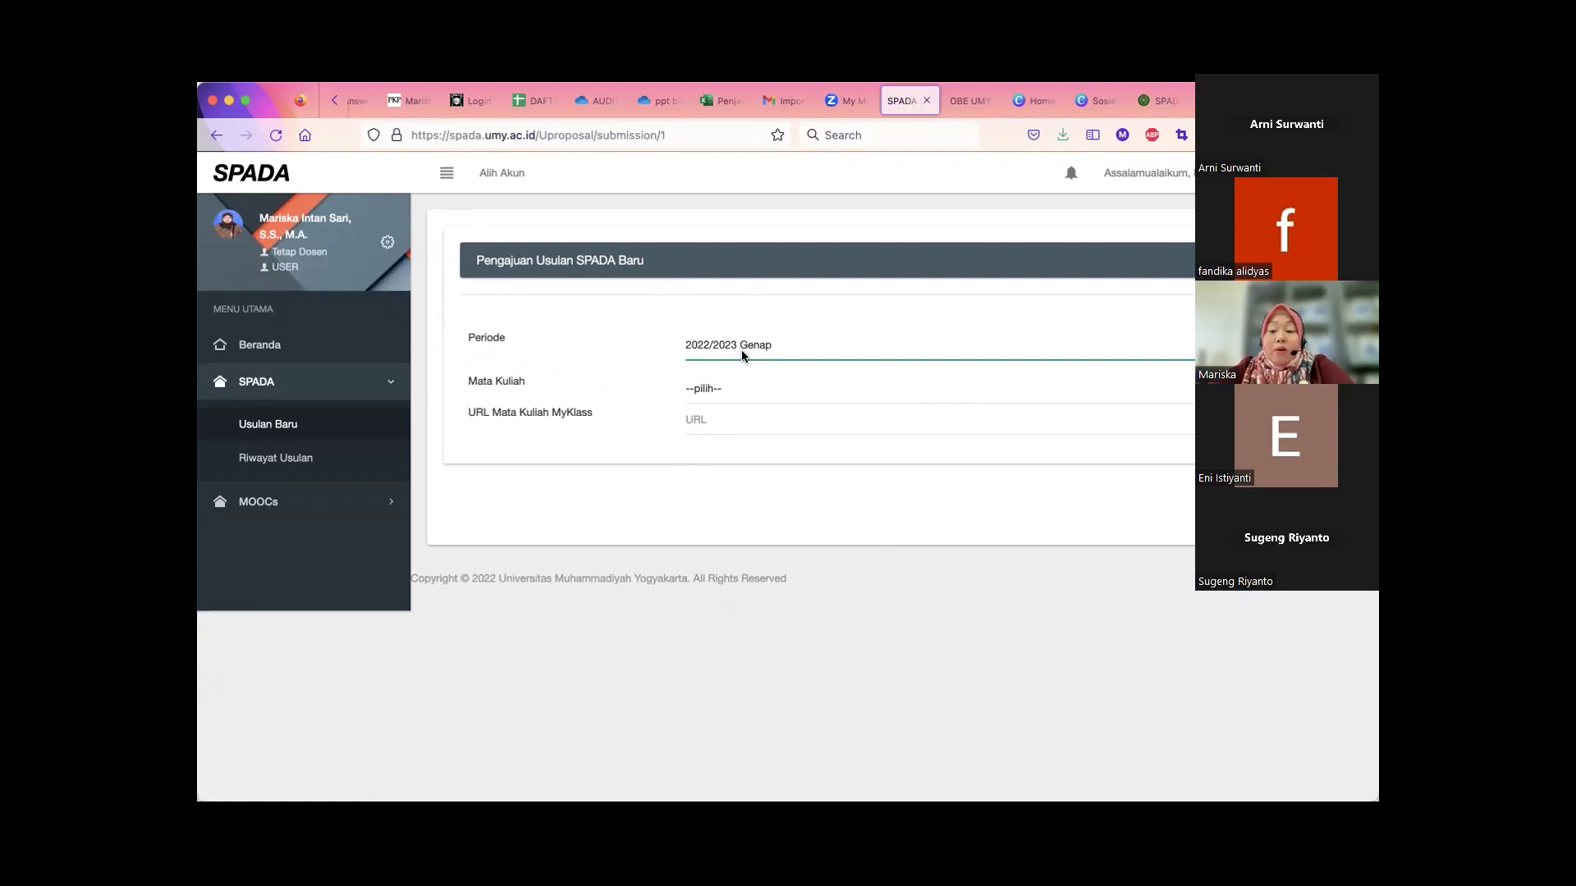
# - Set the Mata Kuliah to KU117 || Ilmu Linguistik, dismiss the submission information, and look through the course choices again
pyautogui.click(712, 392)
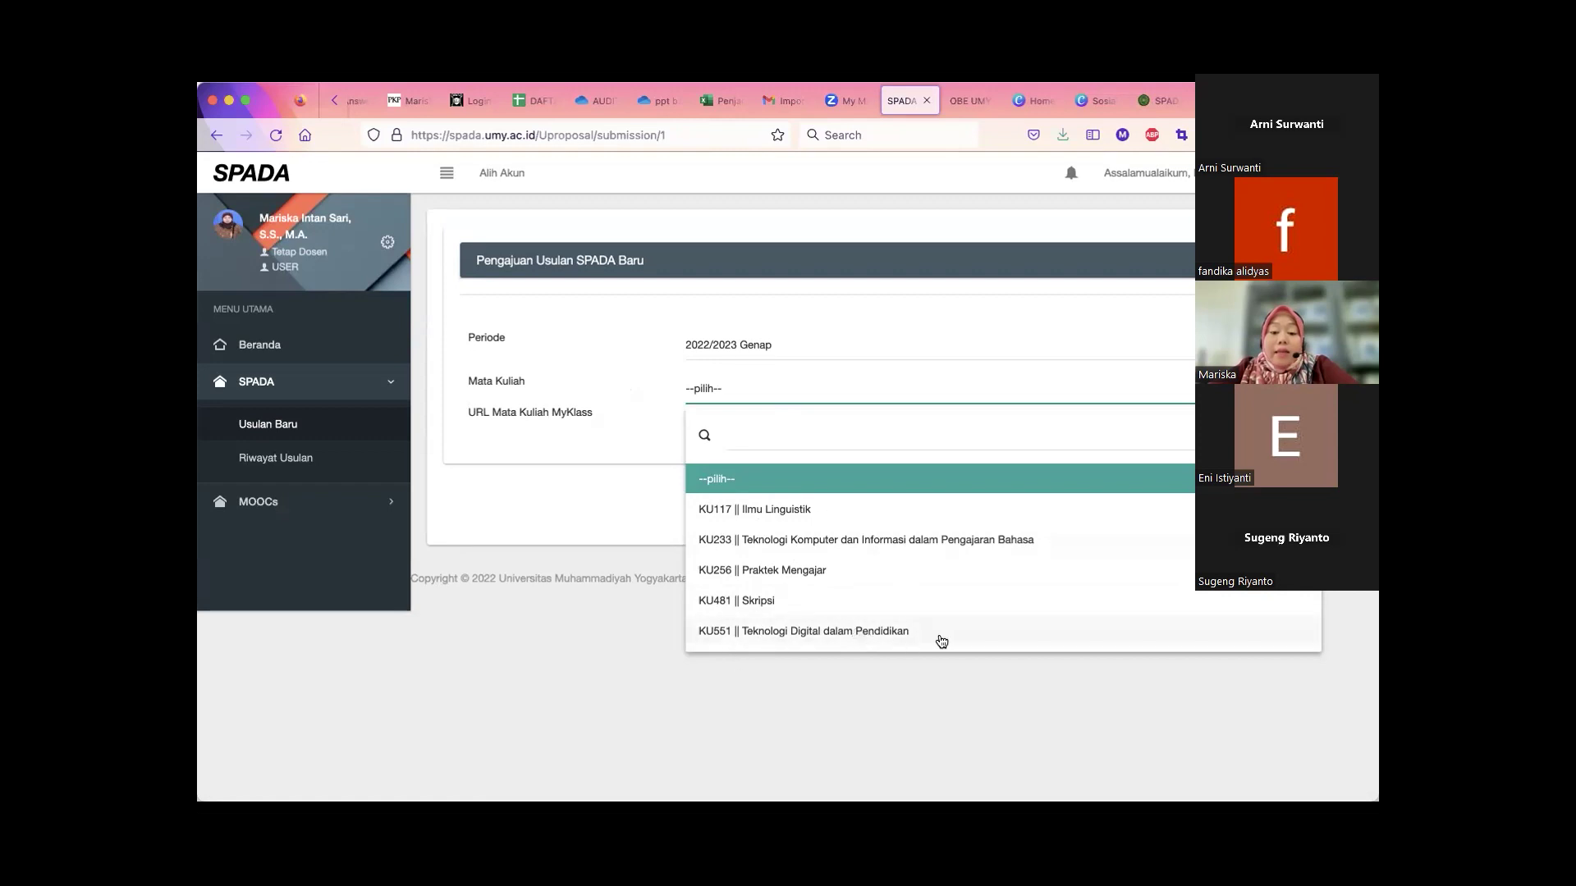
pyautogui.click(787, 510)
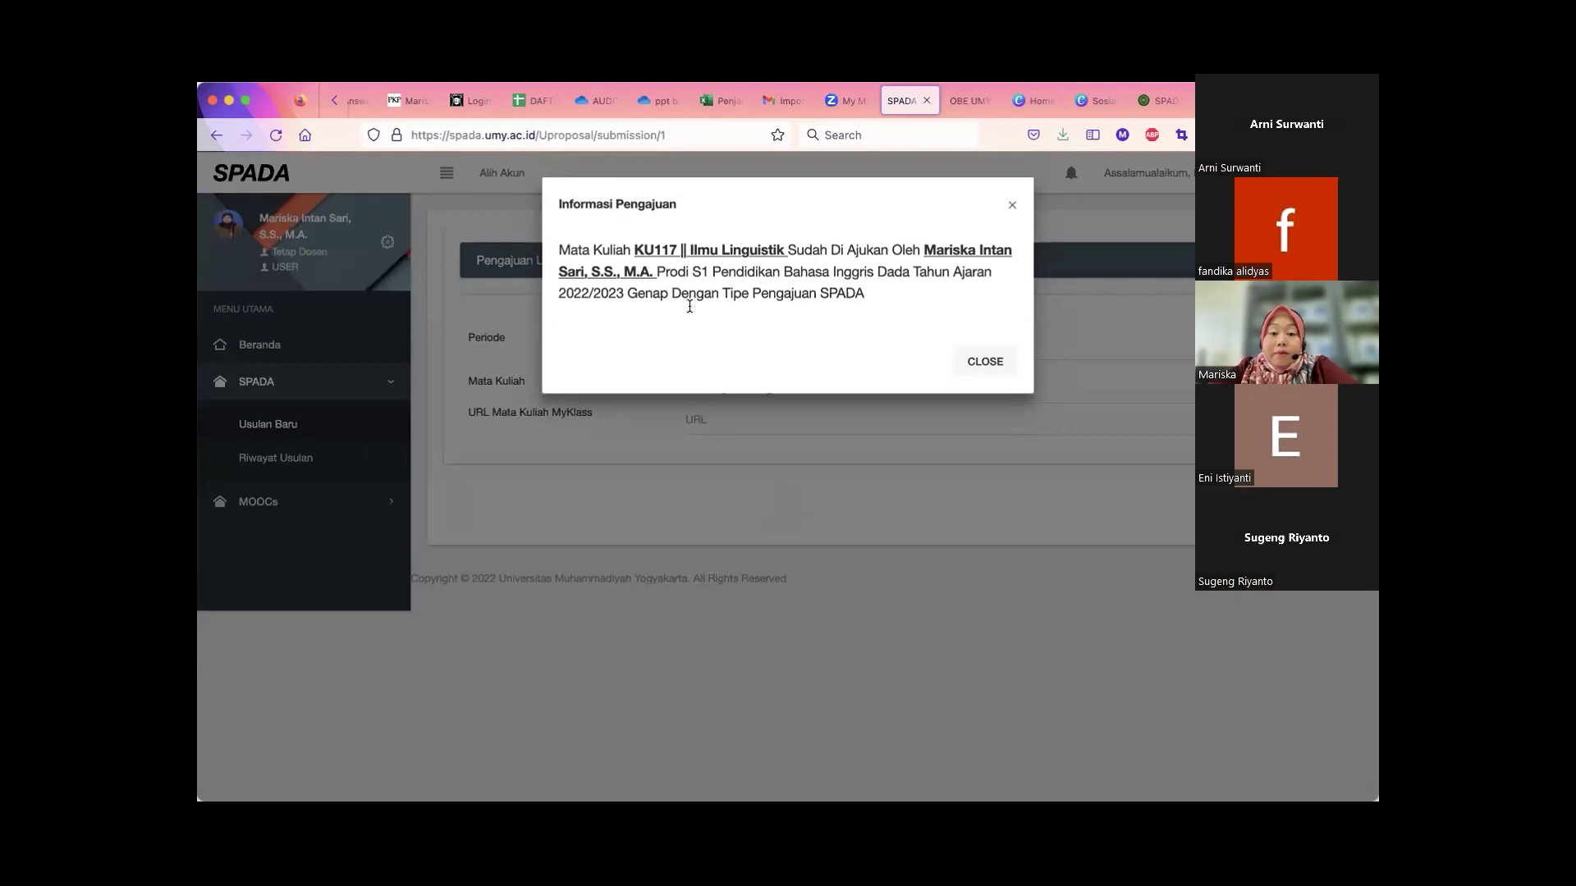
pyautogui.click(991, 363)
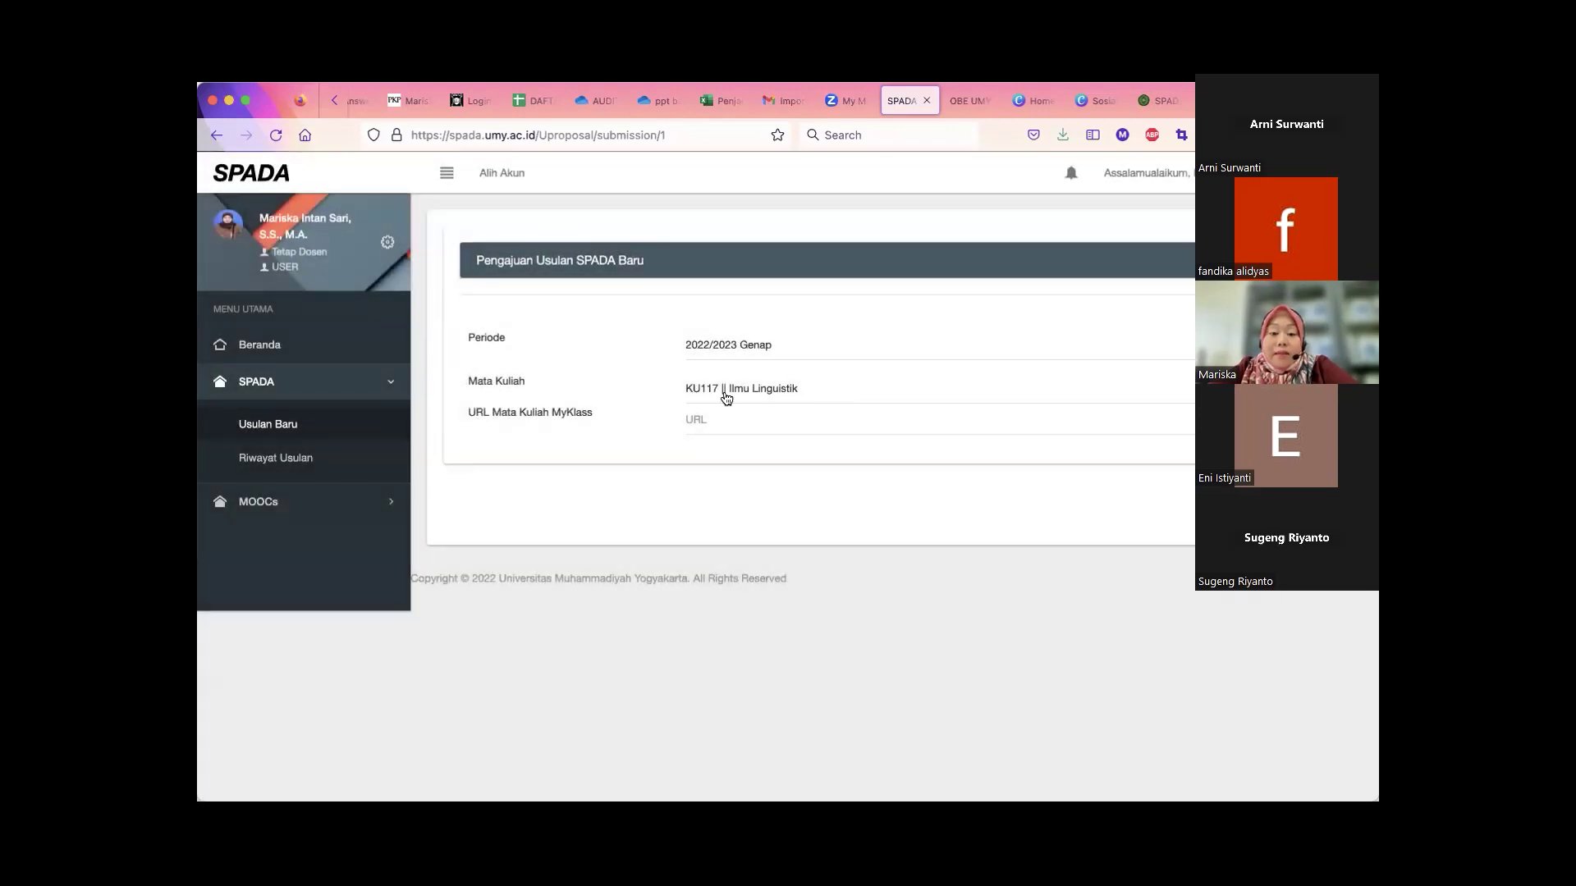
pyautogui.click(770, 391)
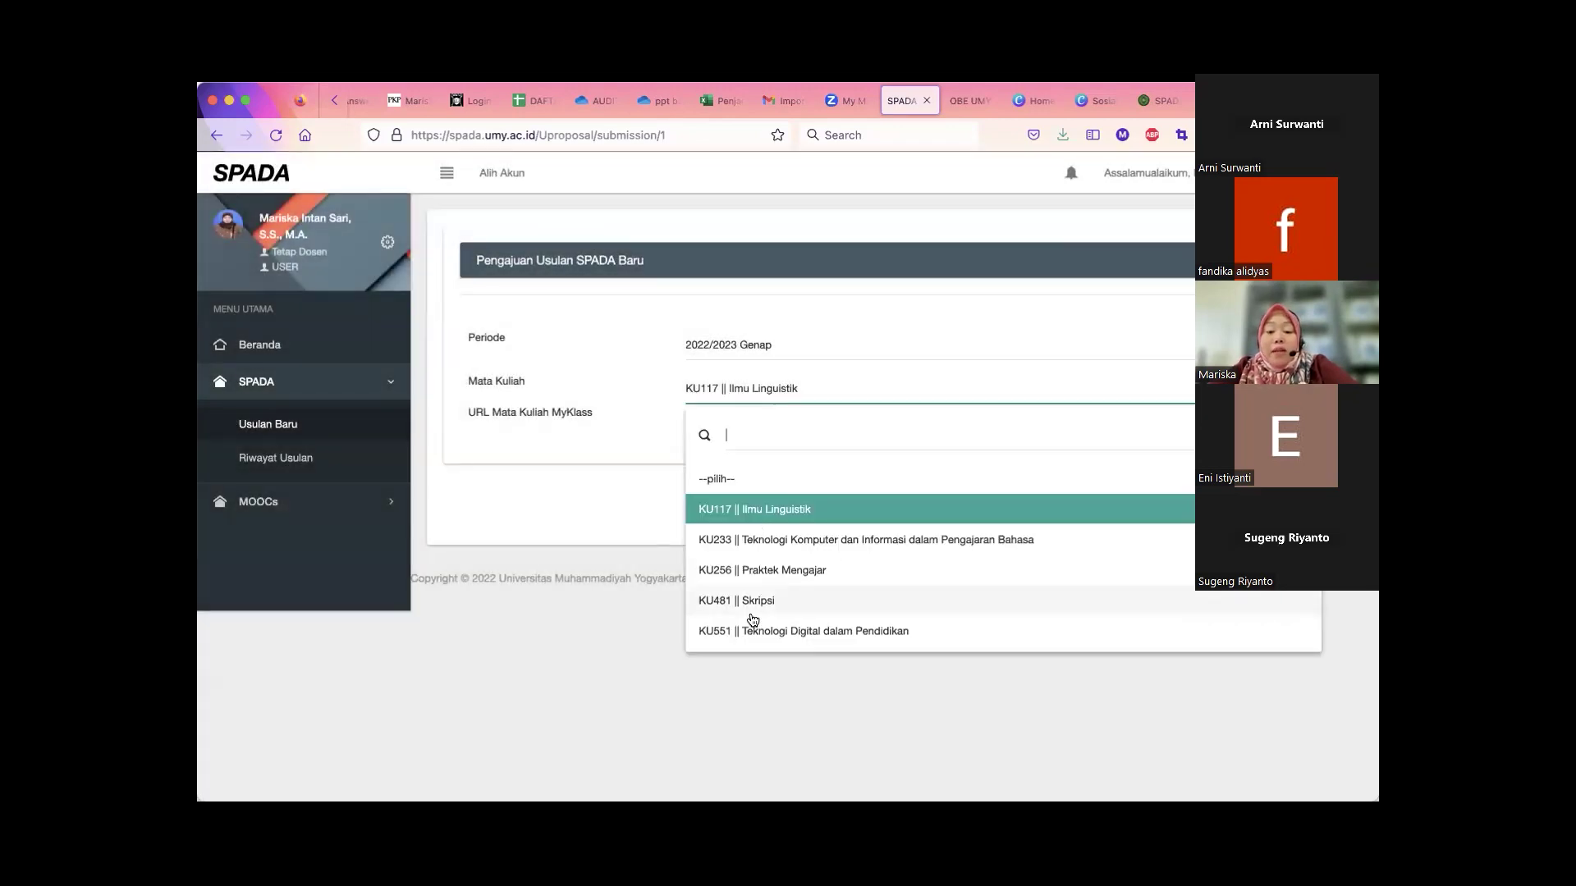
pyautogui.click(772, 513)
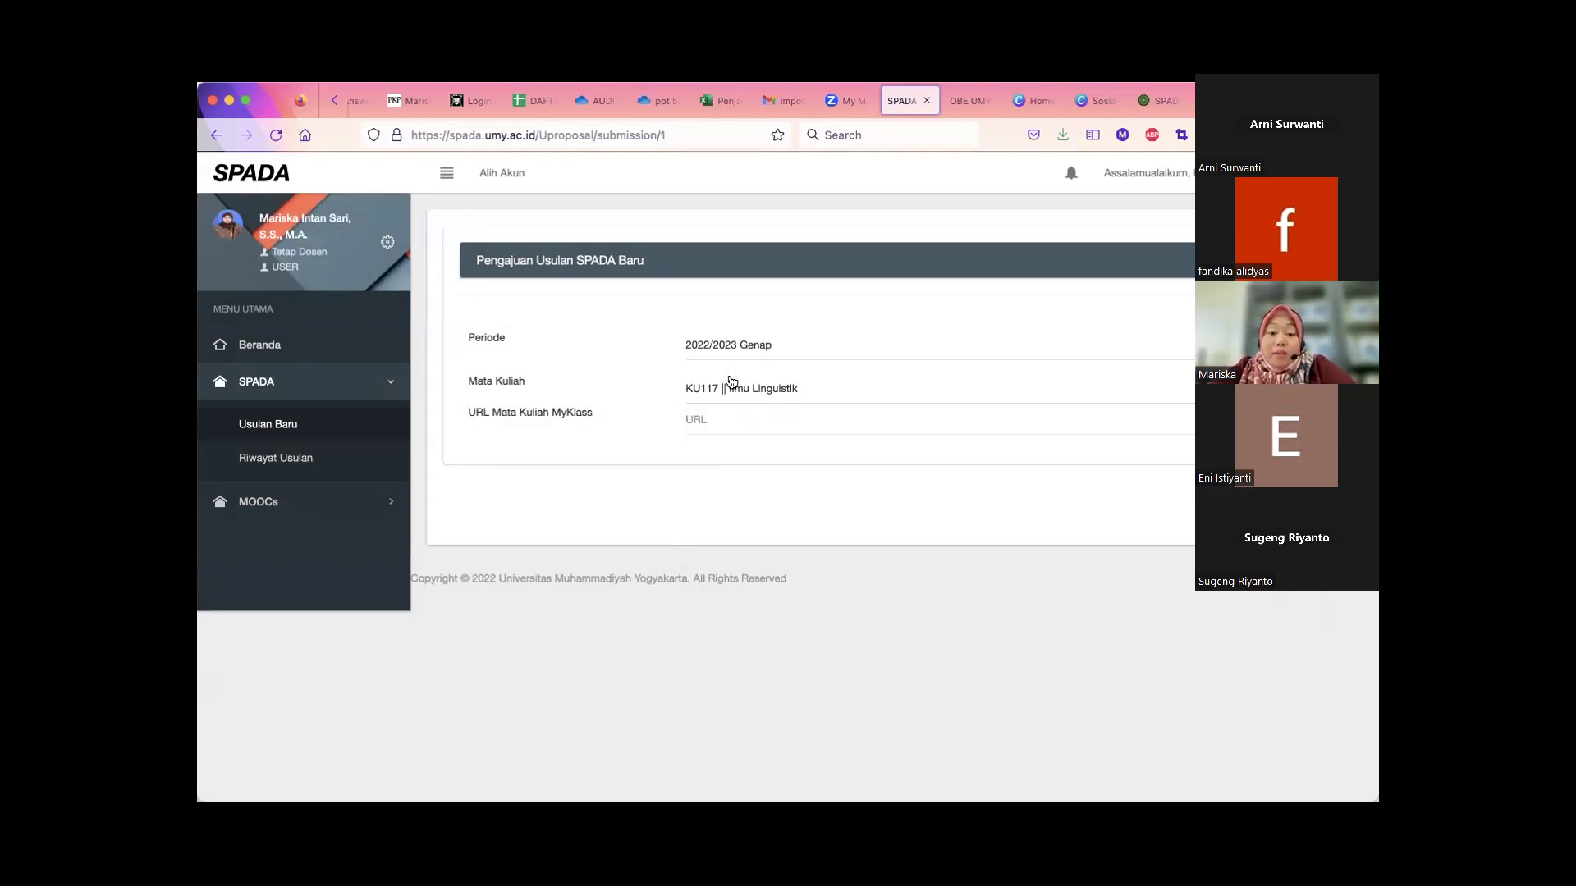
pyautogui.click(731, 383)
pyautogui.click(749, 522)
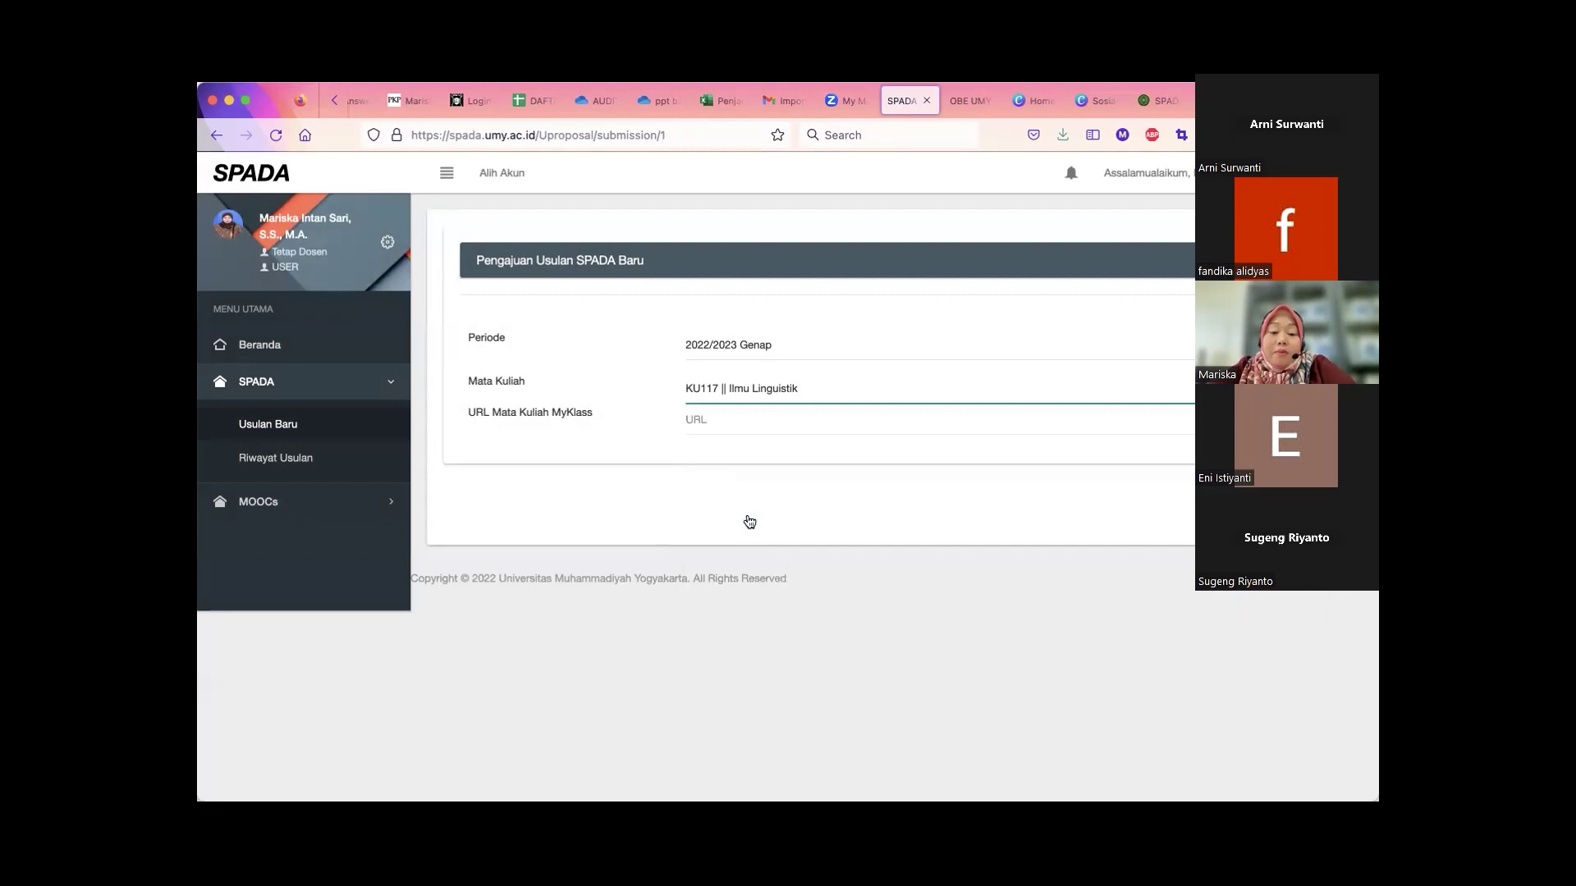
# - Try KU233 || Teknologi Komputer dan Informasi dalam Pengajaran Bahasa as the course and switch back to KU117 || Ilmu Linguistik, dismissing each submission notice
pyautogui.click(740, 394)
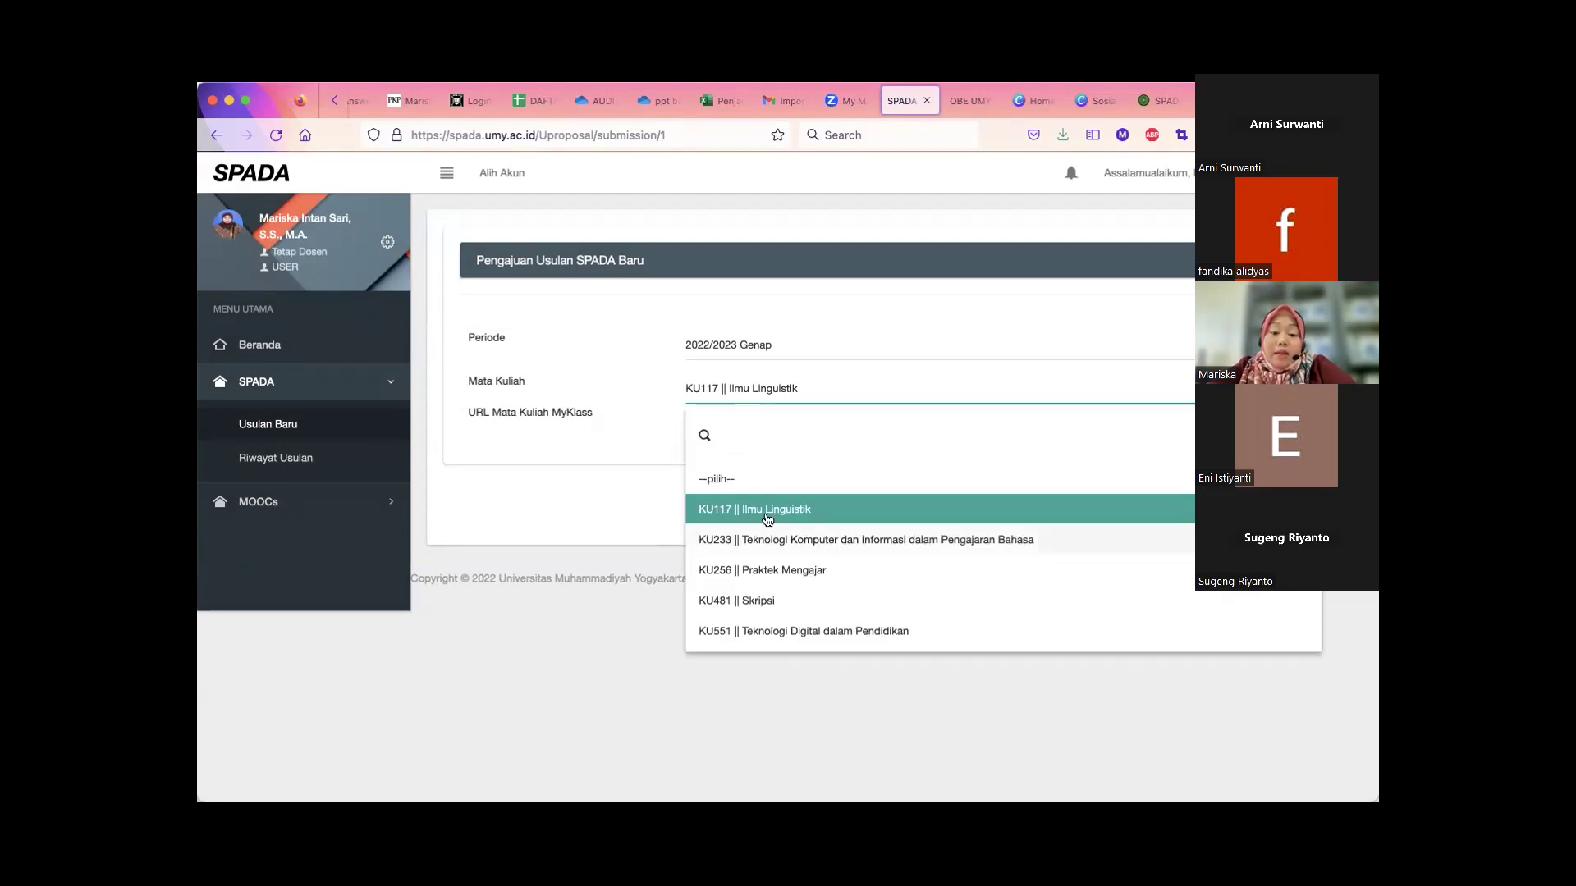
pyautogui.click(768, 541)
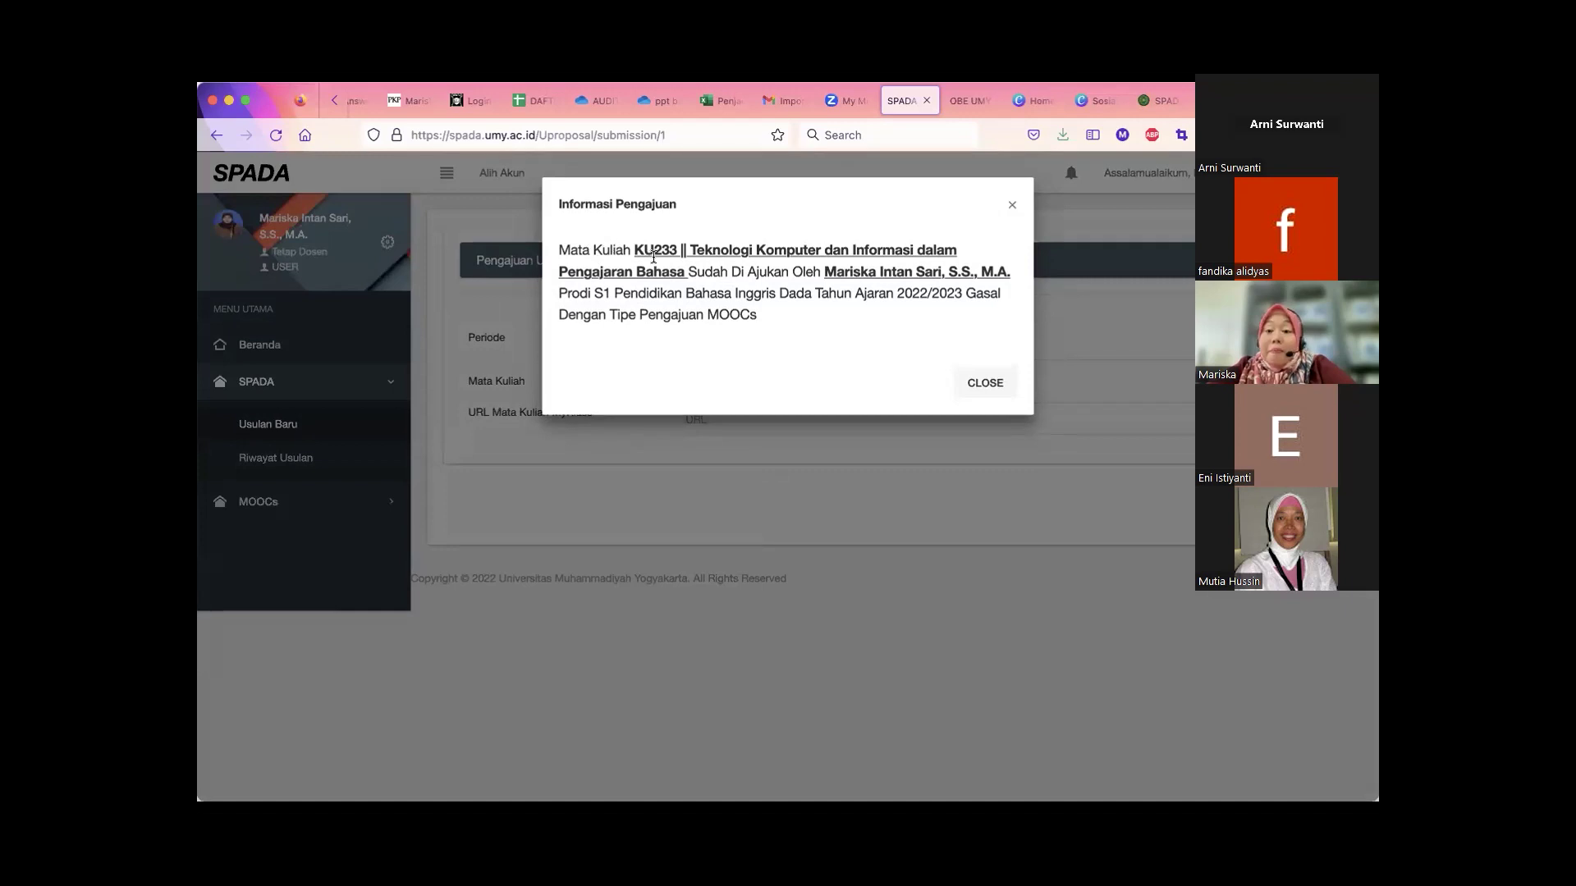
pyautogui.click(989, 382)
pyautogui.click(872, 382)
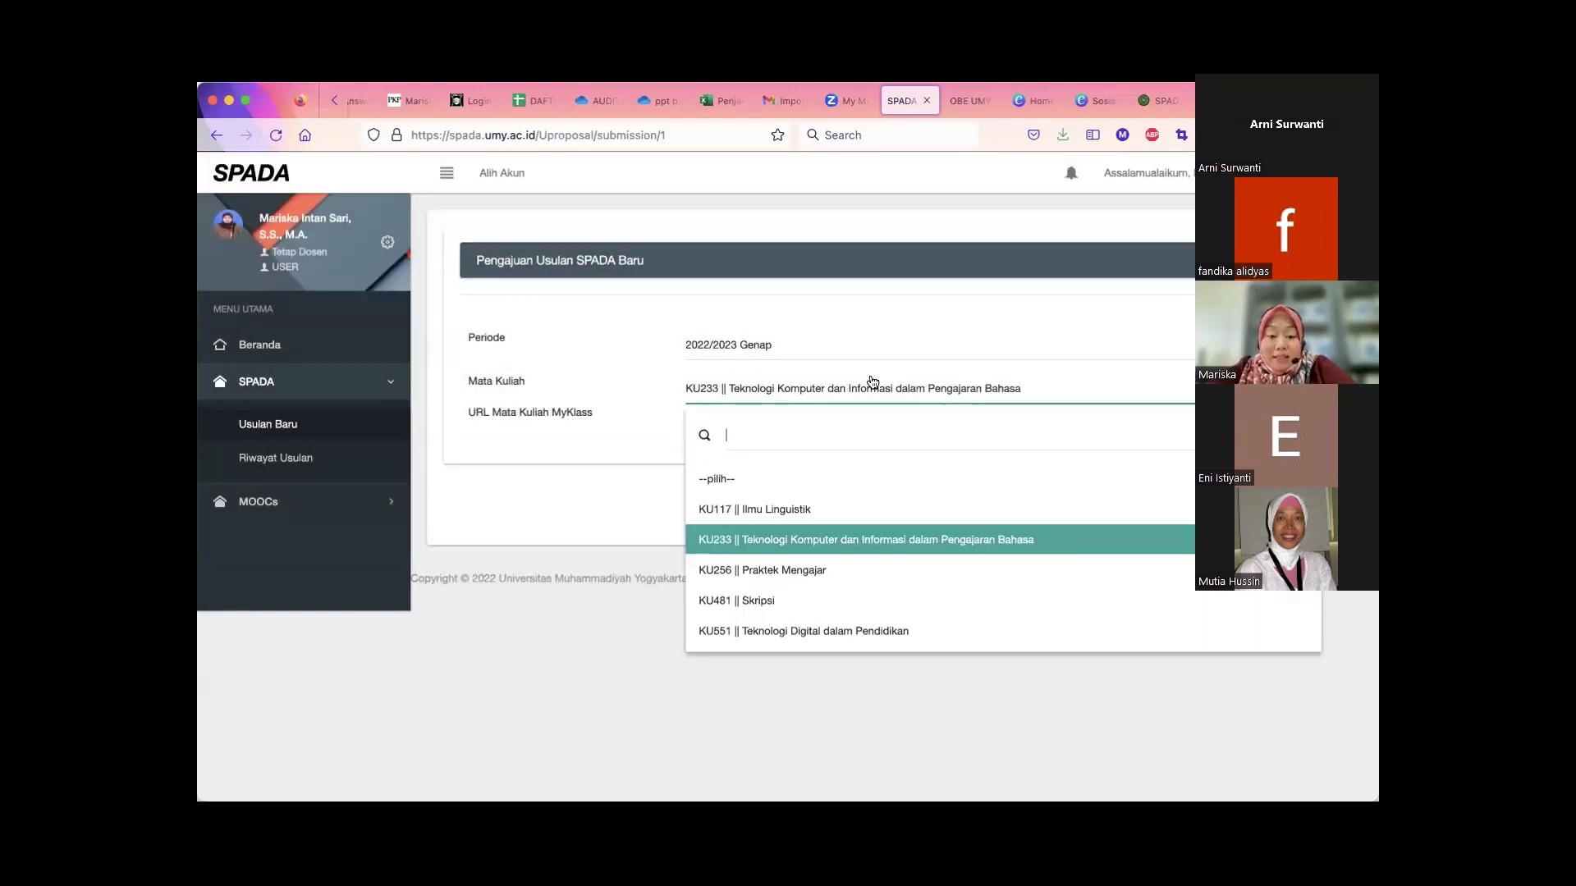
pyautogui.click(766, 509)
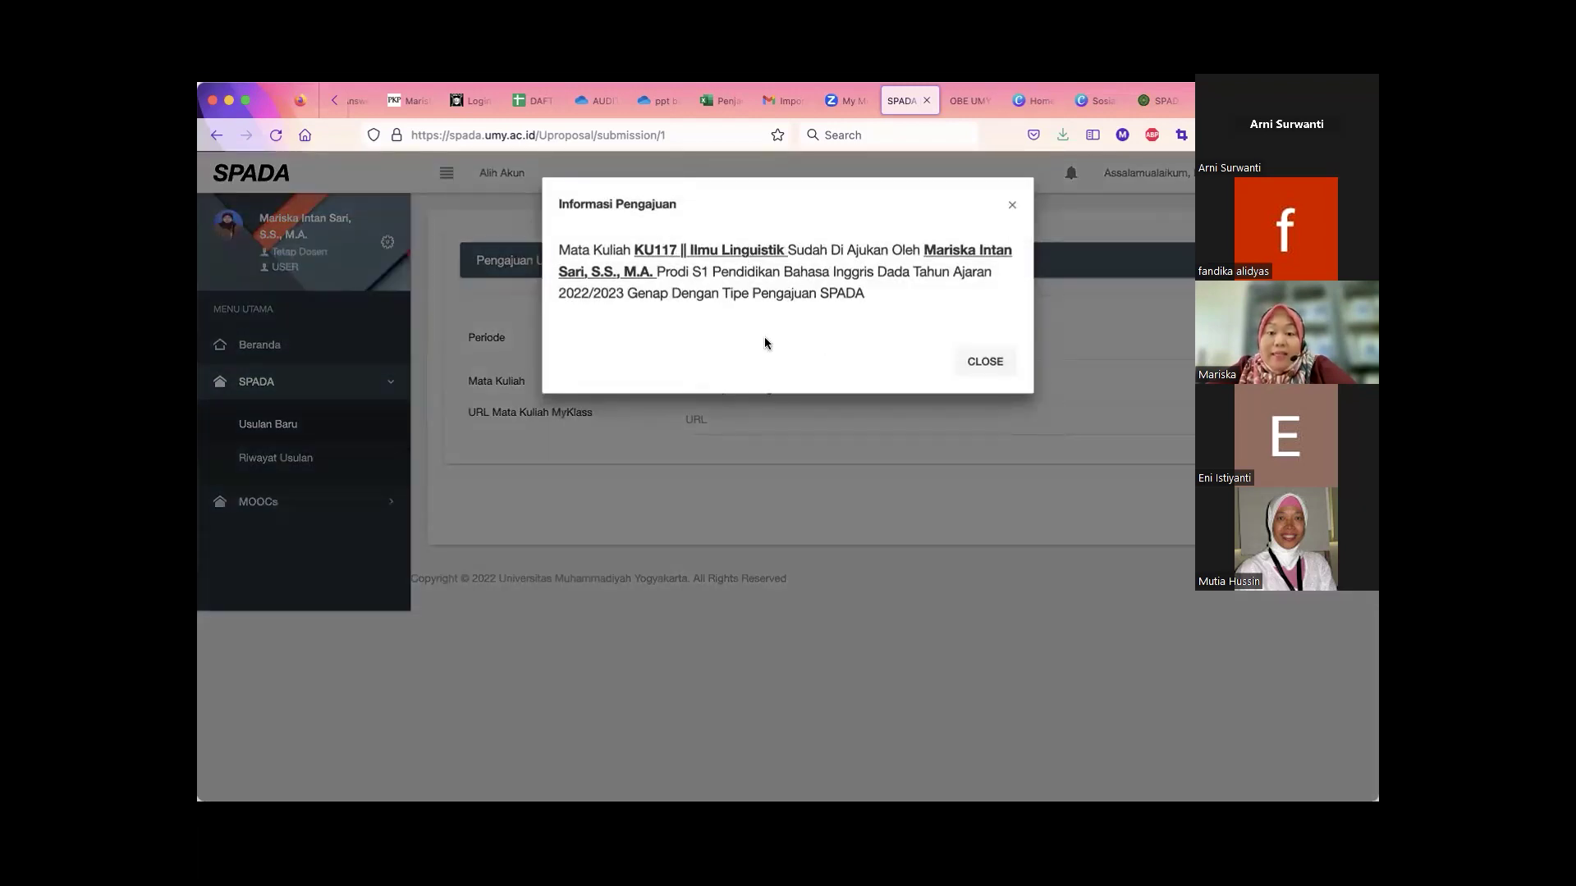
pyautogui.click(979, 363)
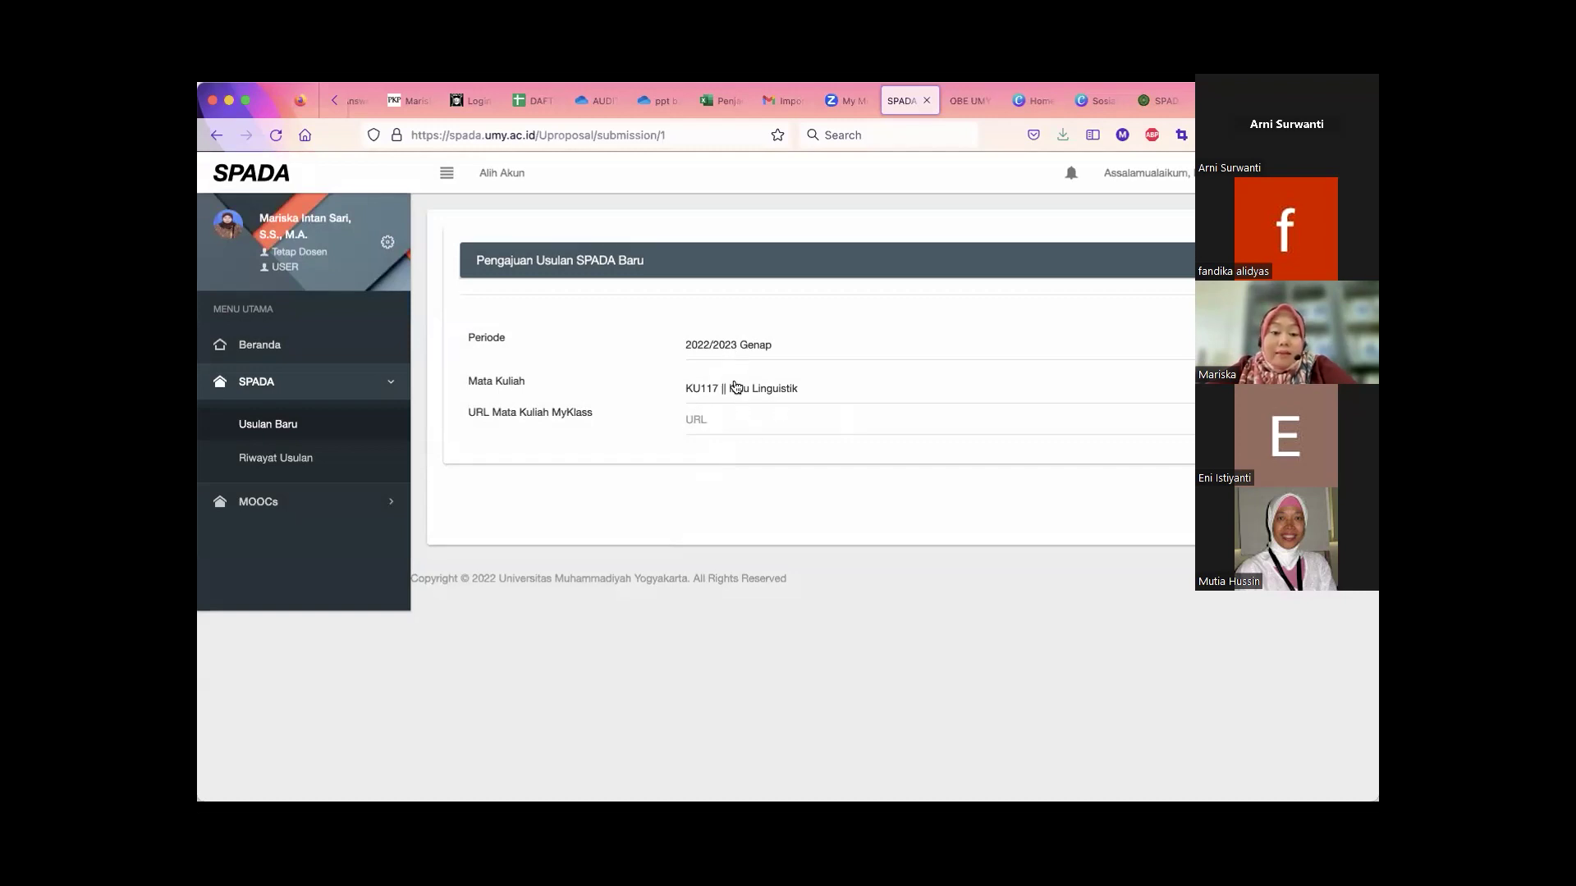
# - Change the Mata Kuliah to KU551 || Teknologi Digital dalam Pendidikan and dismiss the submission notice
pyautogui.click(740, 395)
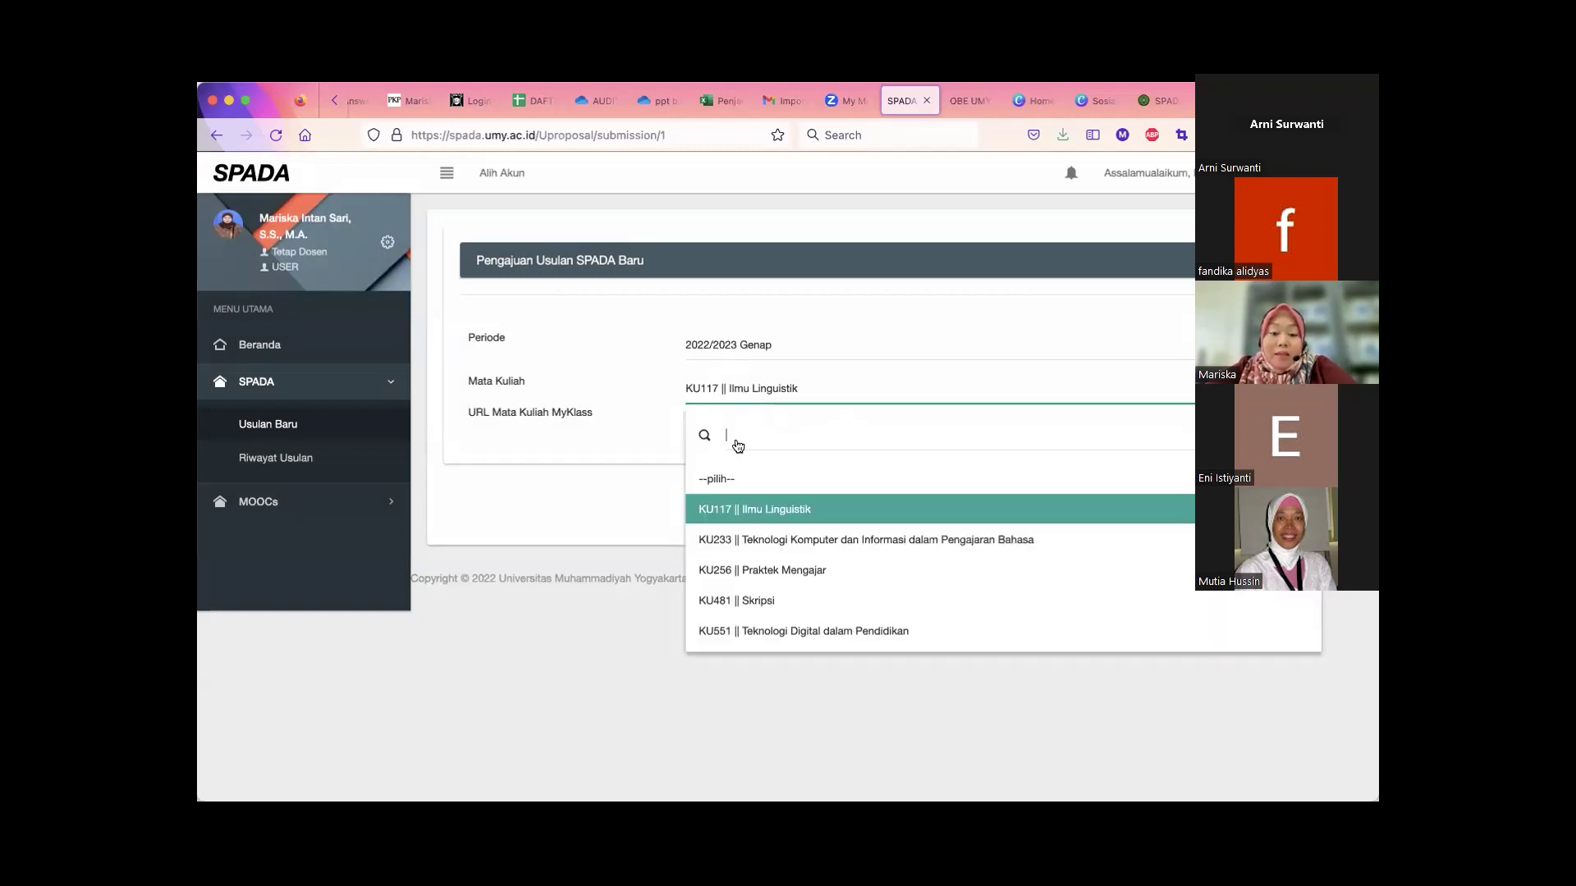
pyautogui.click(826, 631)
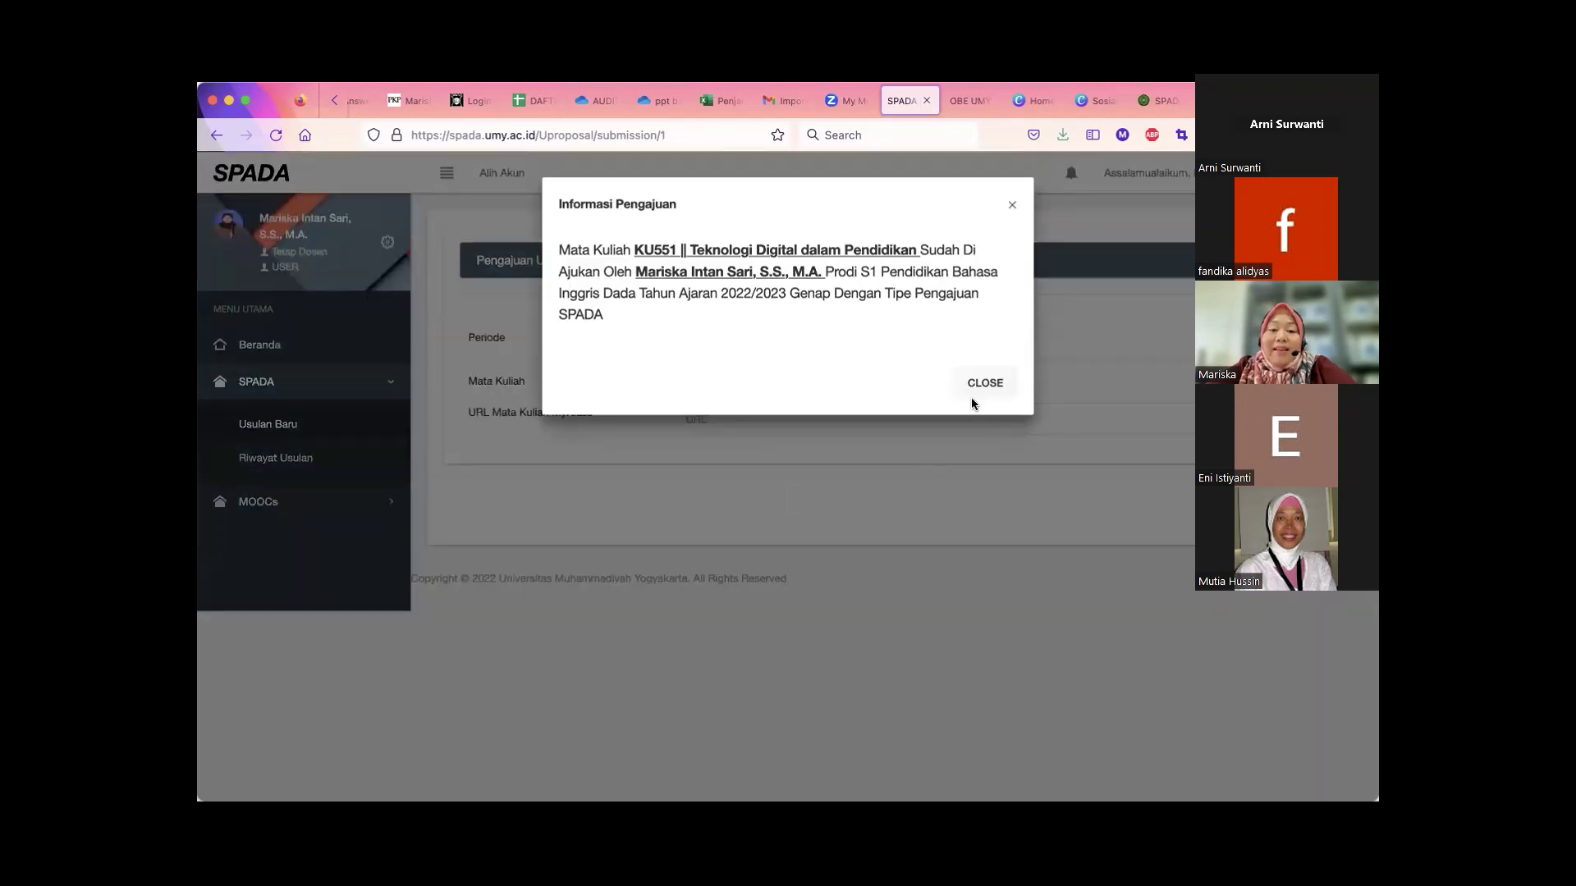
pyautogui.click(982, 384)
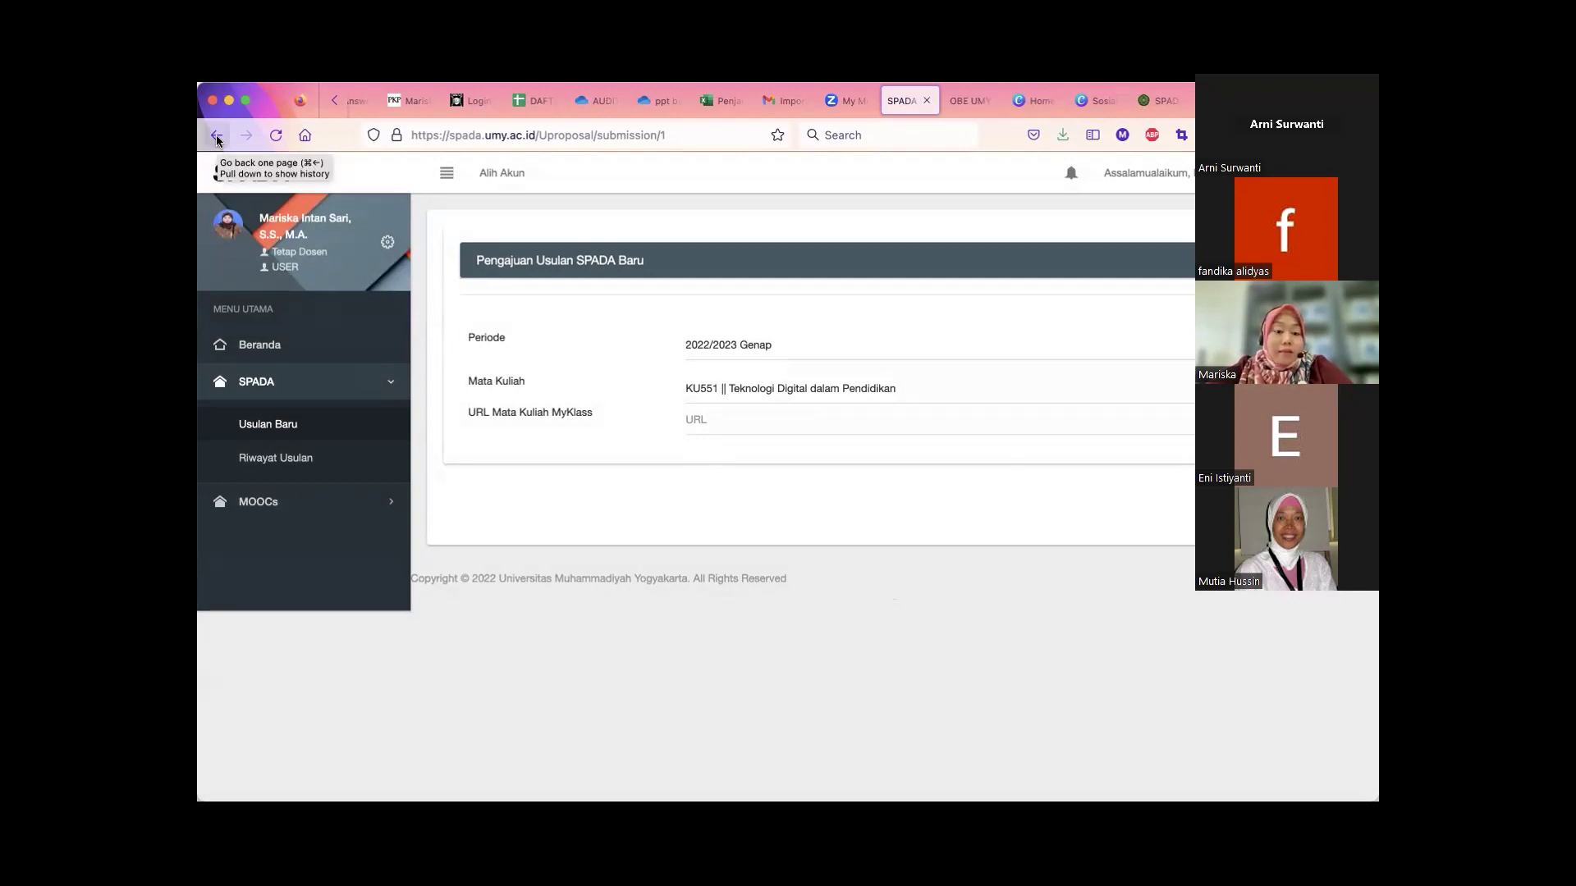
pyautogui.click(686, 422)
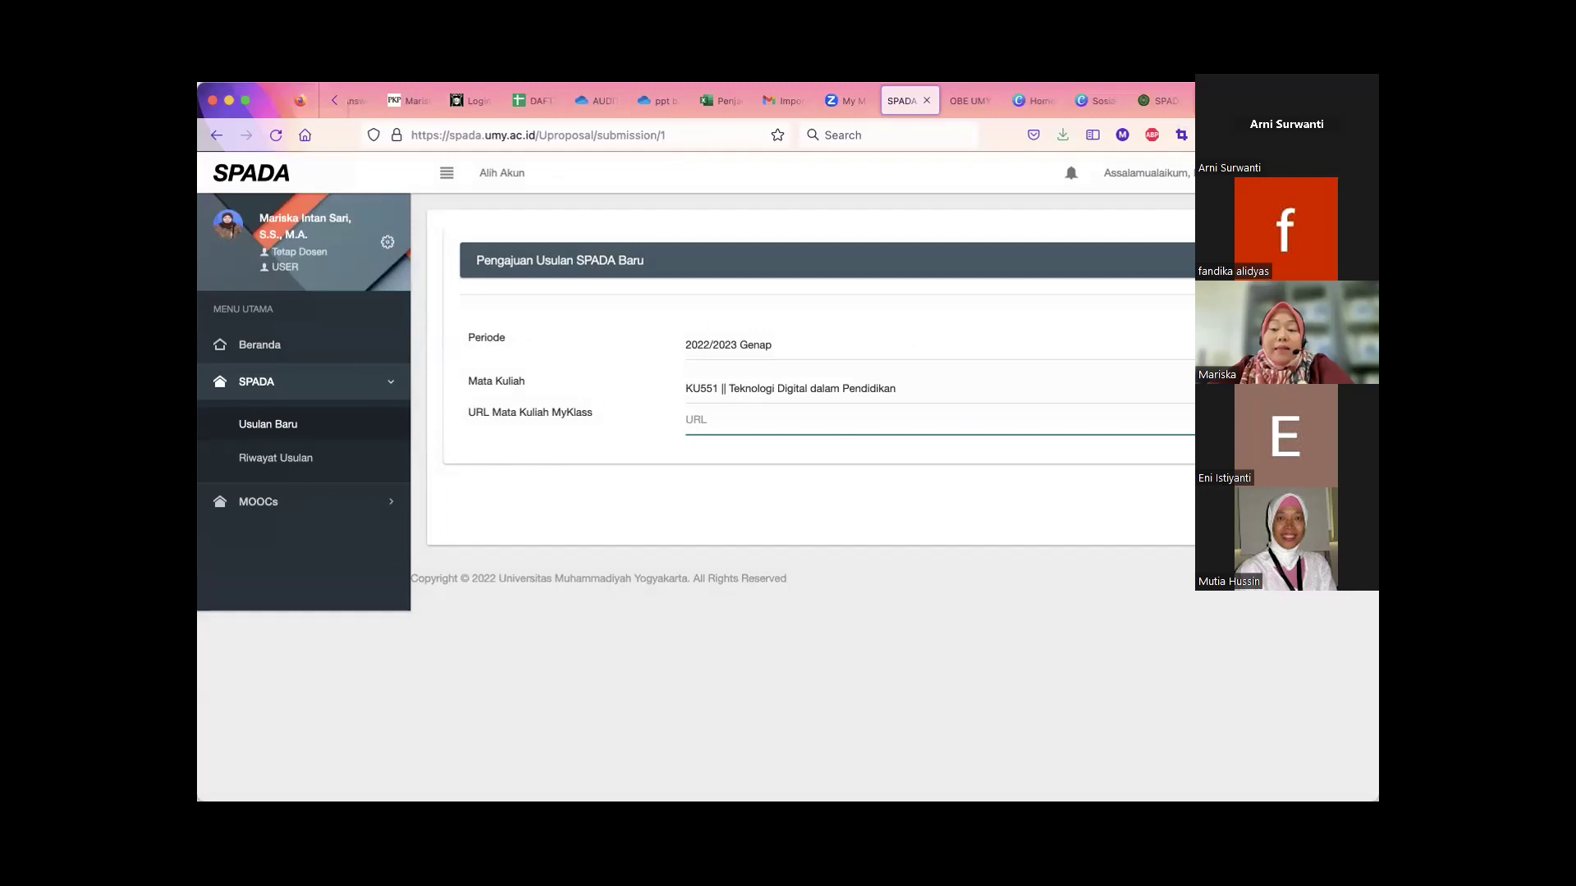
pyautogui.hotkey('ctrl', 'Tab')
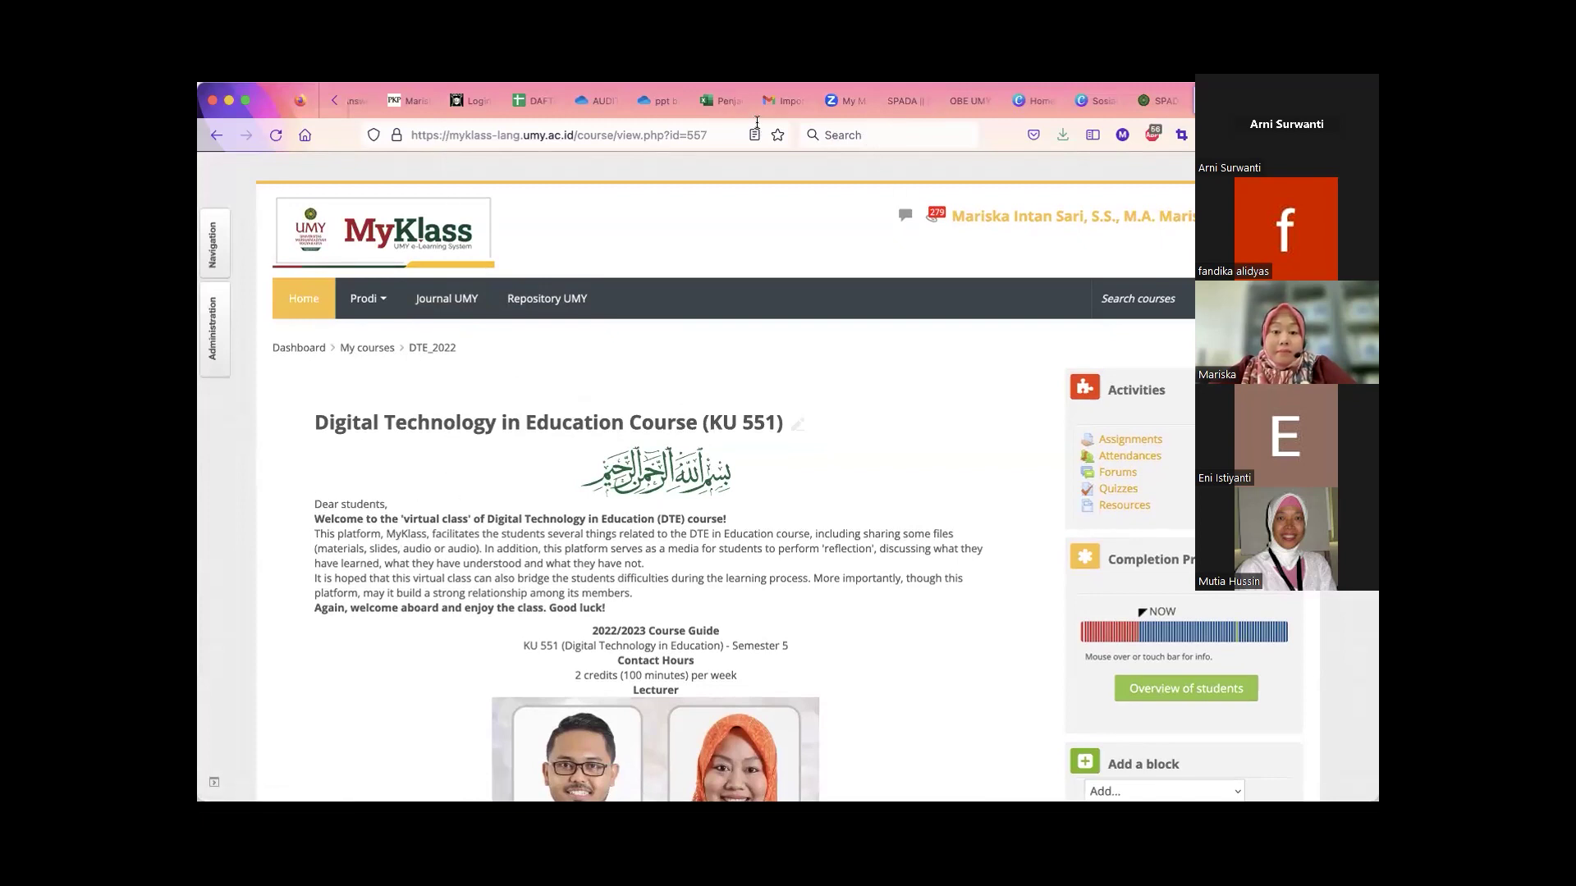
pyautogui.click(521, 133)
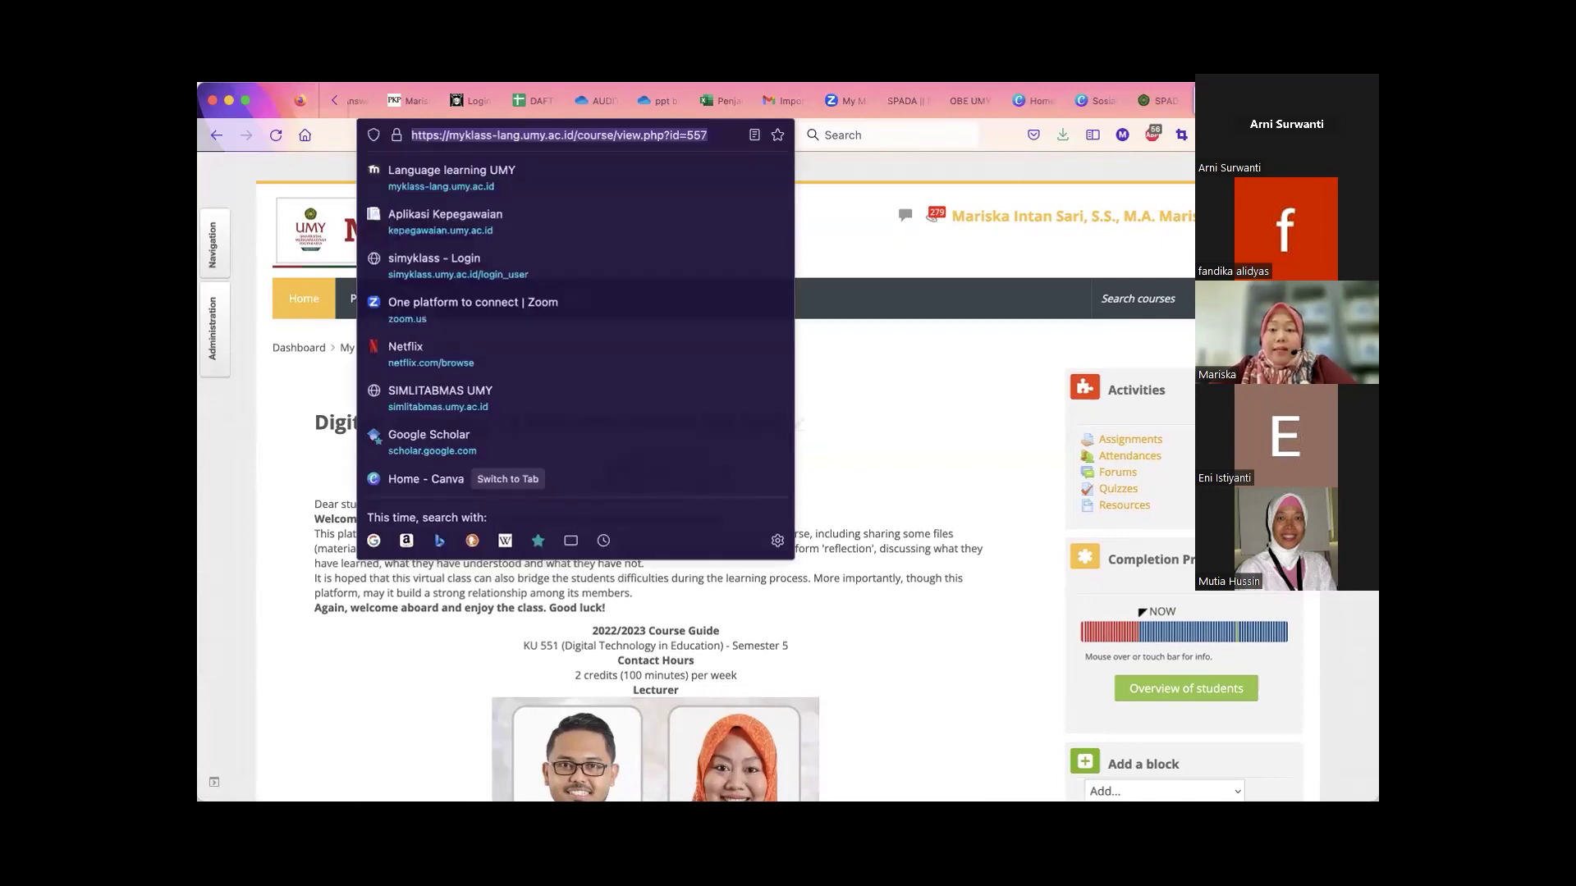
pyautogui.click(1157, 100)
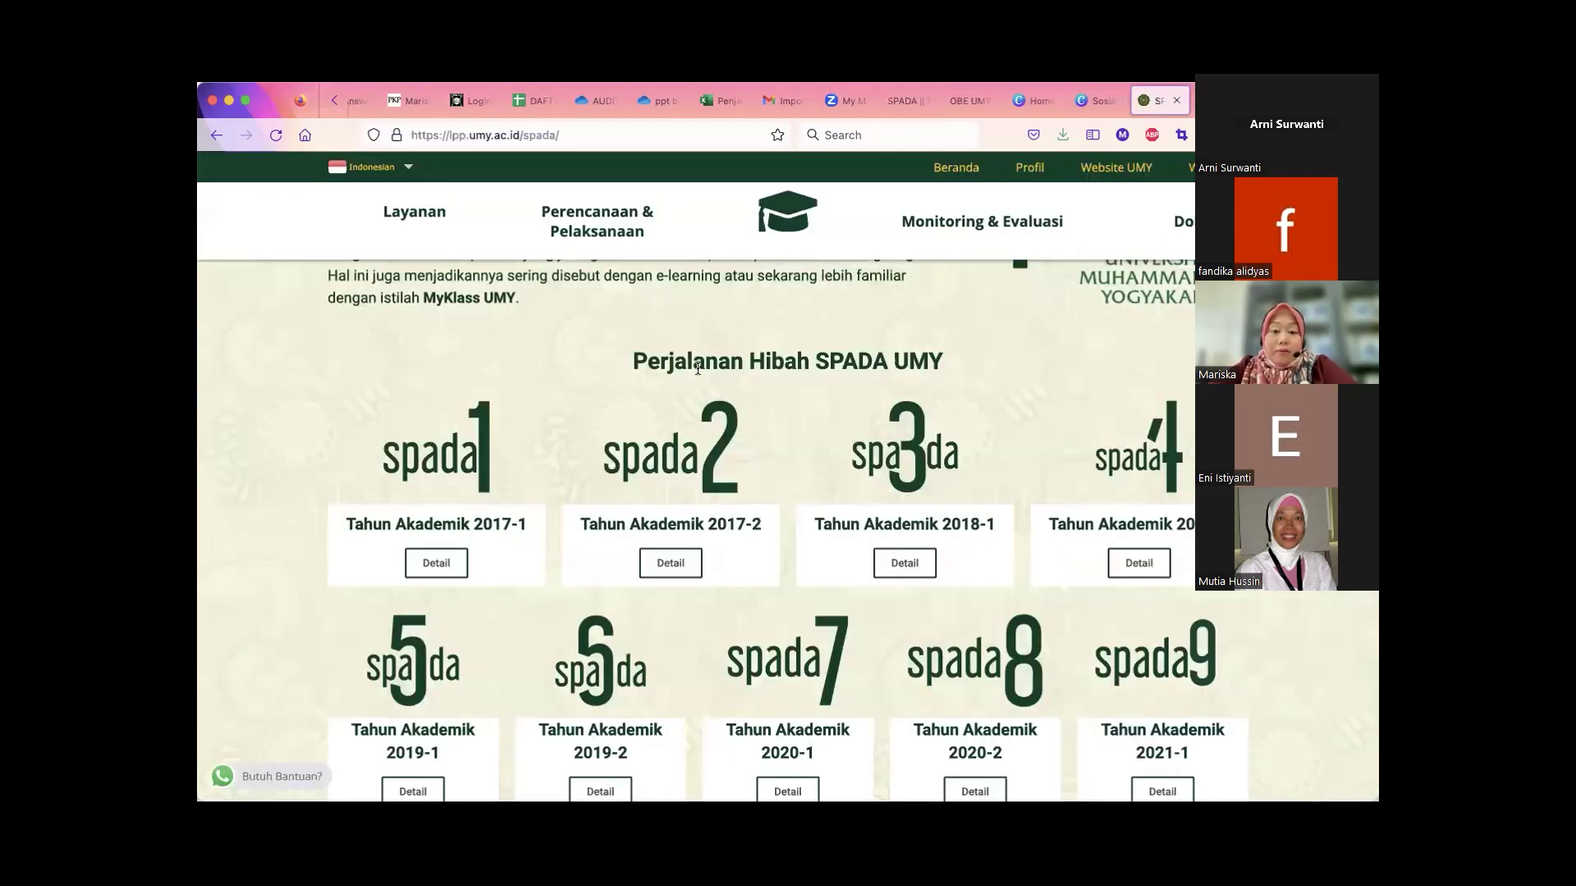
pyautogui.click(901, 100)
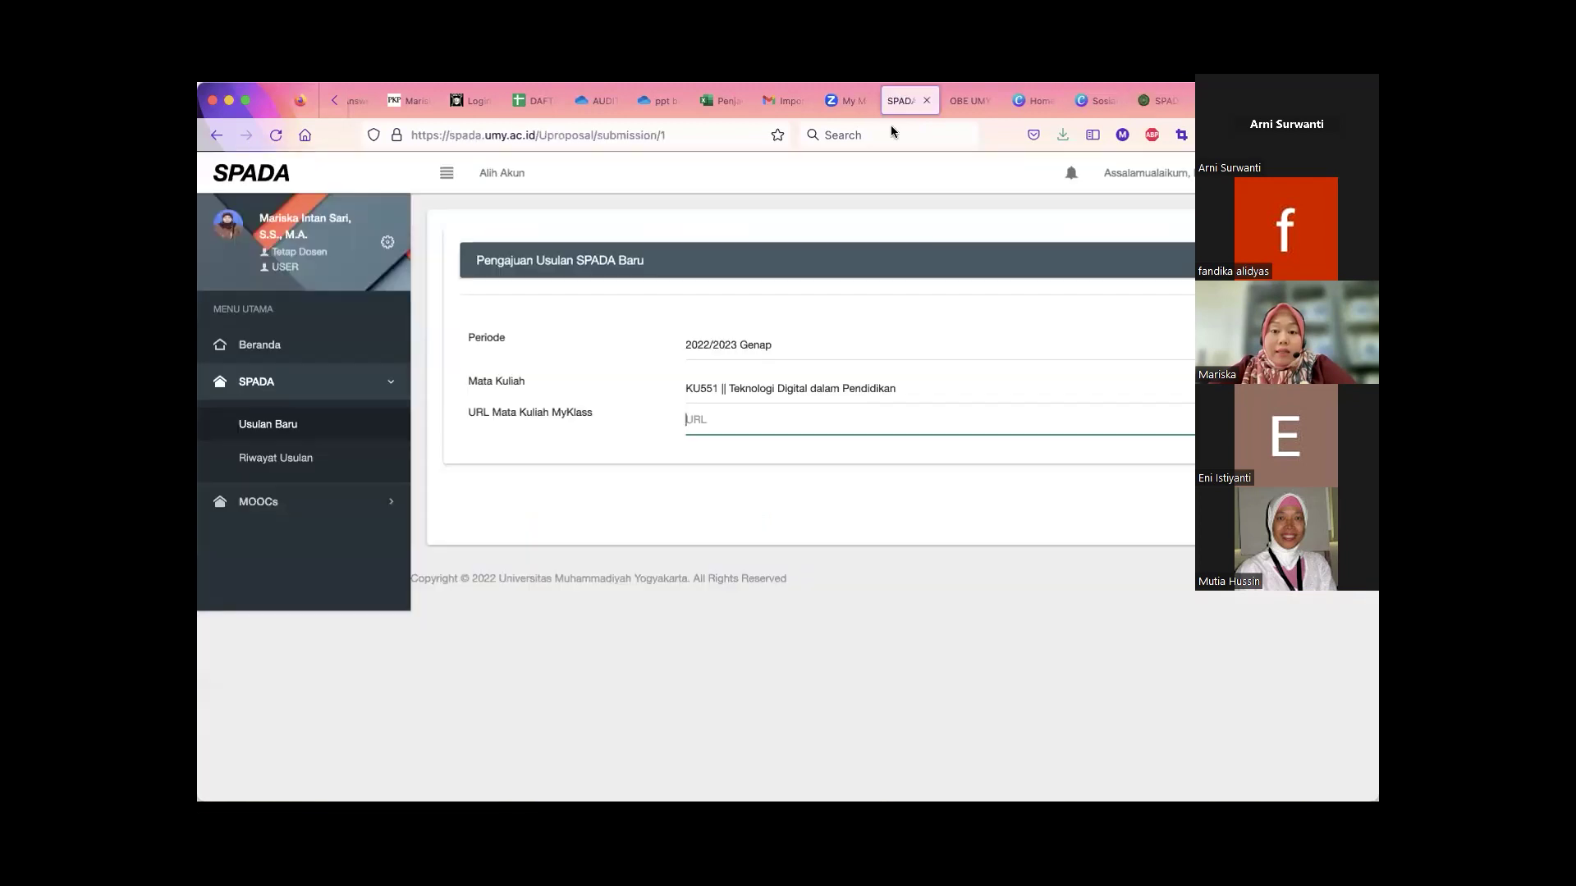
pyautogui.click(722, 421)
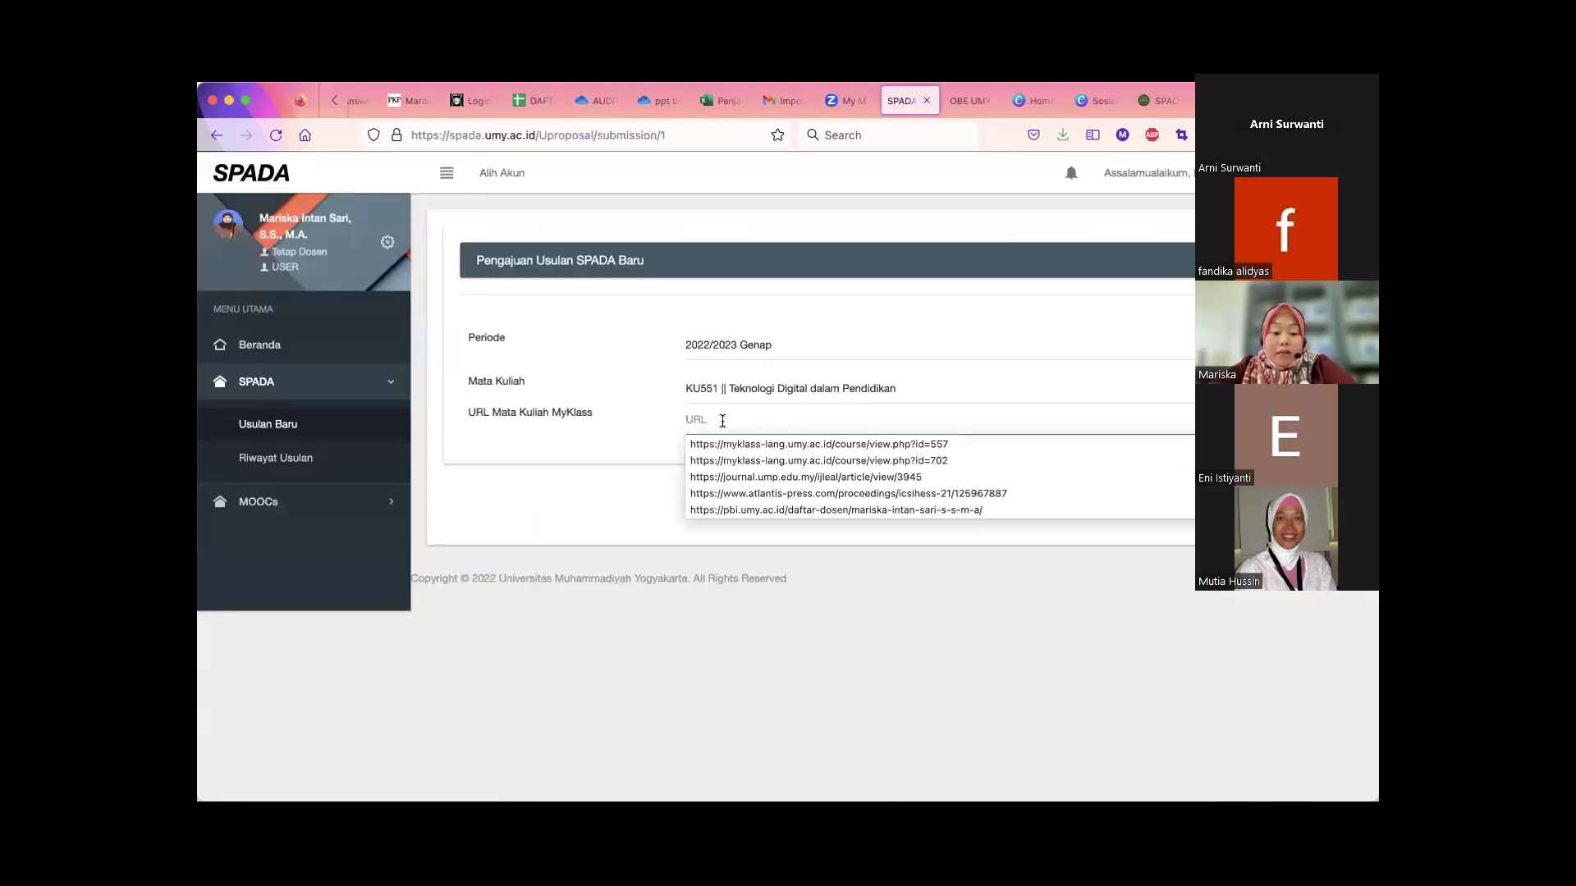
pyautogui.click(785, 444)
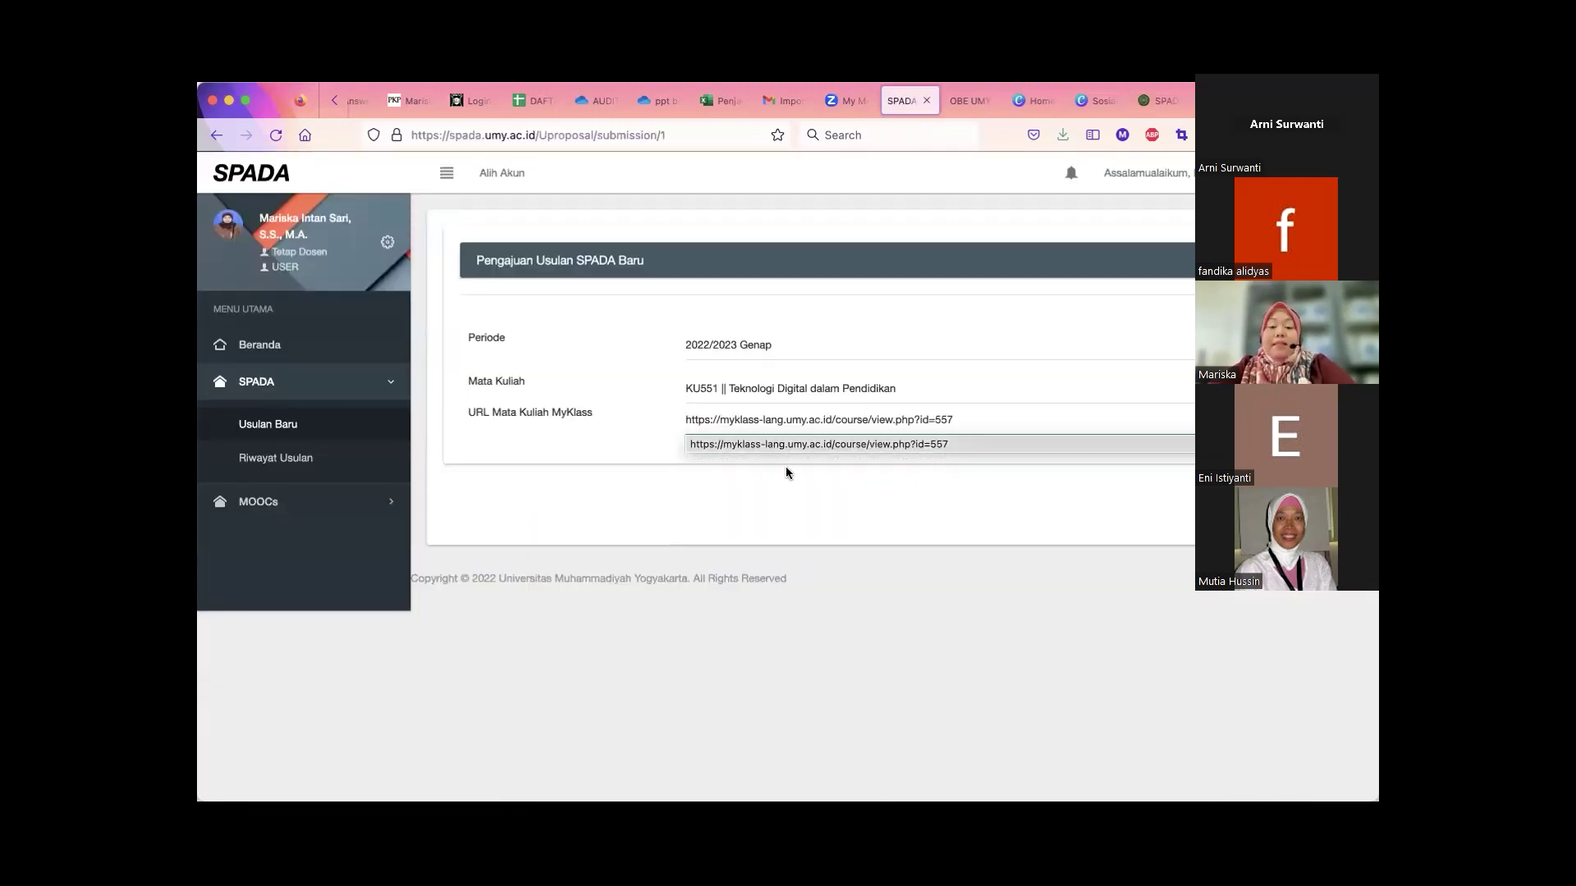
pyautogui.click(784, 504)
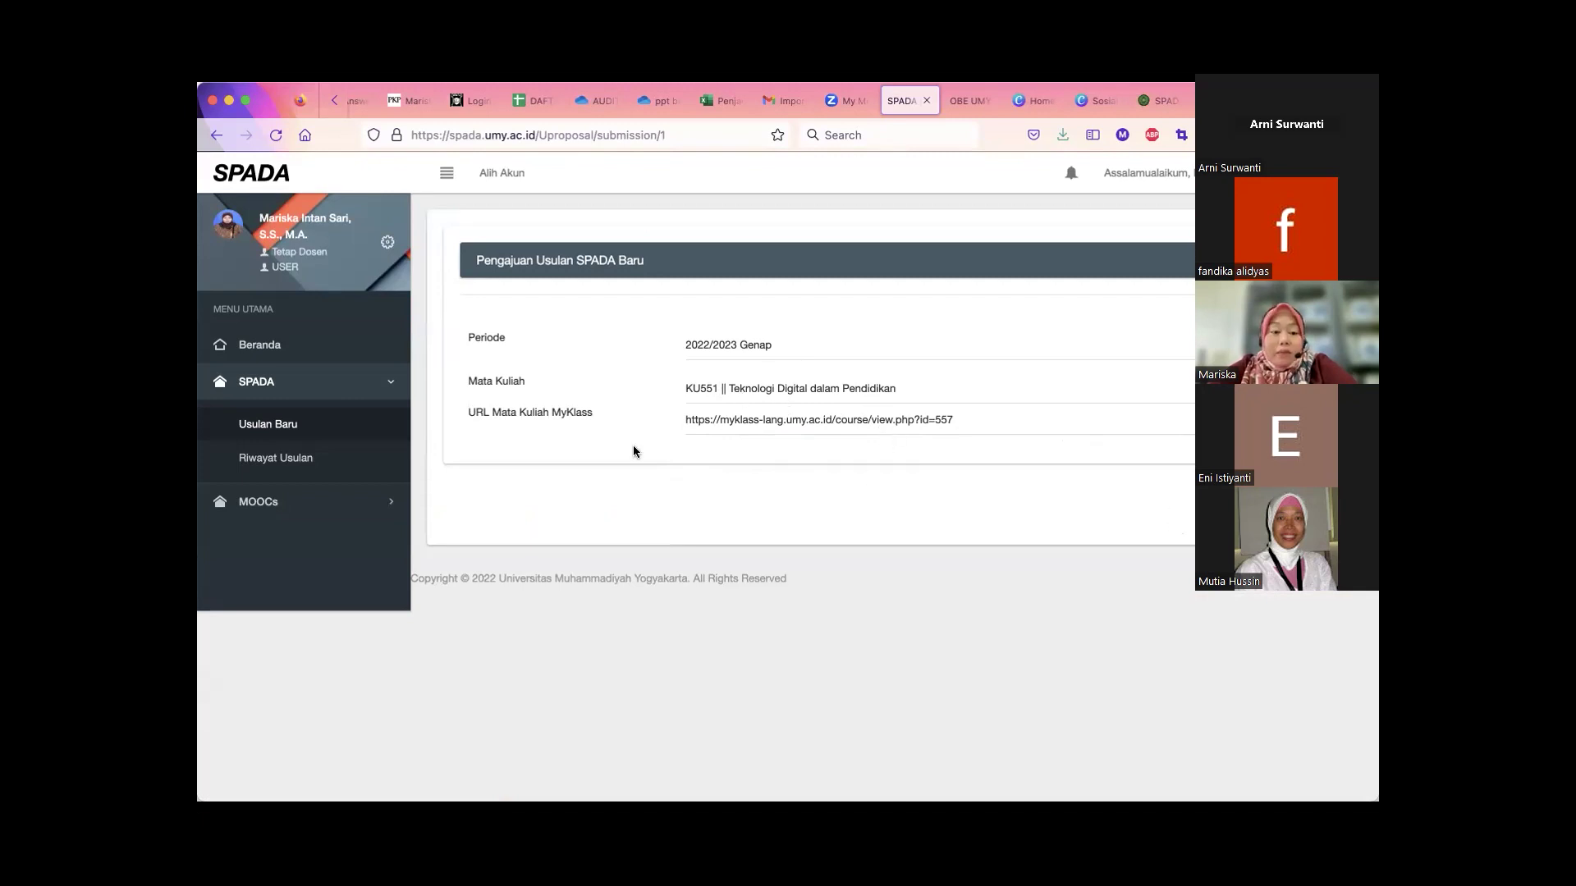
# - Return to the Usulan Baru page and open the existing KU117 || Ilmu Linguistik proposal for editing
pyautogui.click(273, 428)
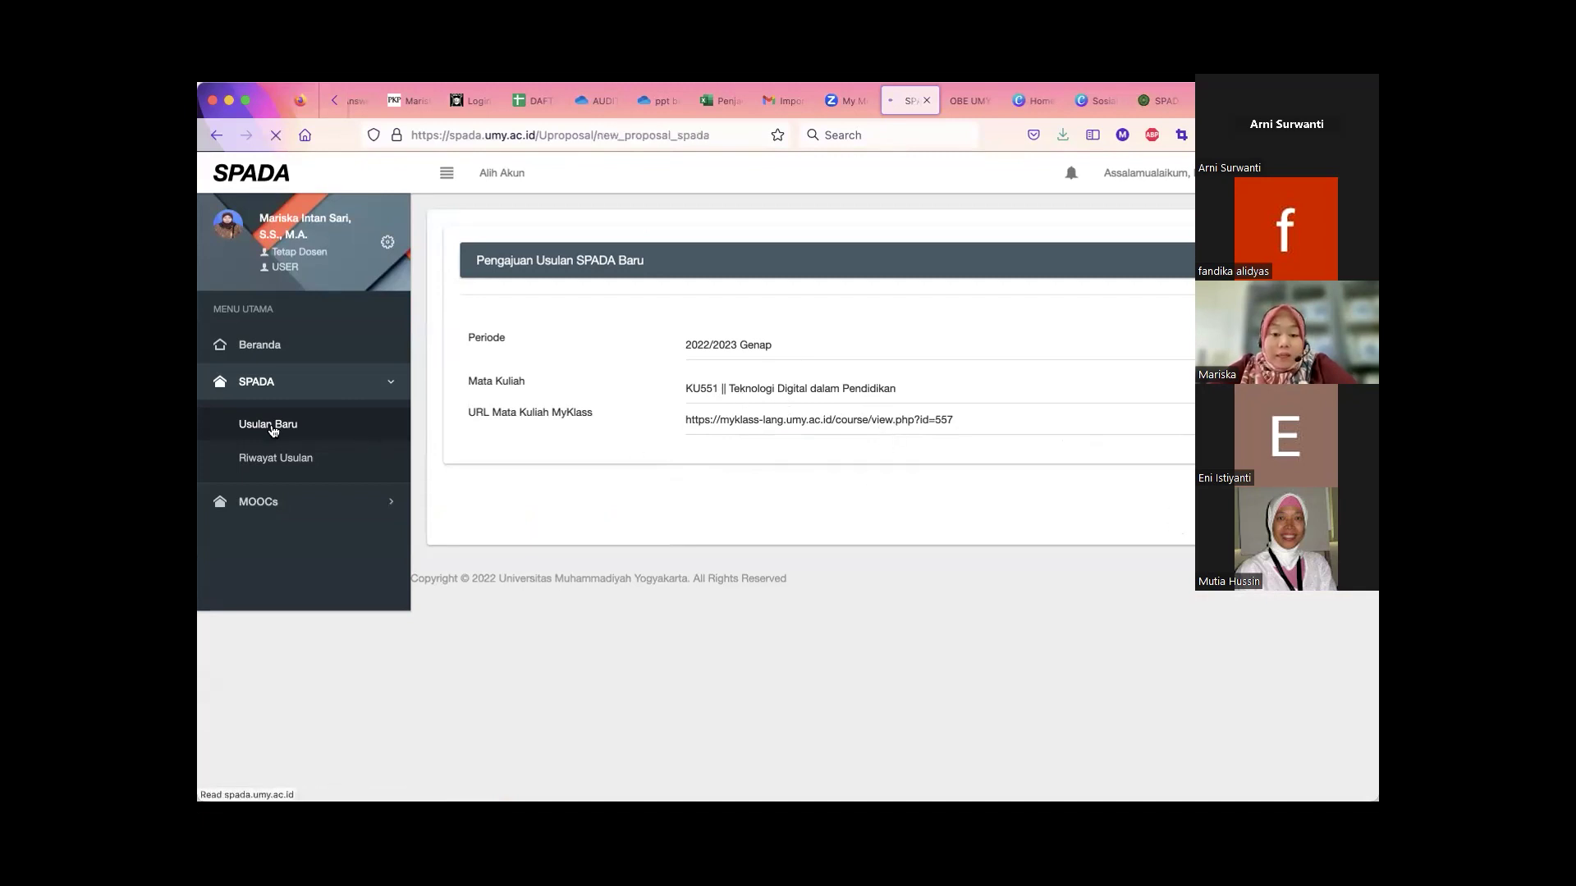
pyautogui.scroll(-1, 828, 517)
pyautogui.scroll(-2, 829, 517)
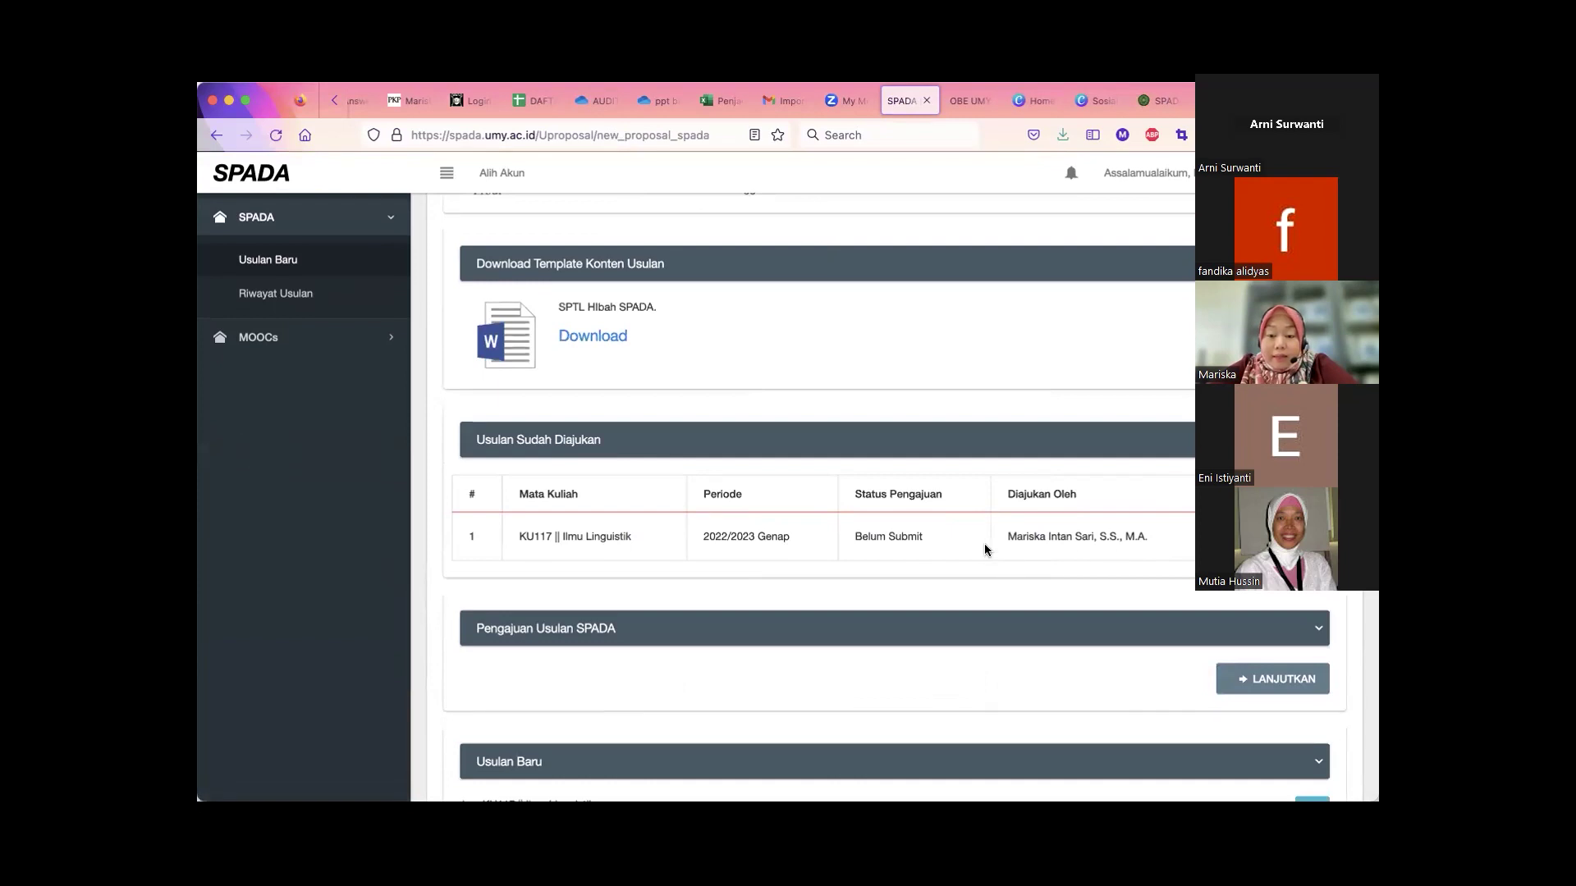
pyautogui.scroll(-5, 984, 549)
pyautogui.scroll(-2, 983, 544)
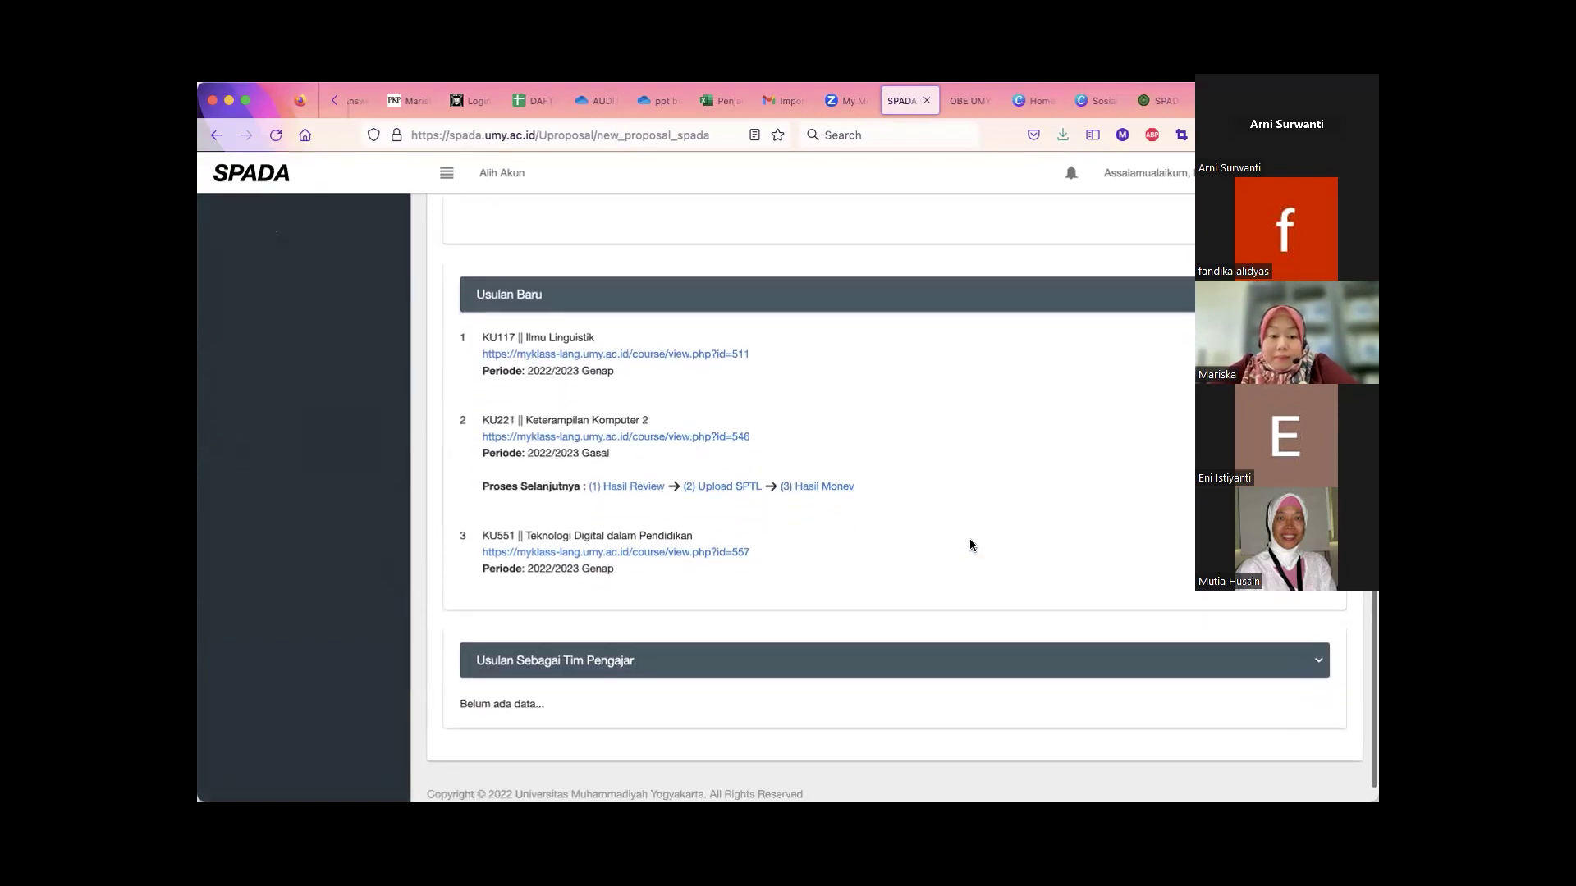
pyautogui.click(1297, 353)
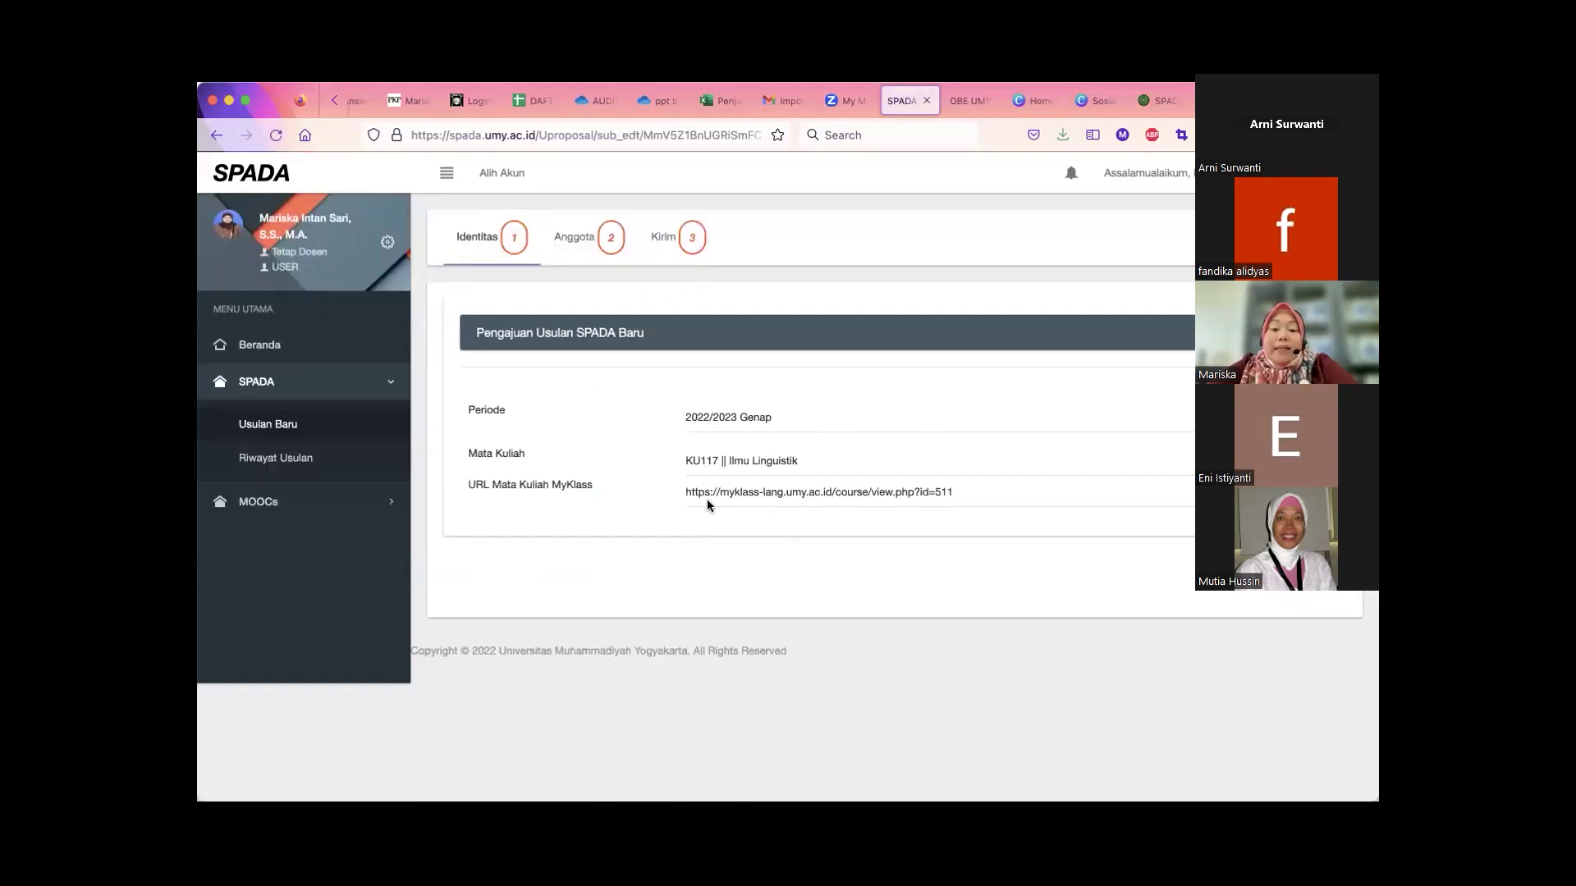
# - Save the proposal's Identitas stage and examine the course lecturers and Anggota Pengajar section of the Anggota stage
pyautogui.click(1280, 574)
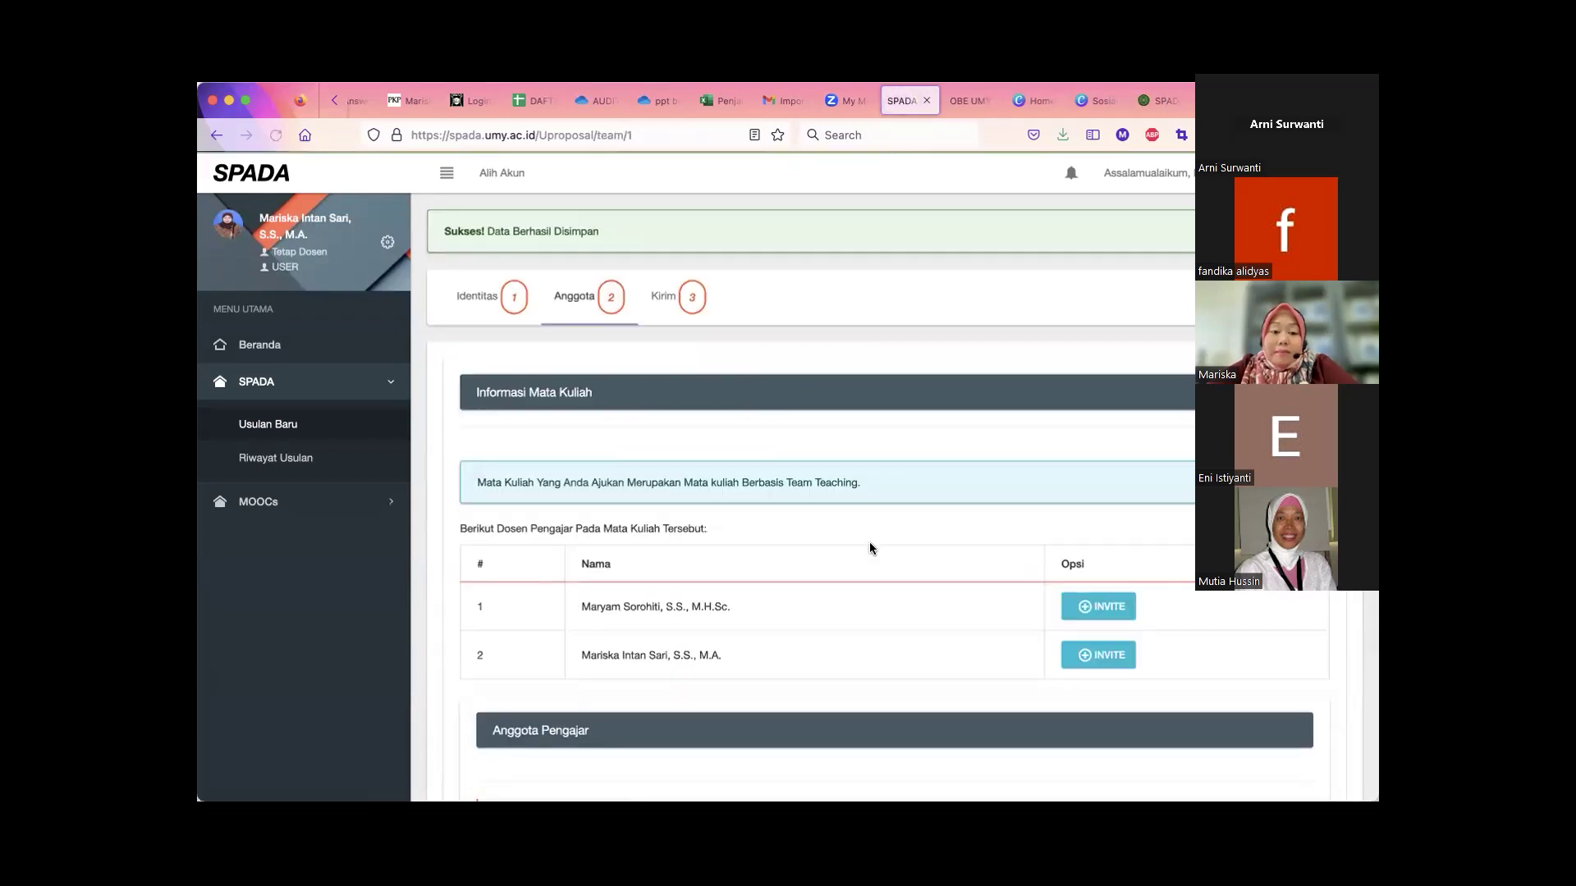
pyautogui.scroll(-2, 869, 541)
pyautogui.scroll(1, 627, 305)
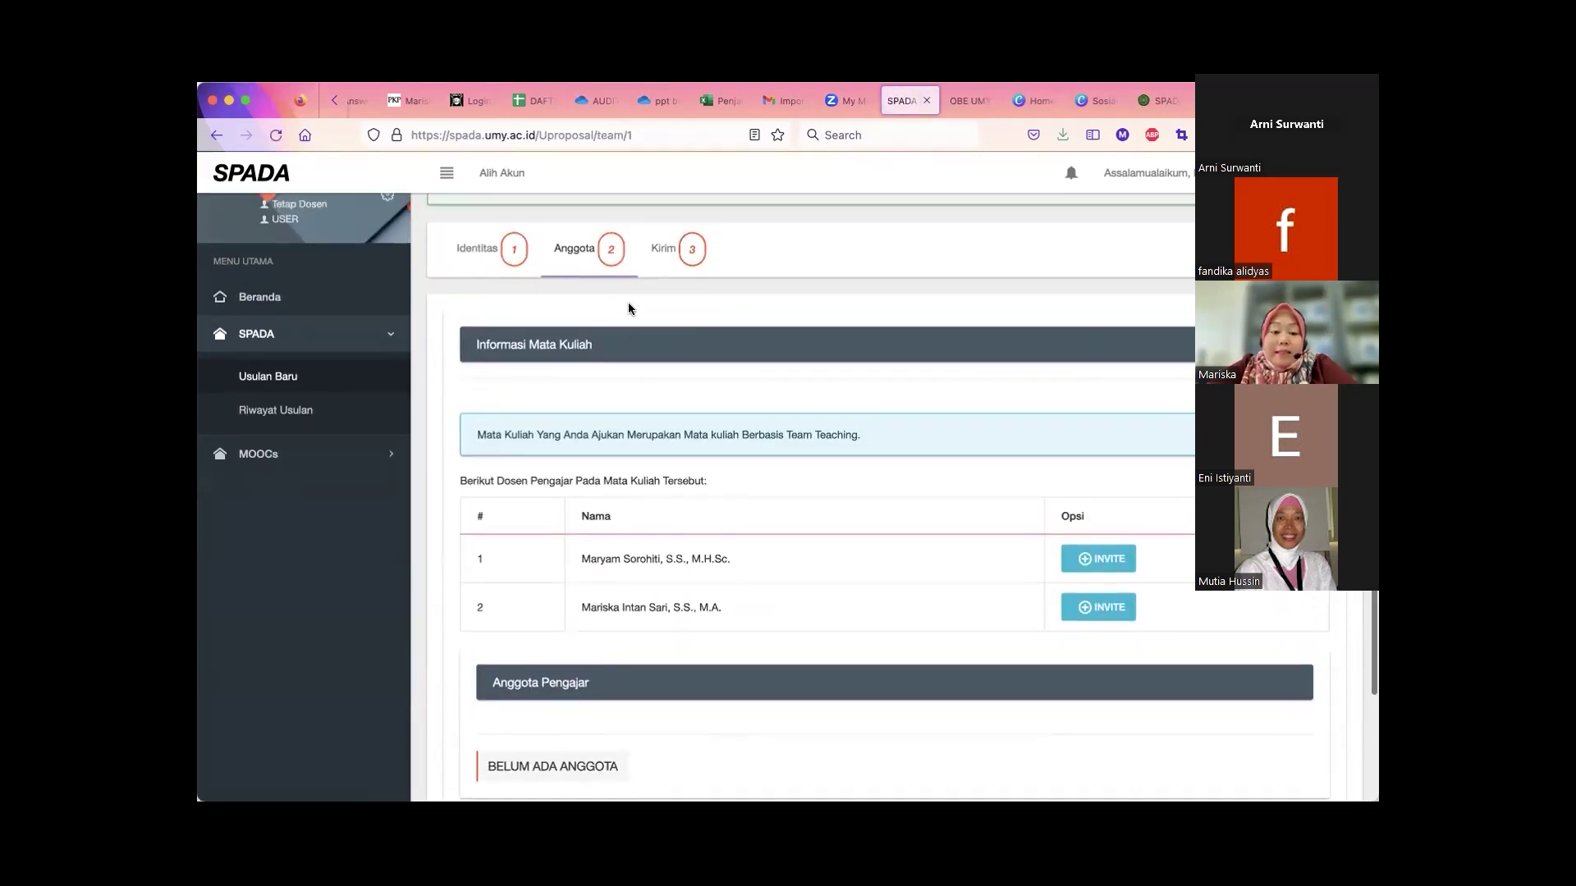
pyautogui.scroll(1, 628, 308)
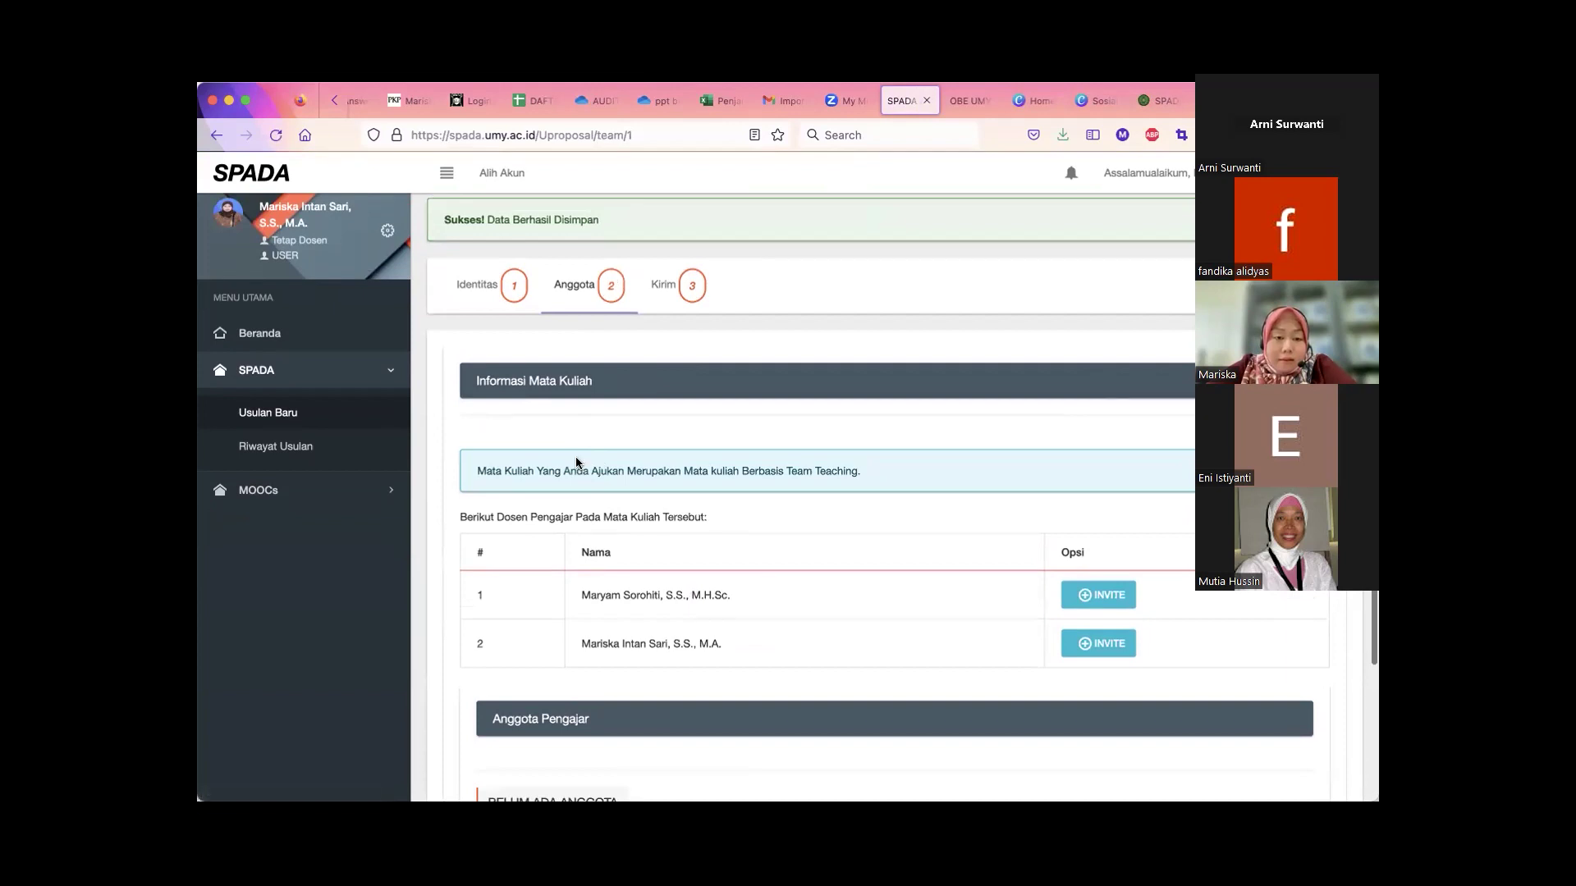
pyautogui.scroll(-4, 643, 626)
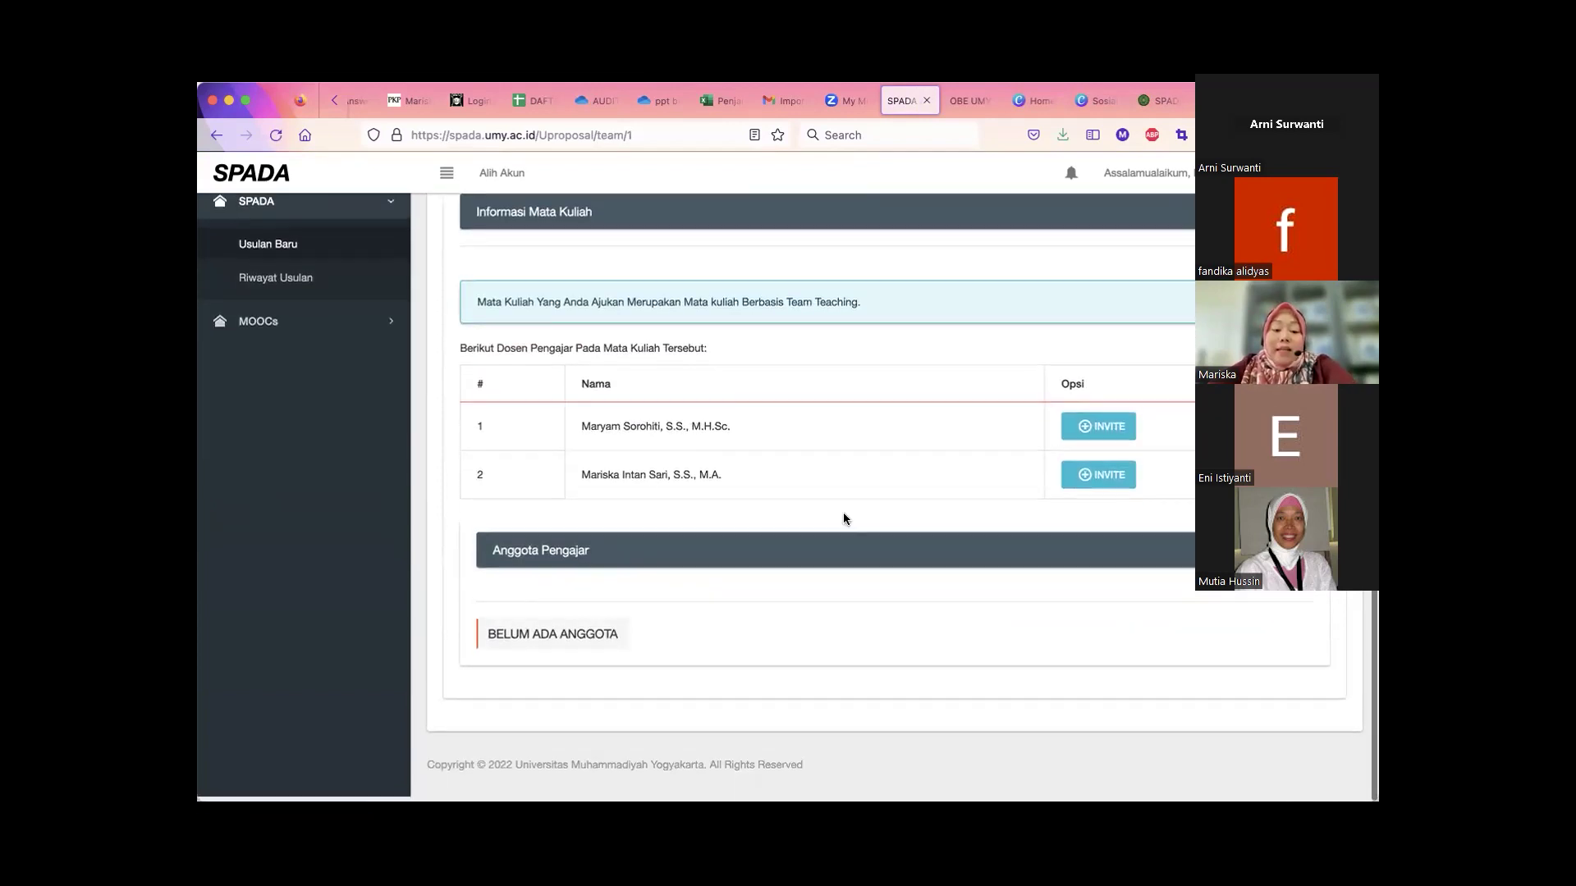
# - Invite the first lecturer in the course's lecturer list as an Anggota Pengajar of the proposal and confirm the invitation
pyautogui.scroll(2, 691, 437)
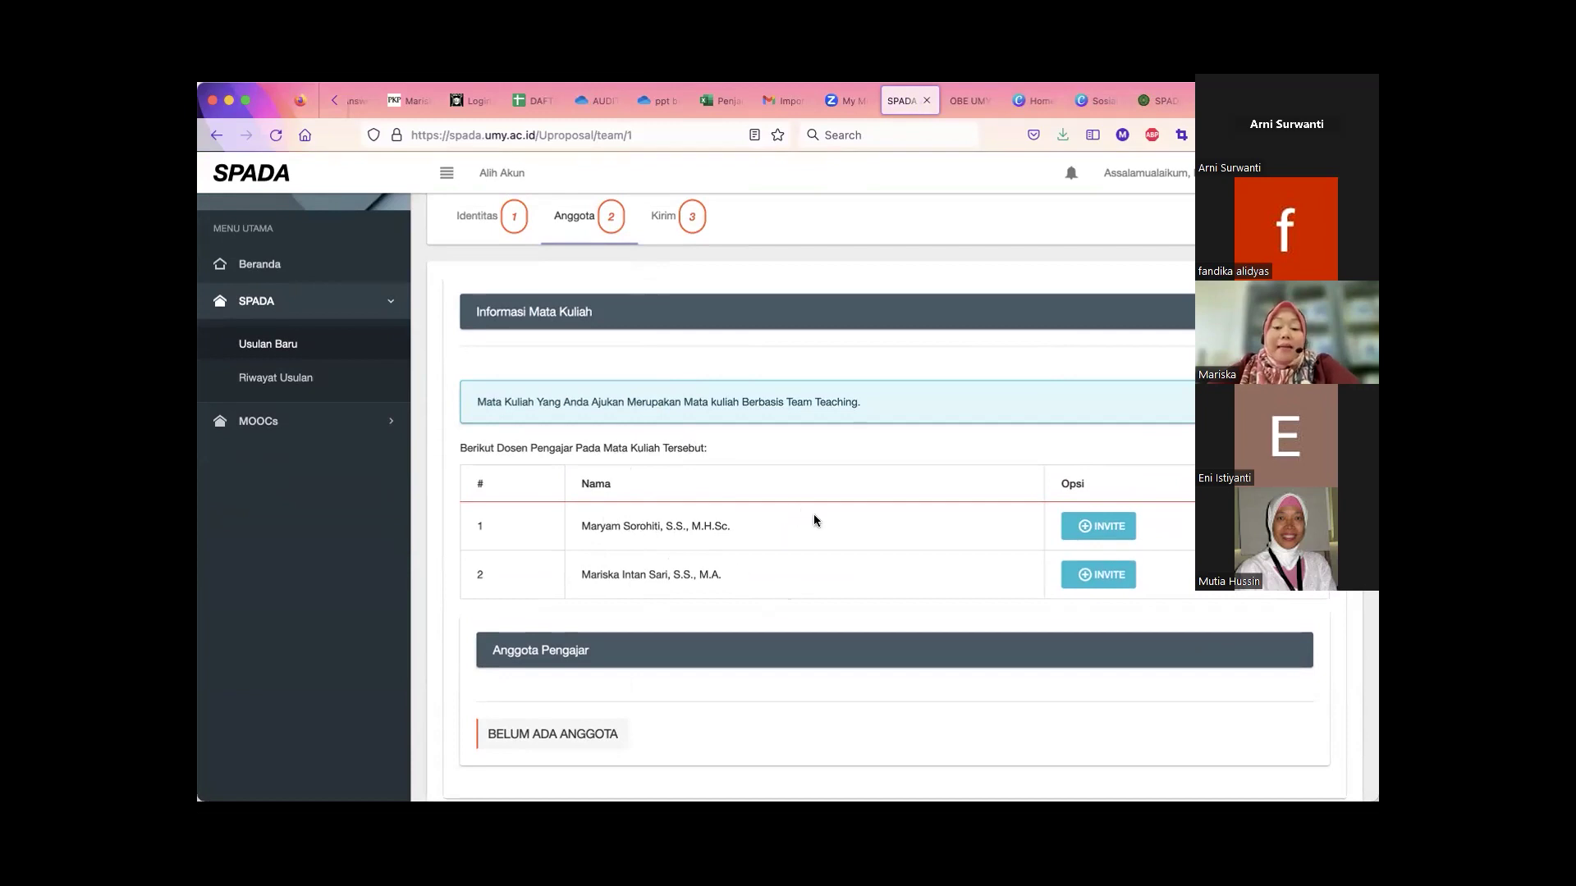
pyautogui.scroll(-2, 1099, 533)
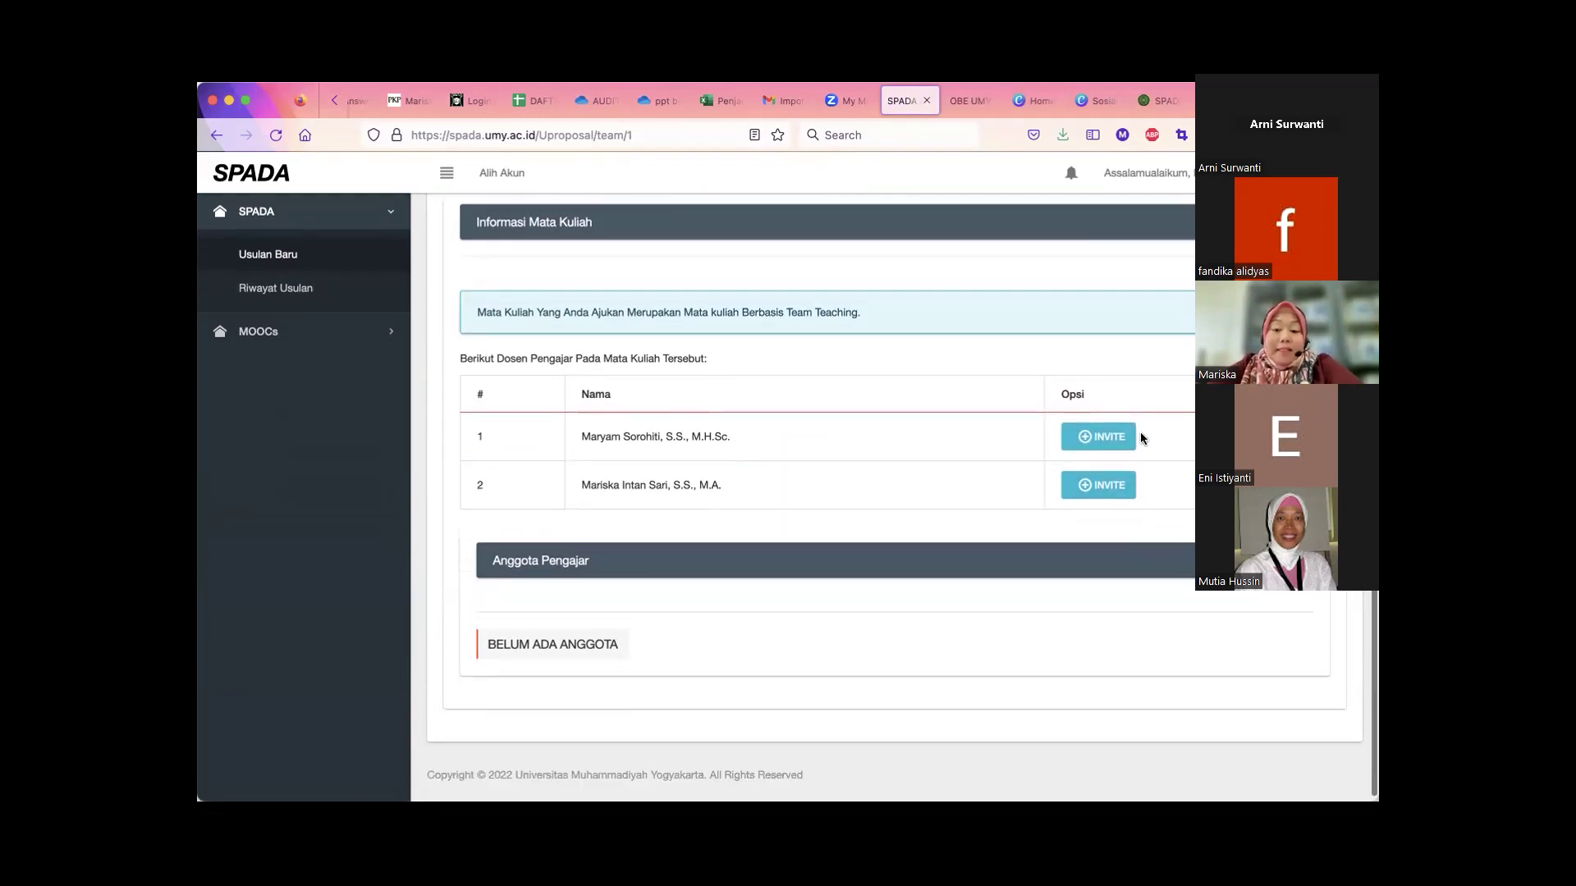
pyautogui.click(1114, 437)
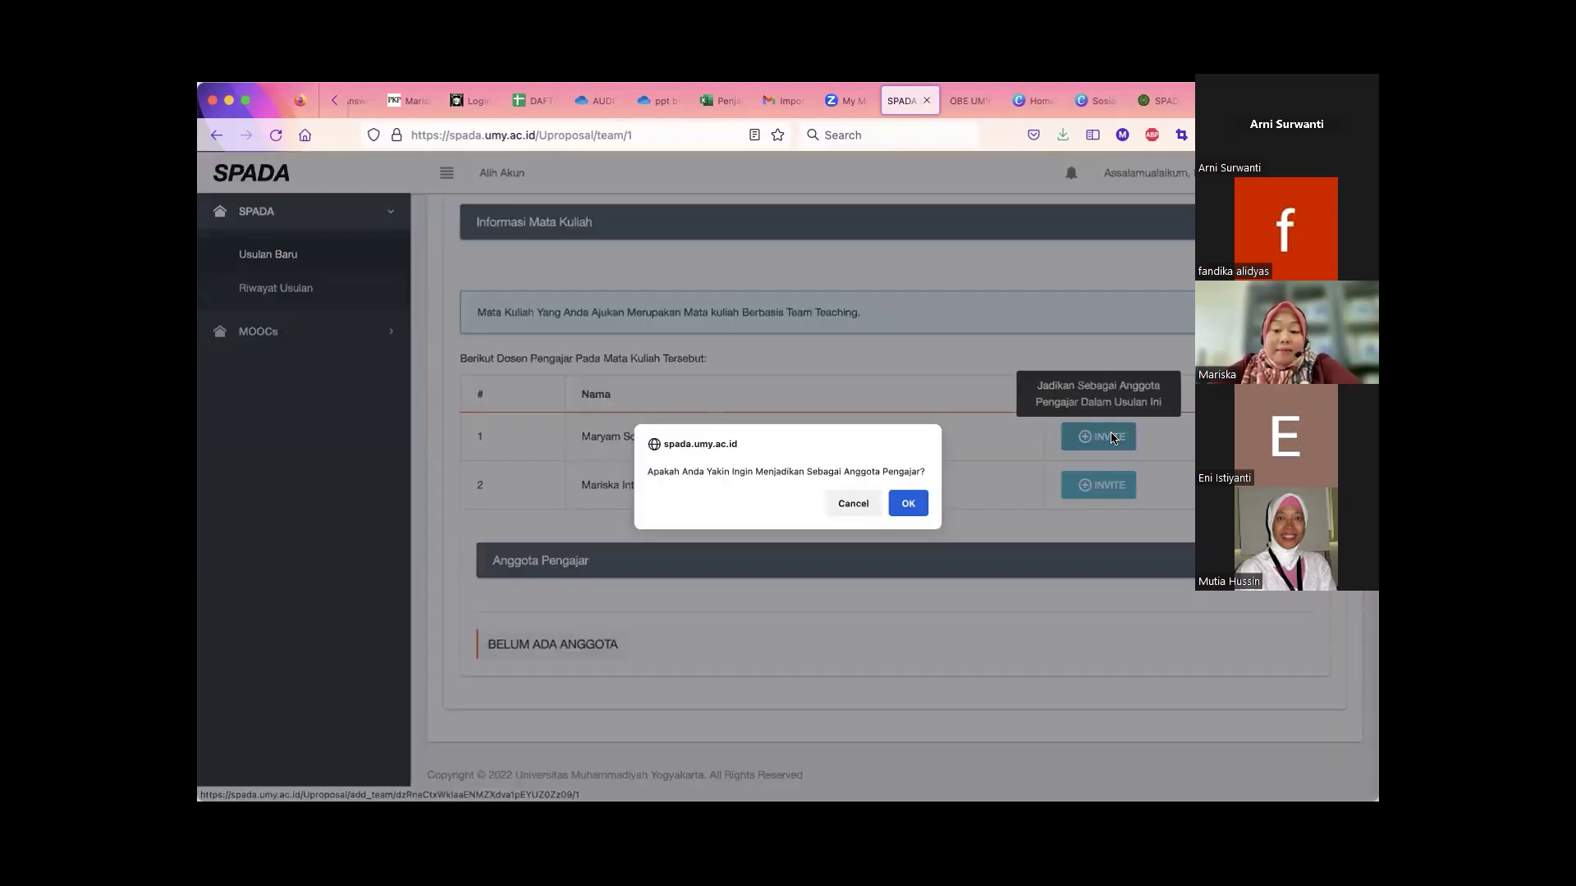
pyautogui.click(908, 503)
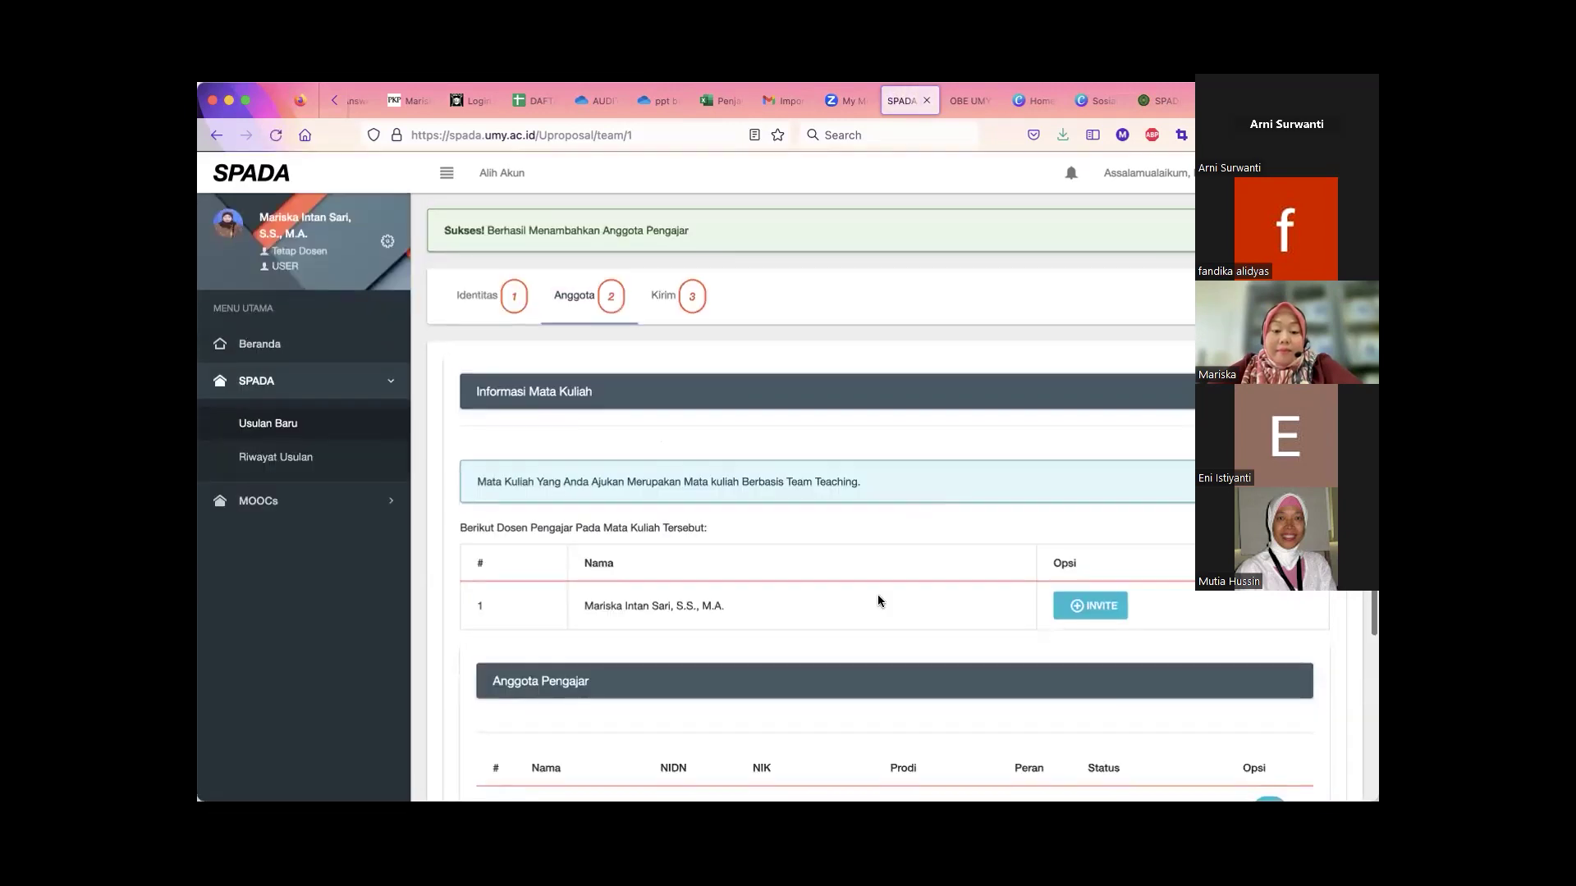
pyautogui.scroll(-5, 878, 594)
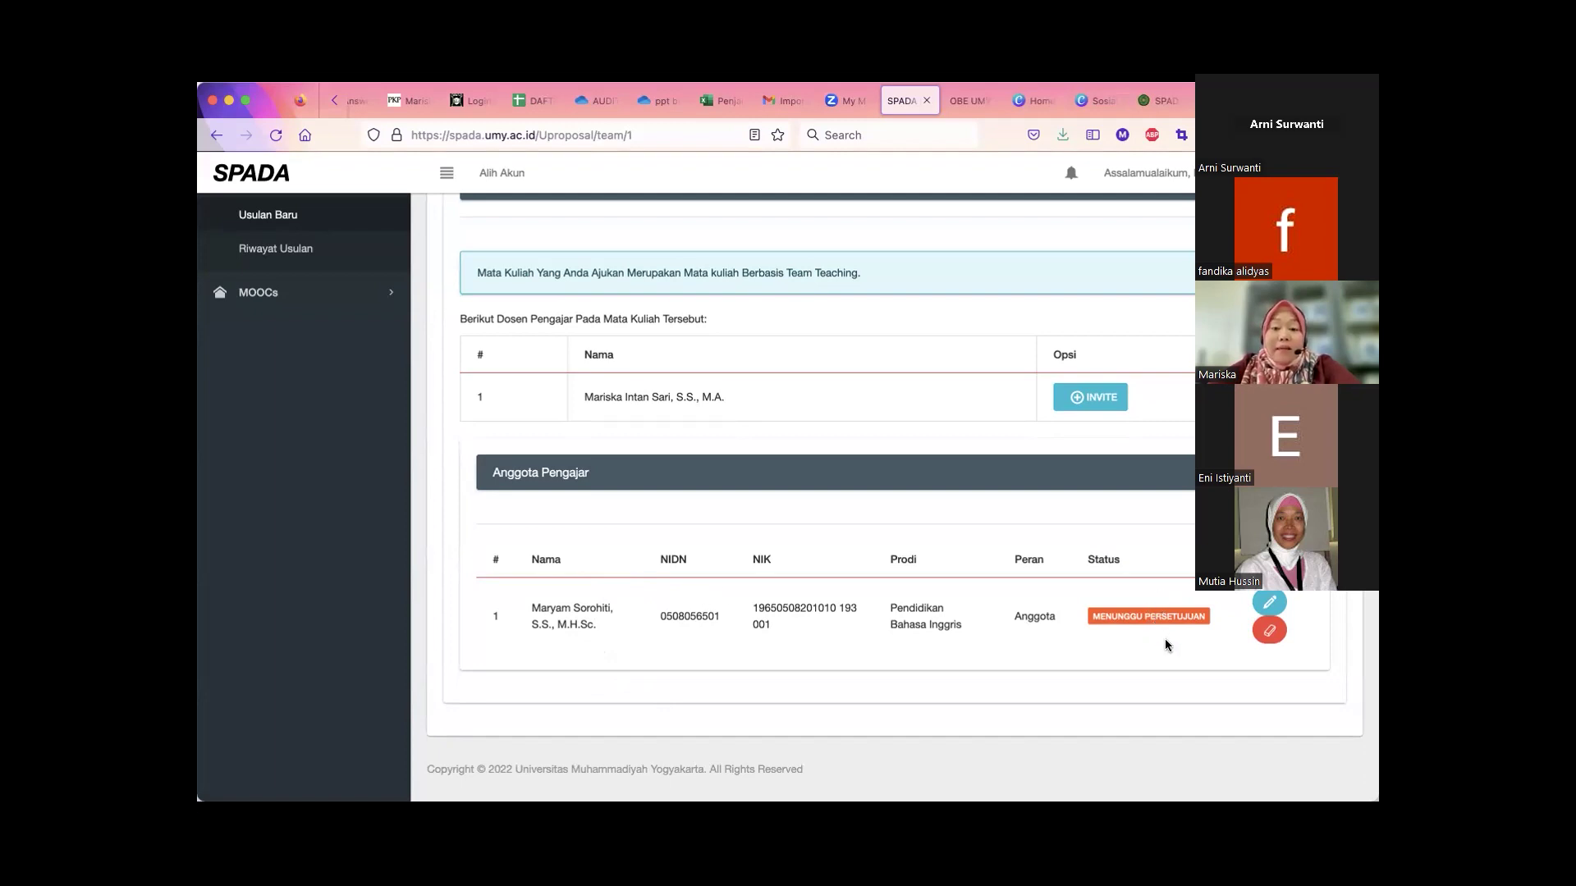
# - Review the invited lecturer's entry in the Anggota Pengajar table and check the Pemberitahuan notifications
pyautogui.scroll(1, 686, 508)
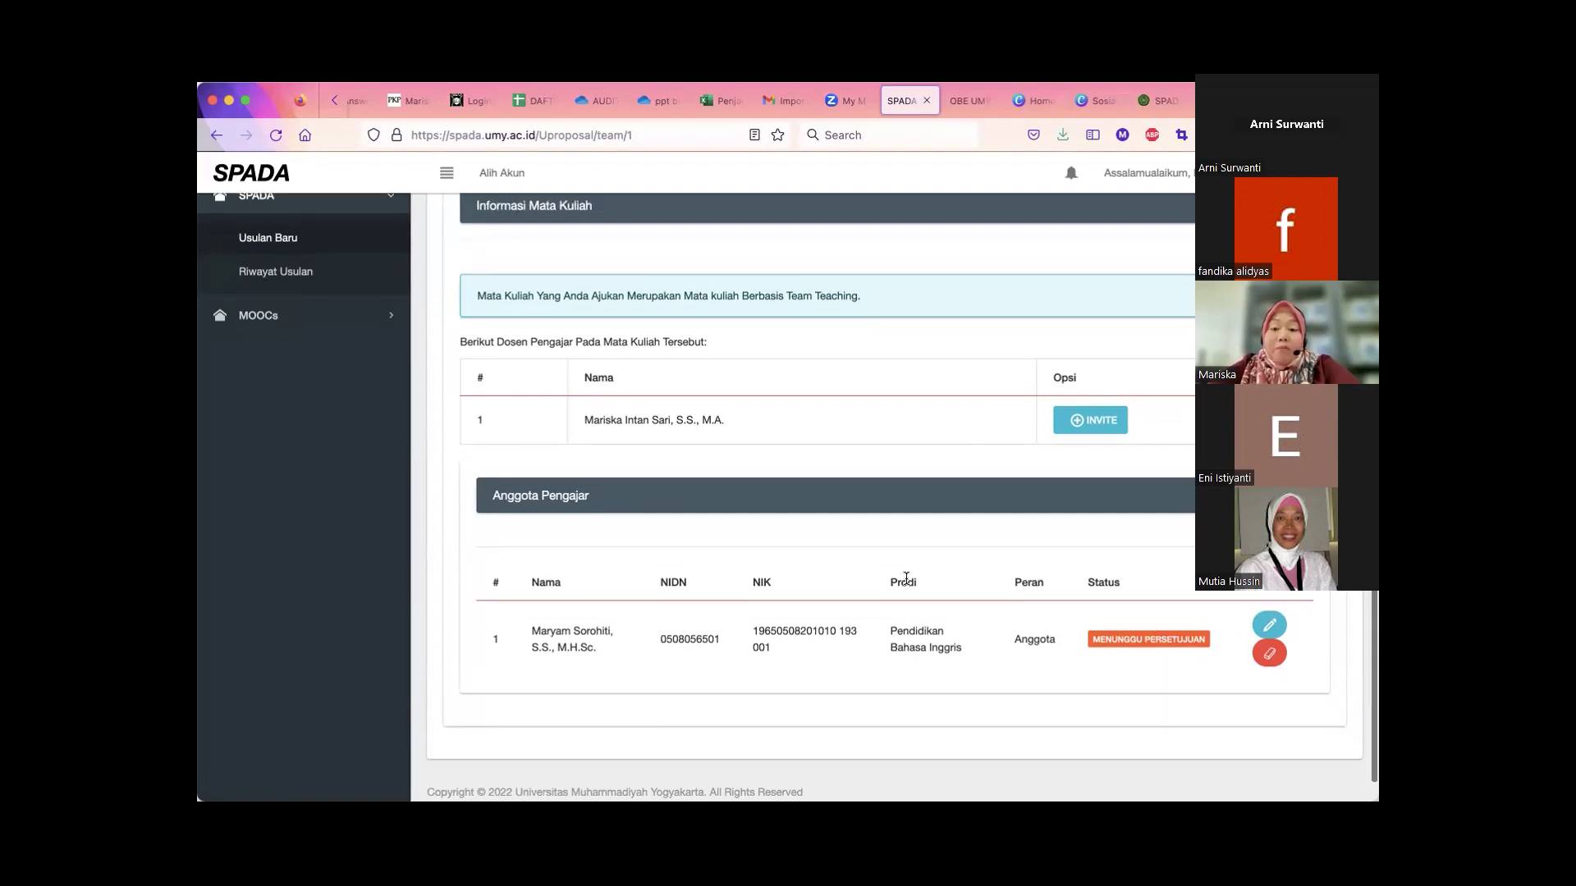
pyautogui.scroll(2, 686, 513)
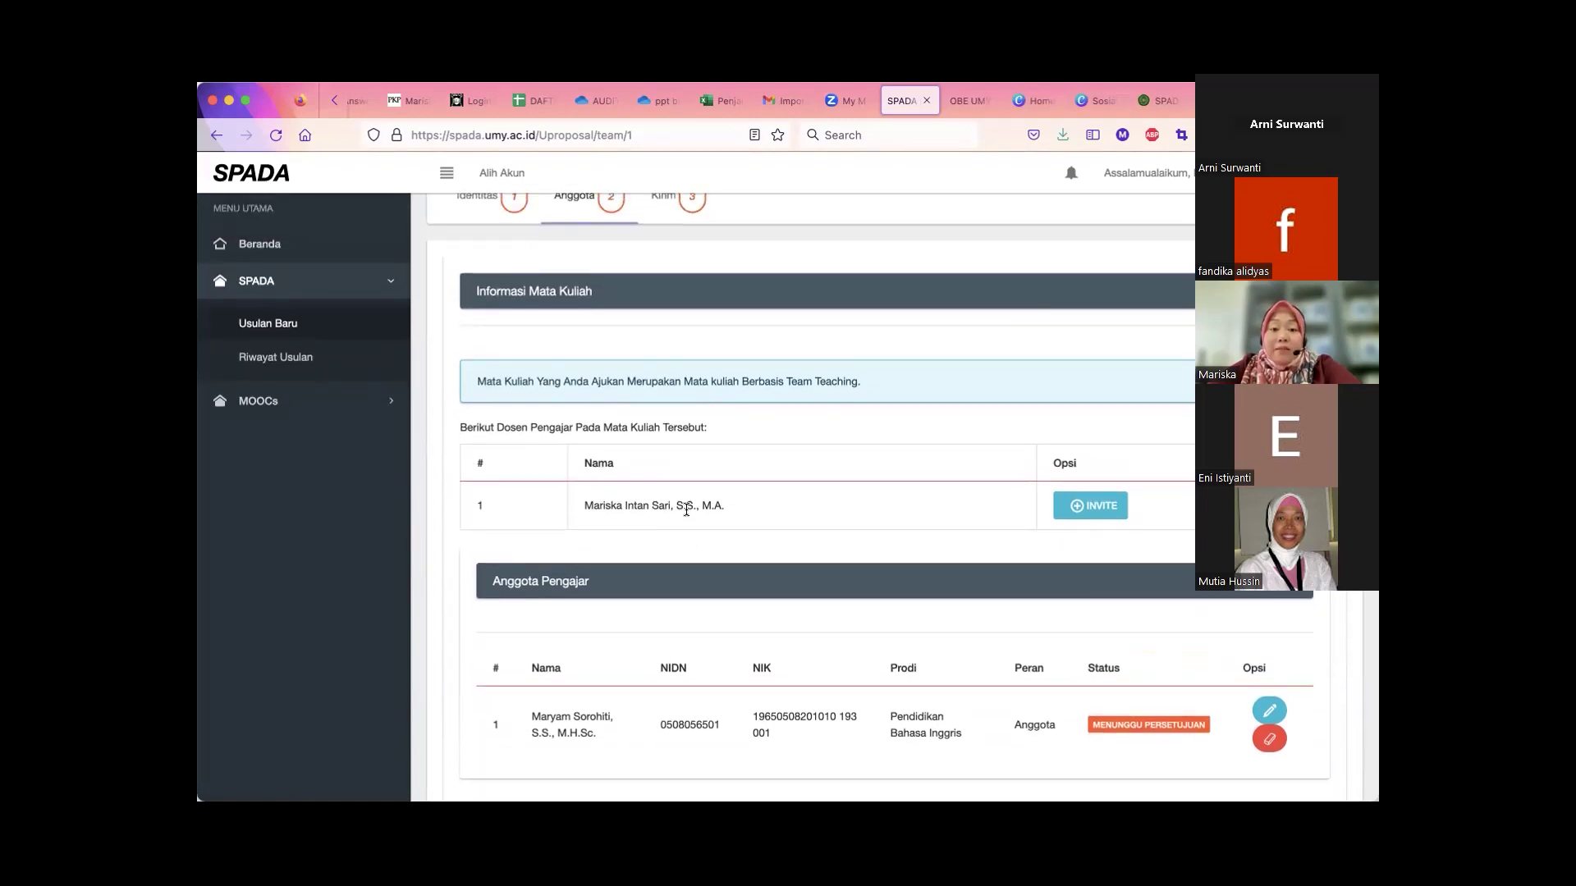
pyautogui.scroll(2, 668, 377)
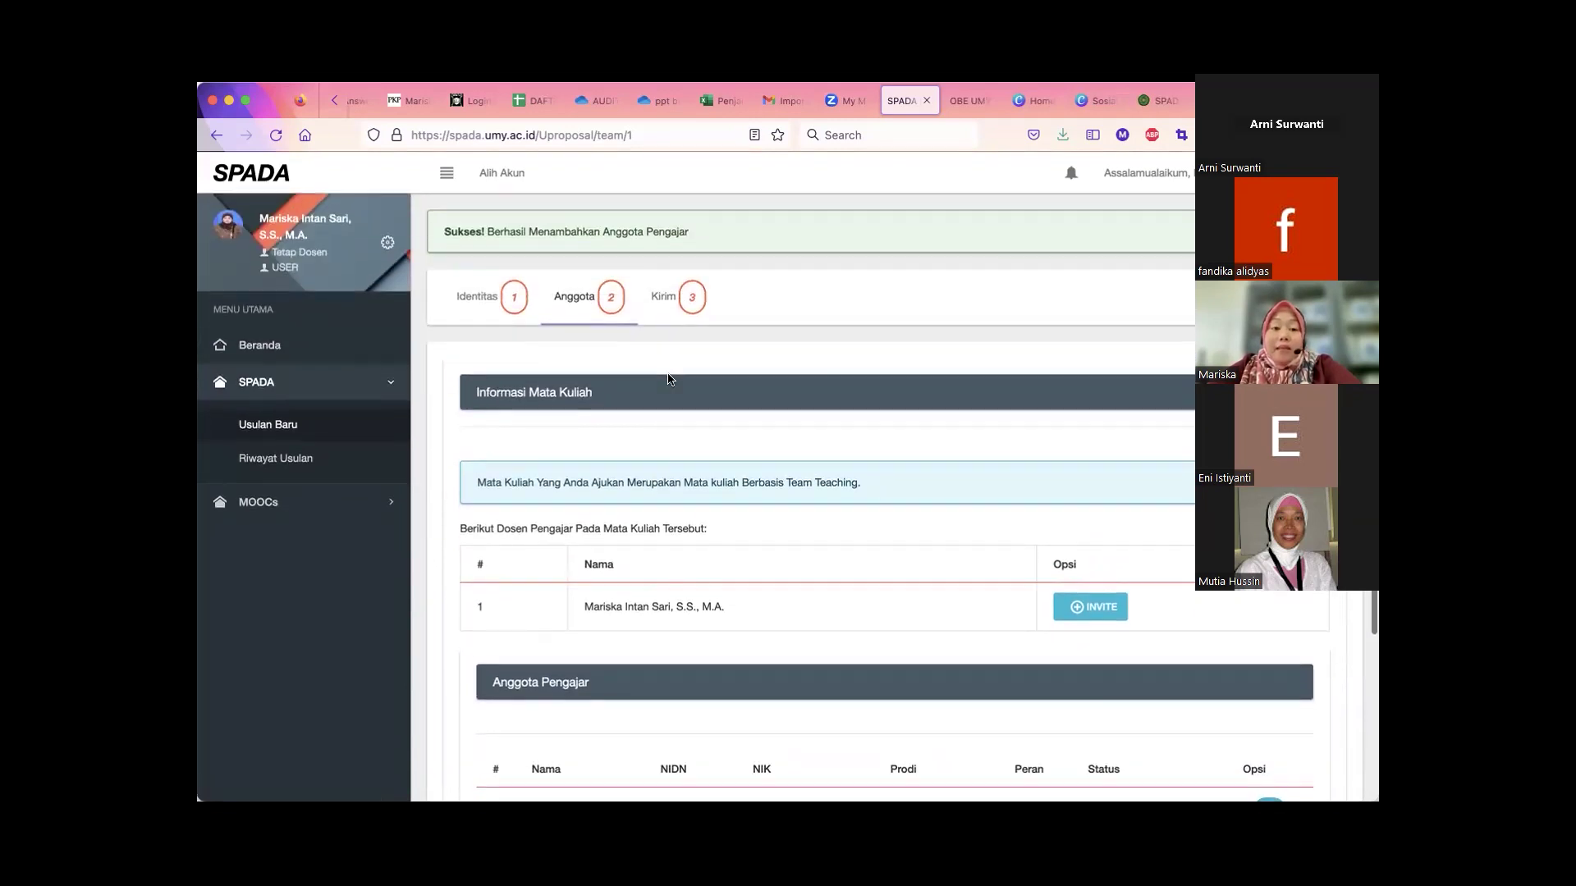
pyautogui.scroll(-2, 669, 378)
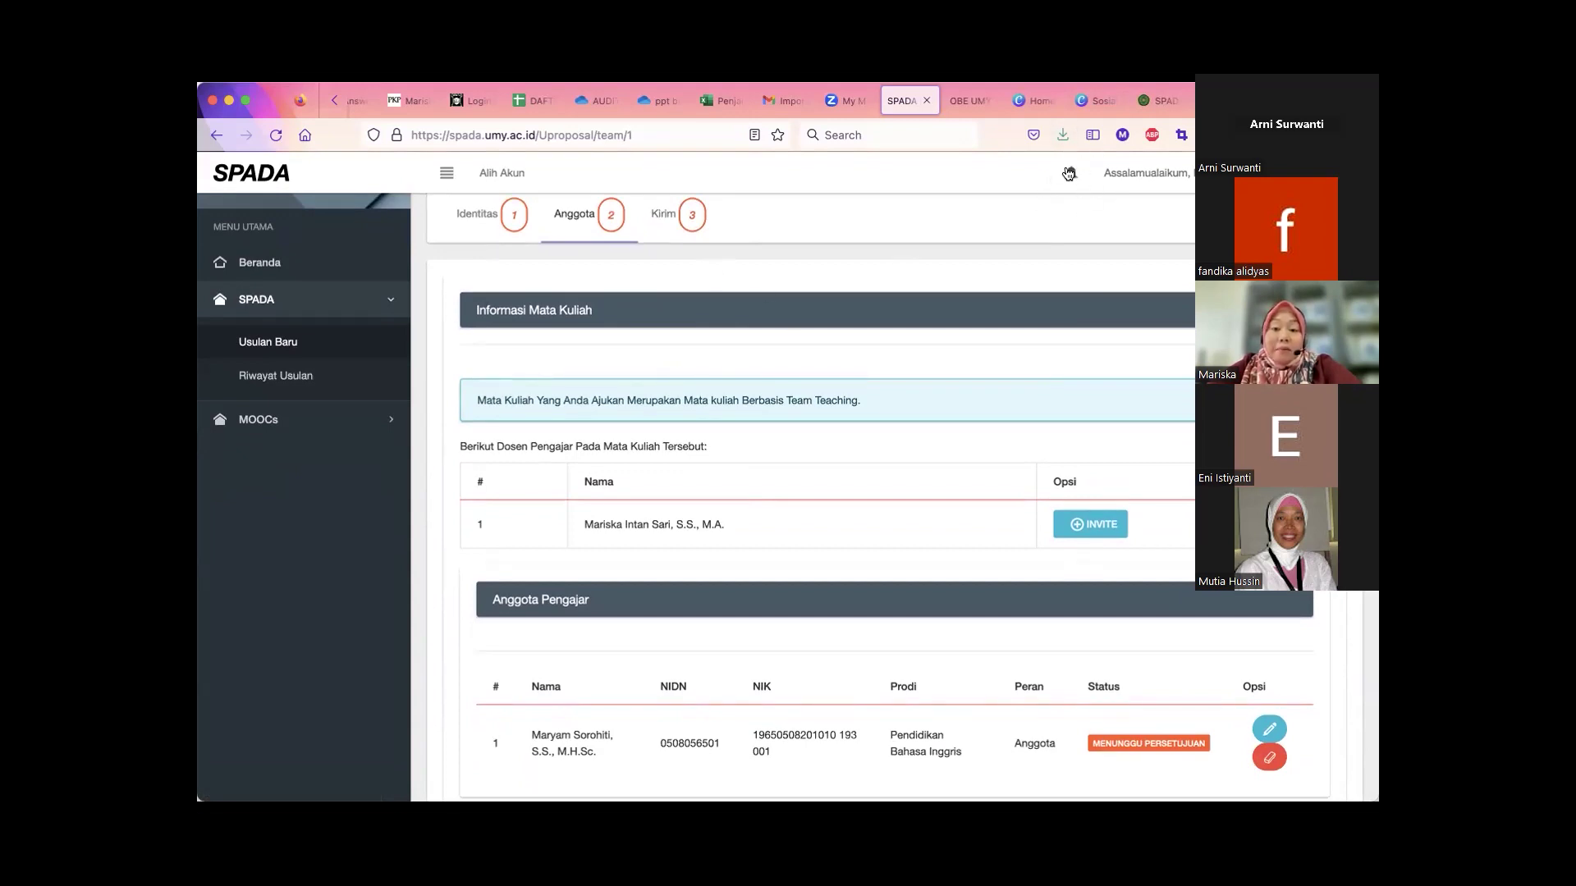
pyautogui.click(1070, 175)
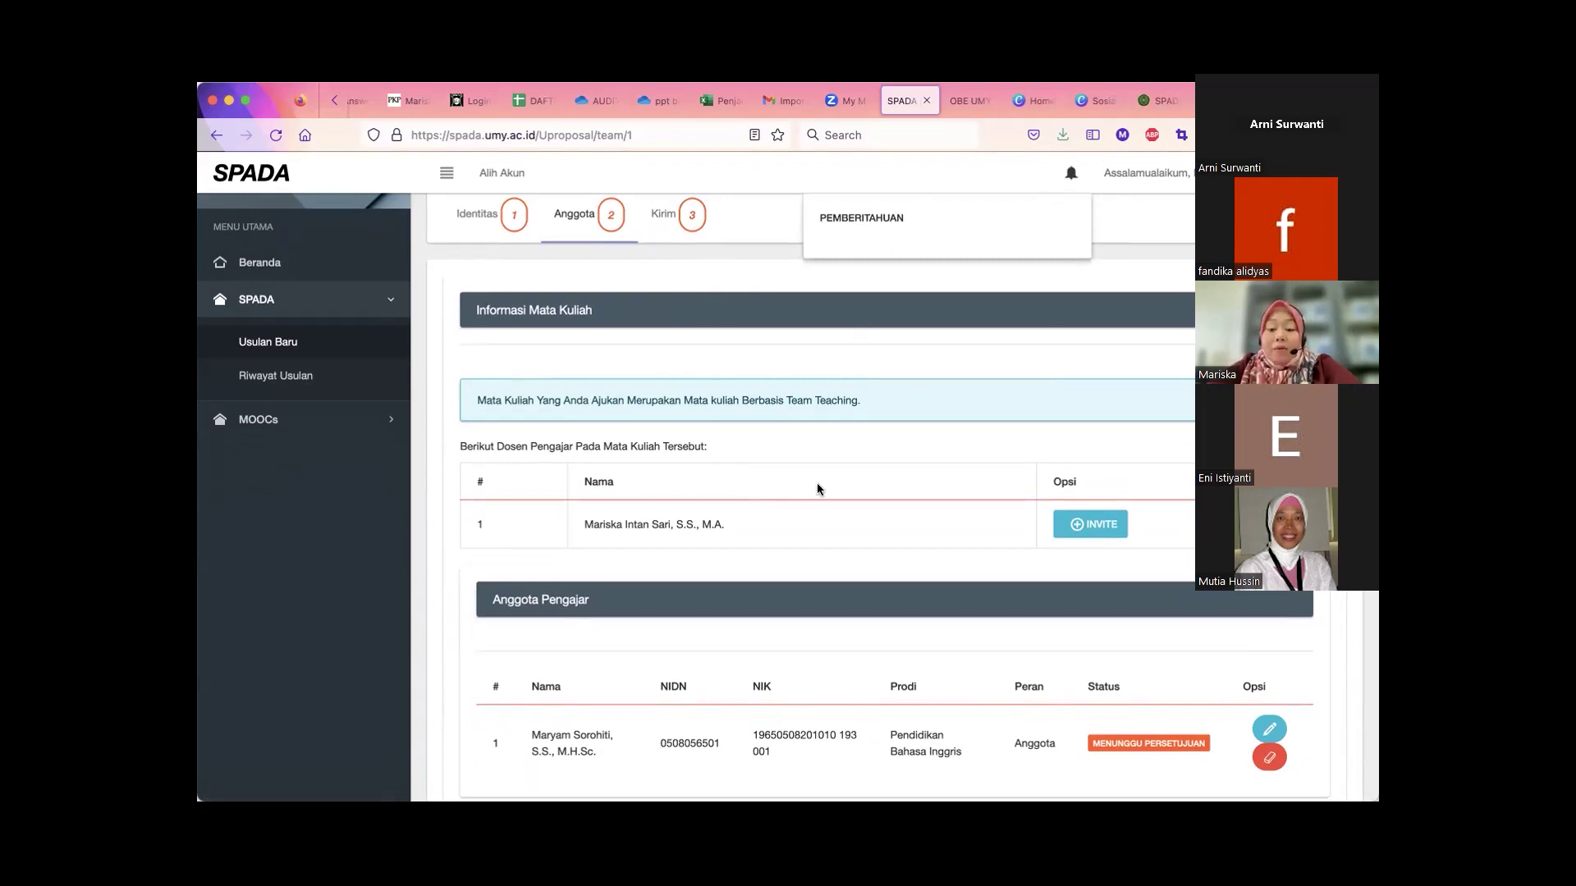
pyautogui.scroll(-3, 1002, 595)
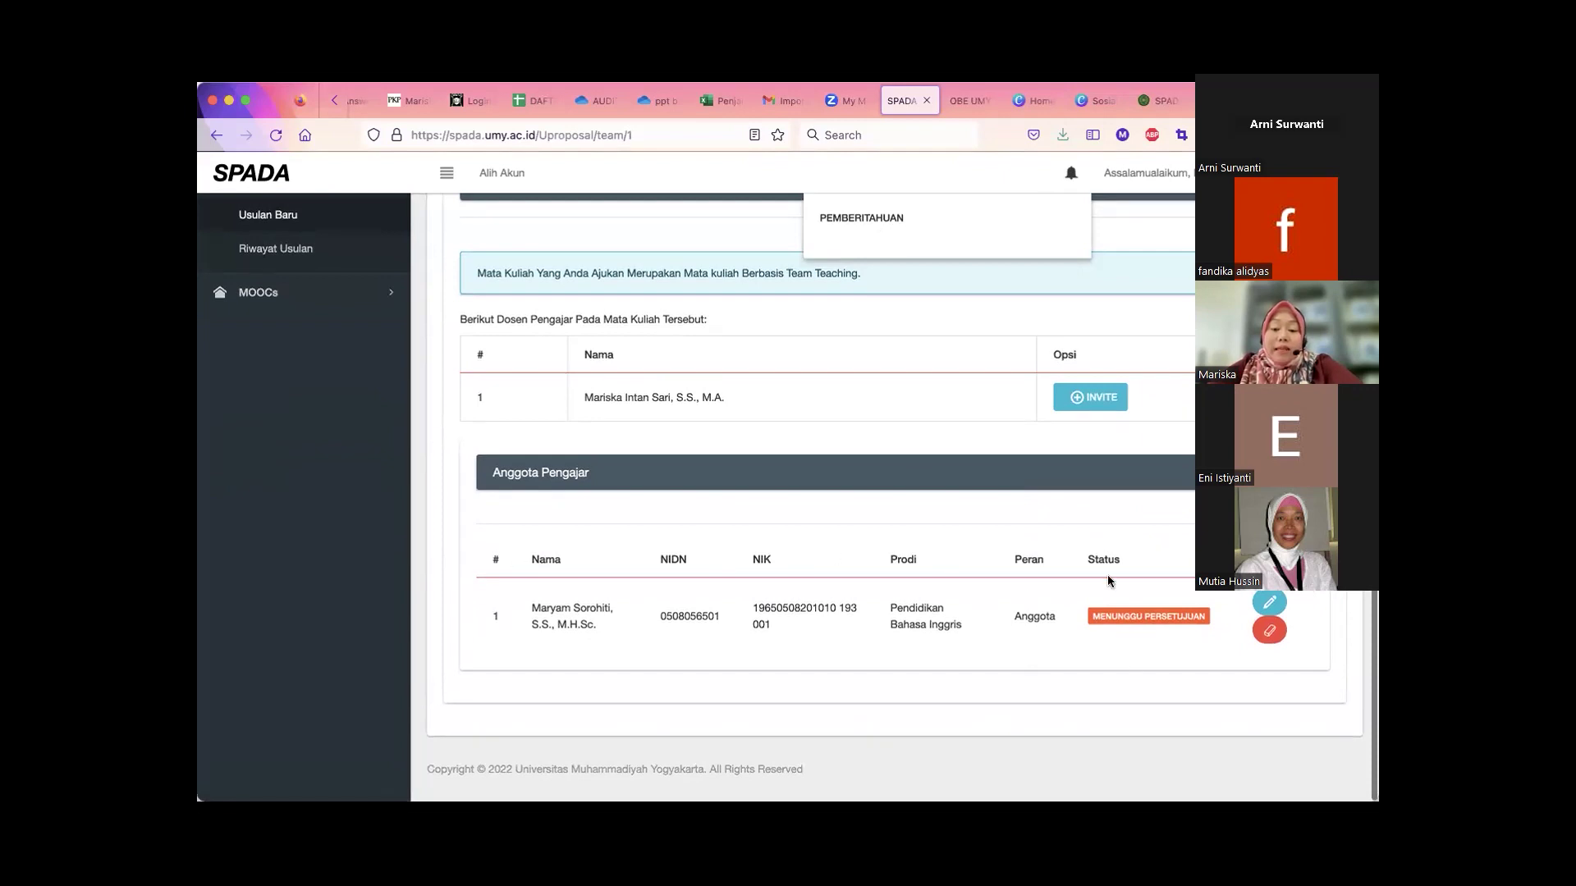
pyautogui.scroll(5, 1143, 604)
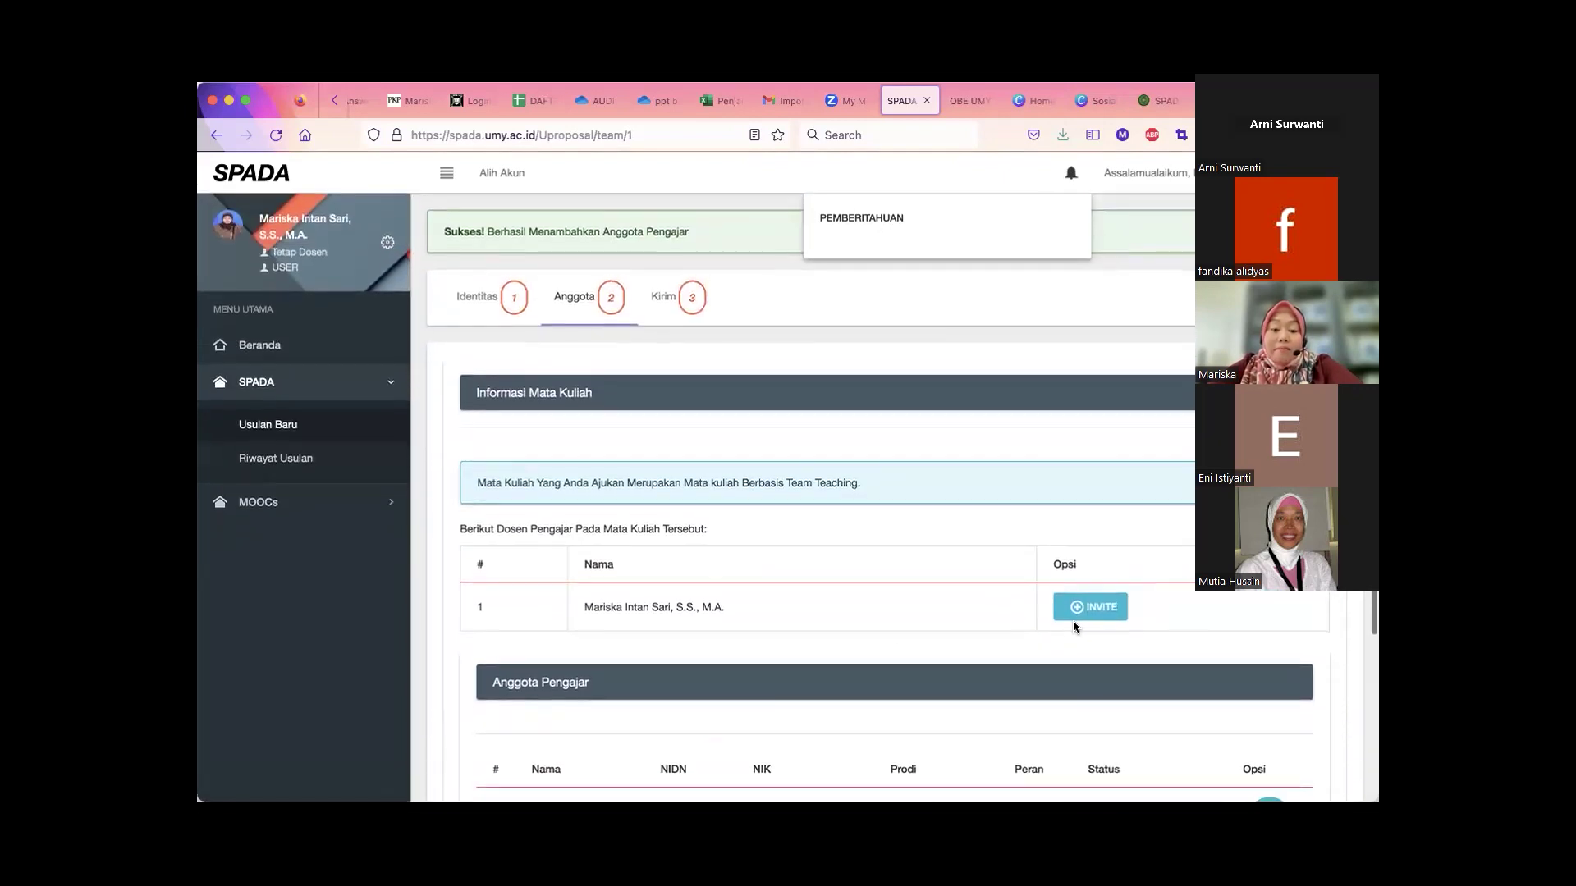
pyautogui.scroll(-5, 1071, 620)
pyautogui.scroll(5, 770, 446)
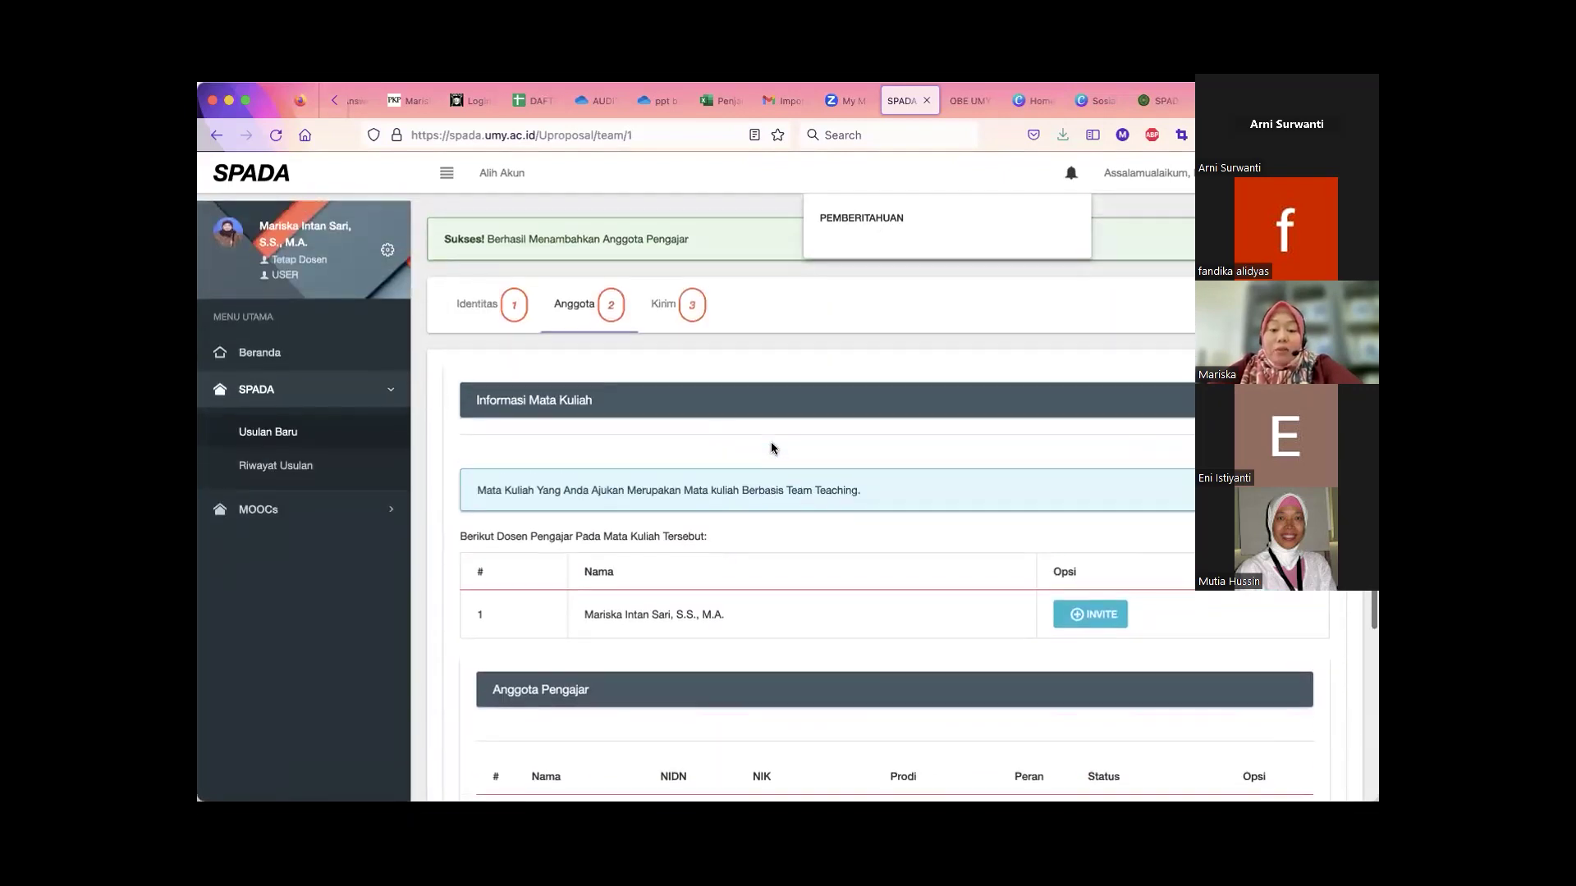
# - Open the proposal's Kirim stage and review its course and teaching team summary
pyautogui.click(681, 303)
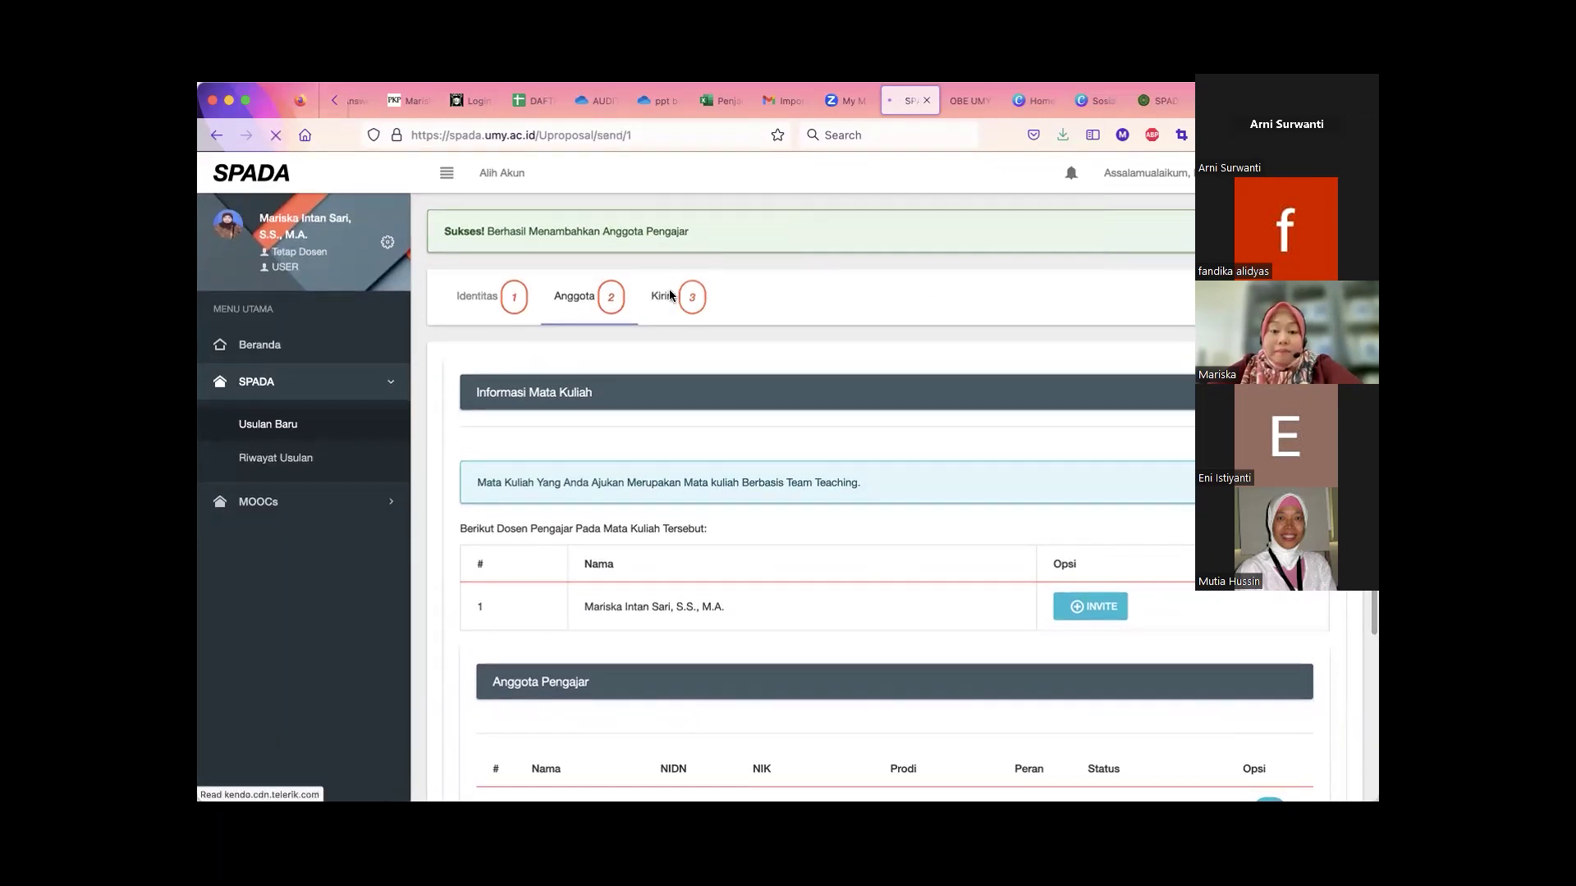
pyautogui.scroll(-2, 960, 450)
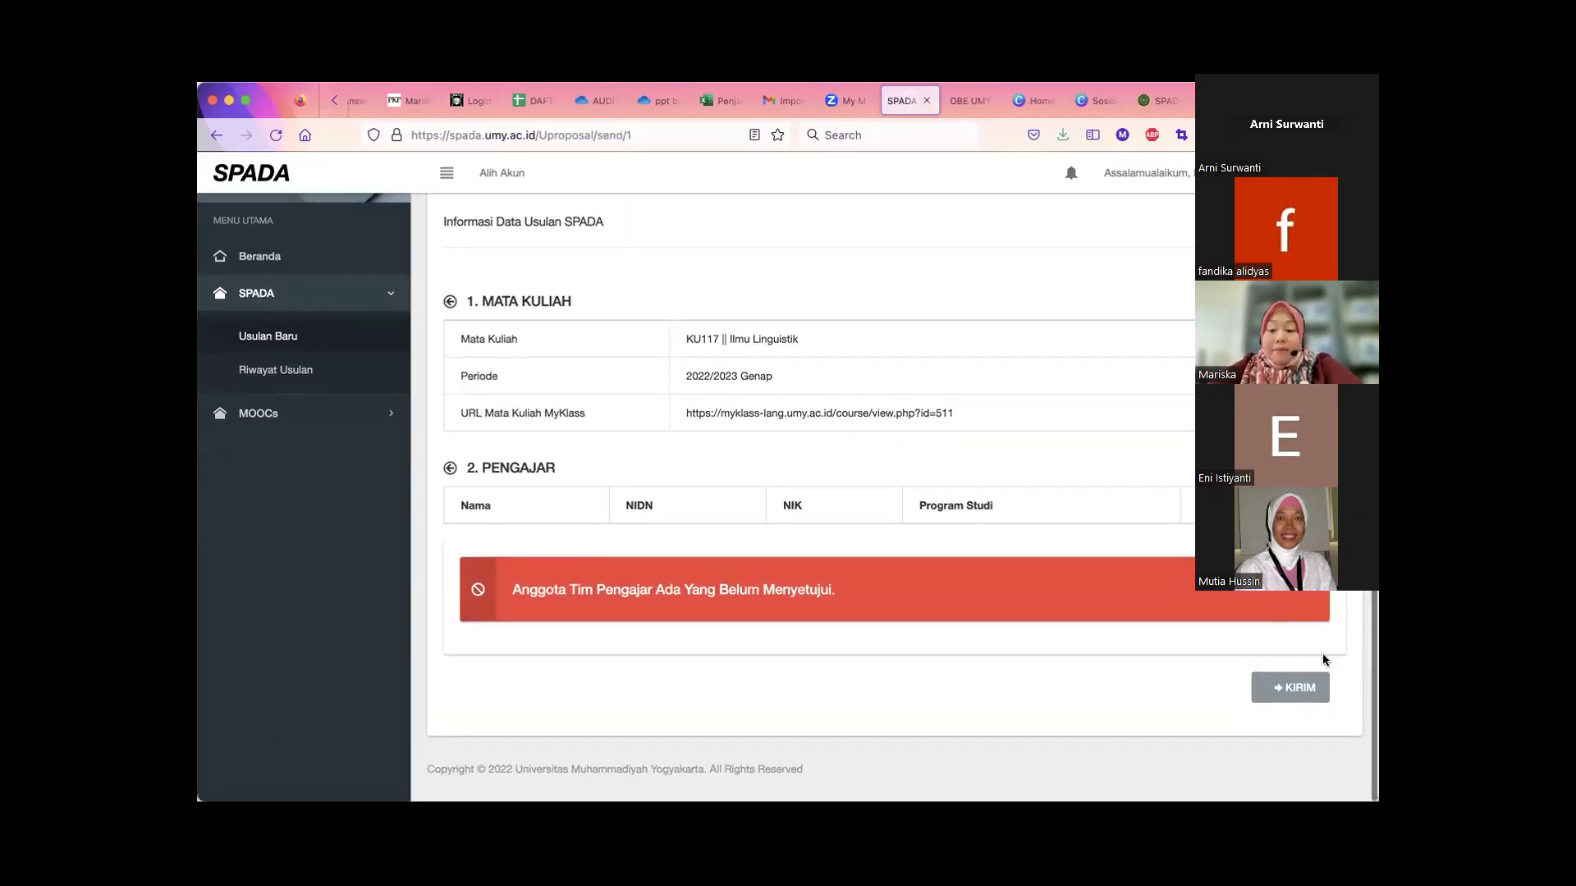
pyautogui.scroll(2, 618, 341)
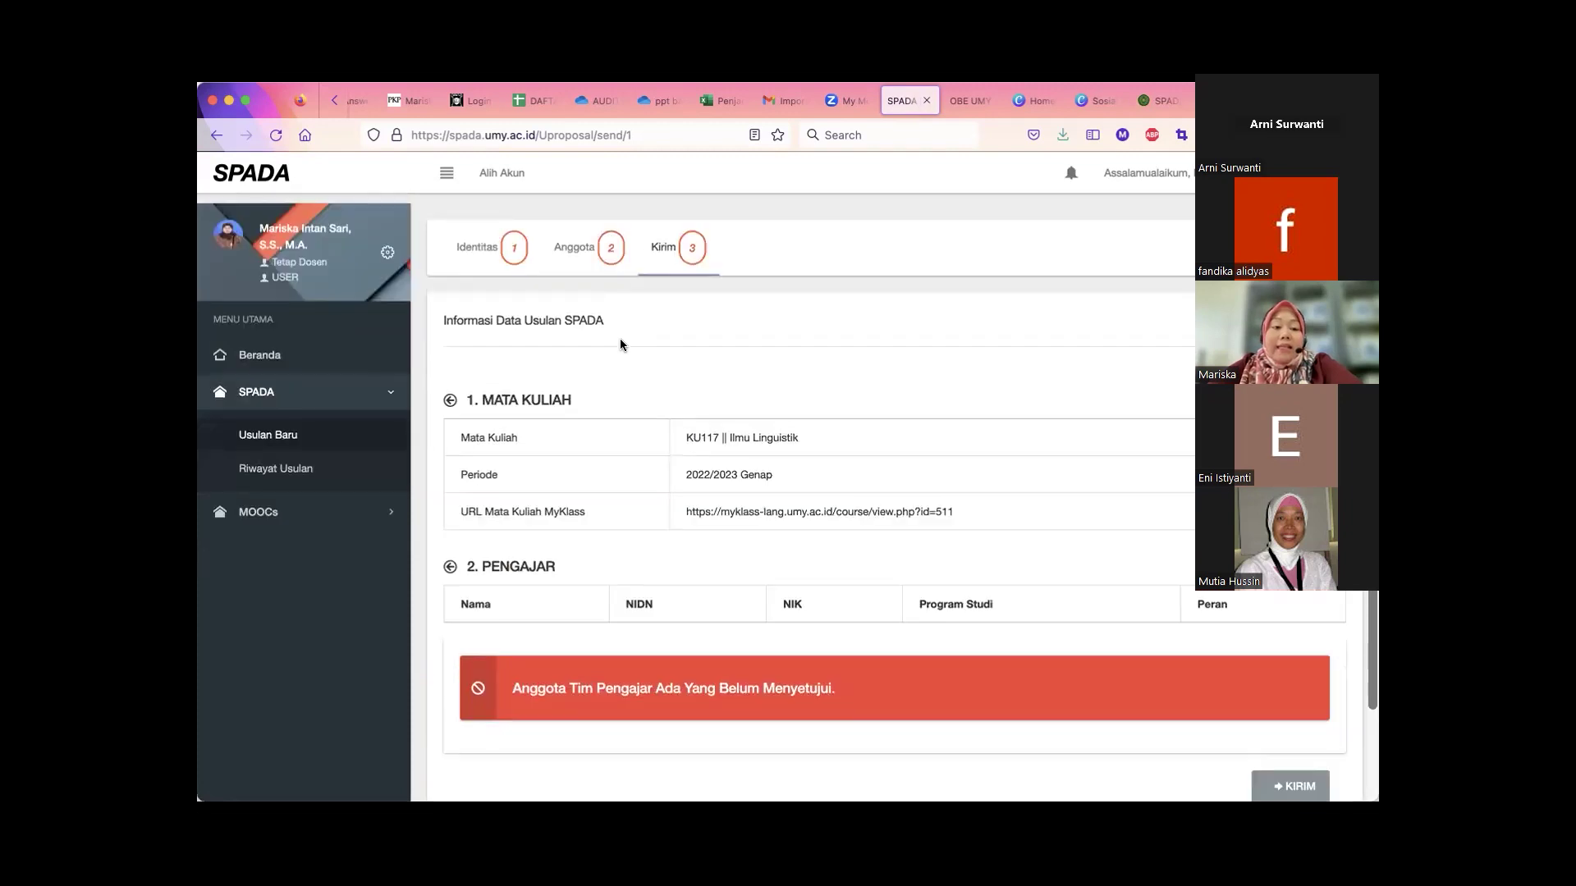
# - Return to the Anggota stage and check the invited lecturer's approval status under Anggota Pengajar
pyautogui.click(585, 249)
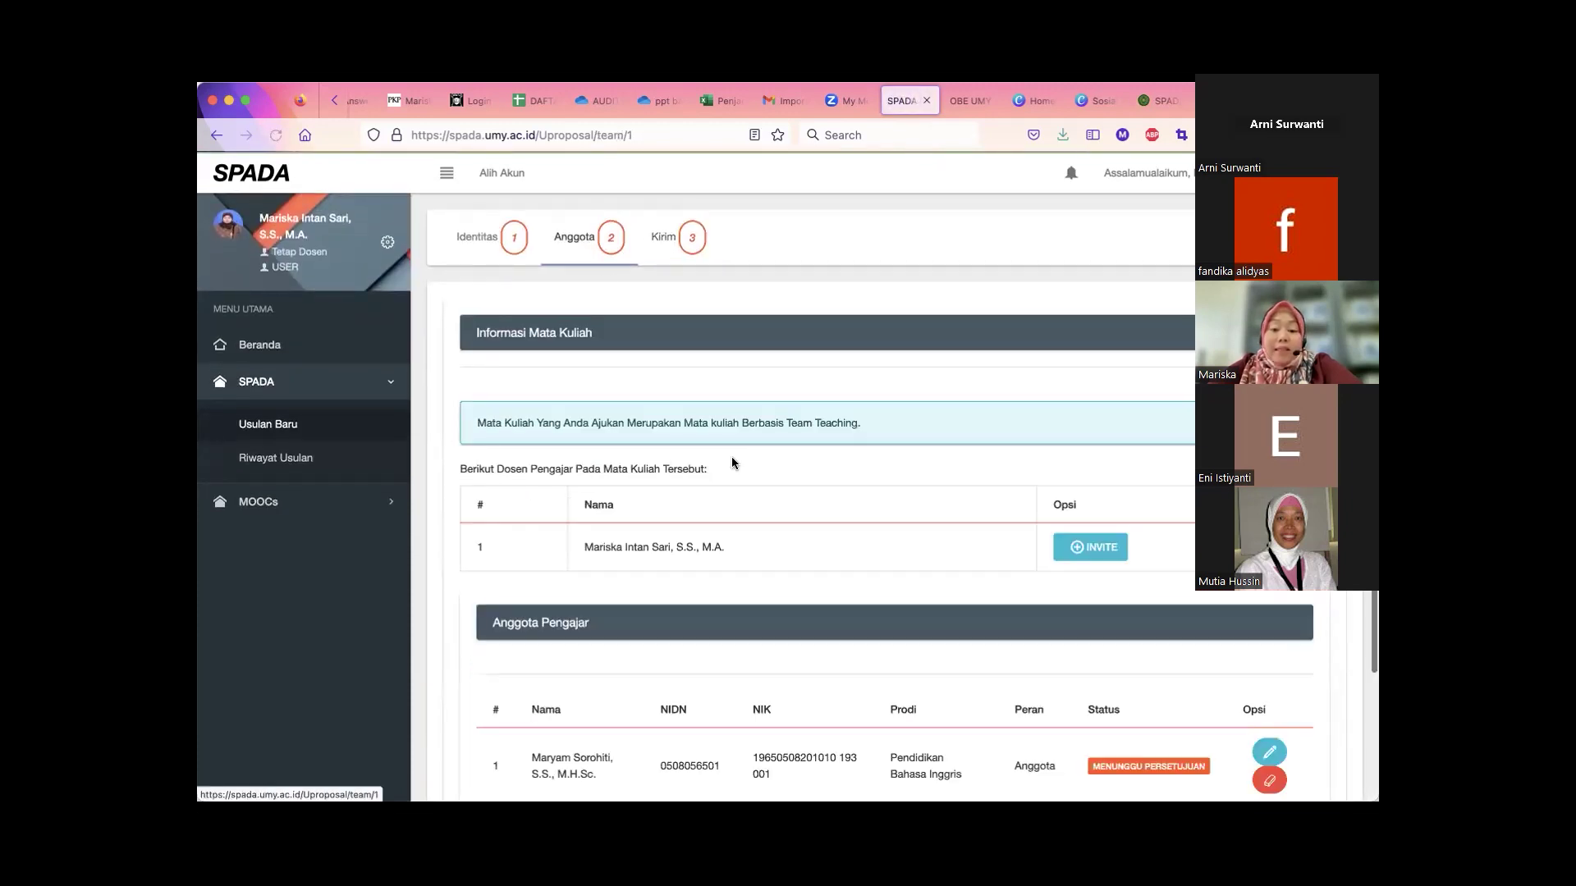
pyautogui.scroll(-4, 731, 456)
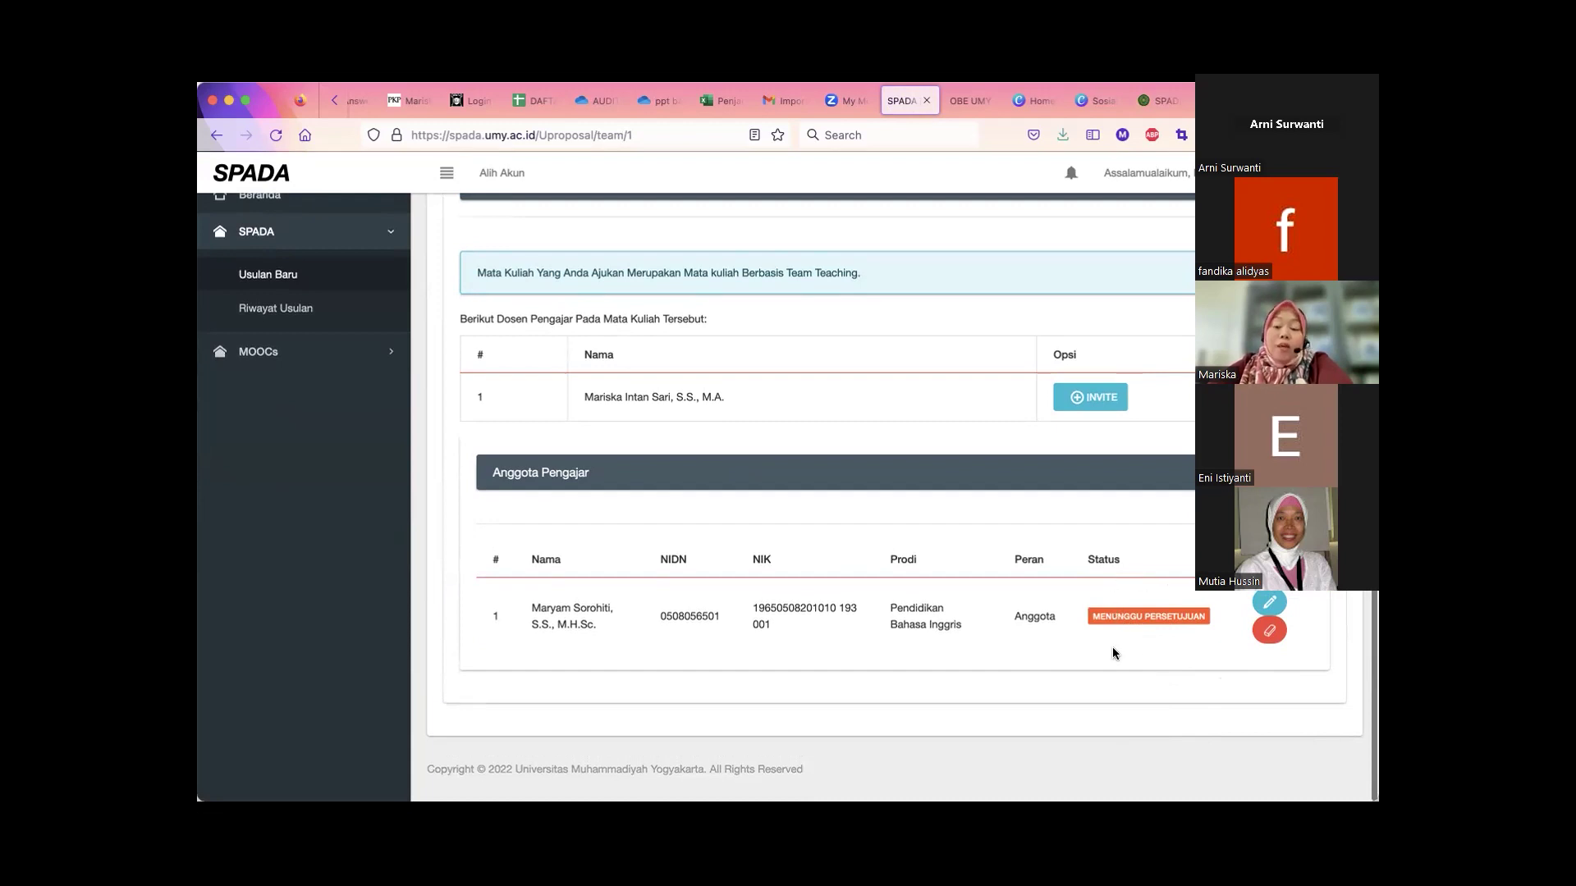
pyautogui.scroll(2, 1072, 648)
pyautogui.scroll(2, 984, 574)
pyautogui.scroll(-3, 902, 509)
pyautogui.scroll(3, 739, 378)
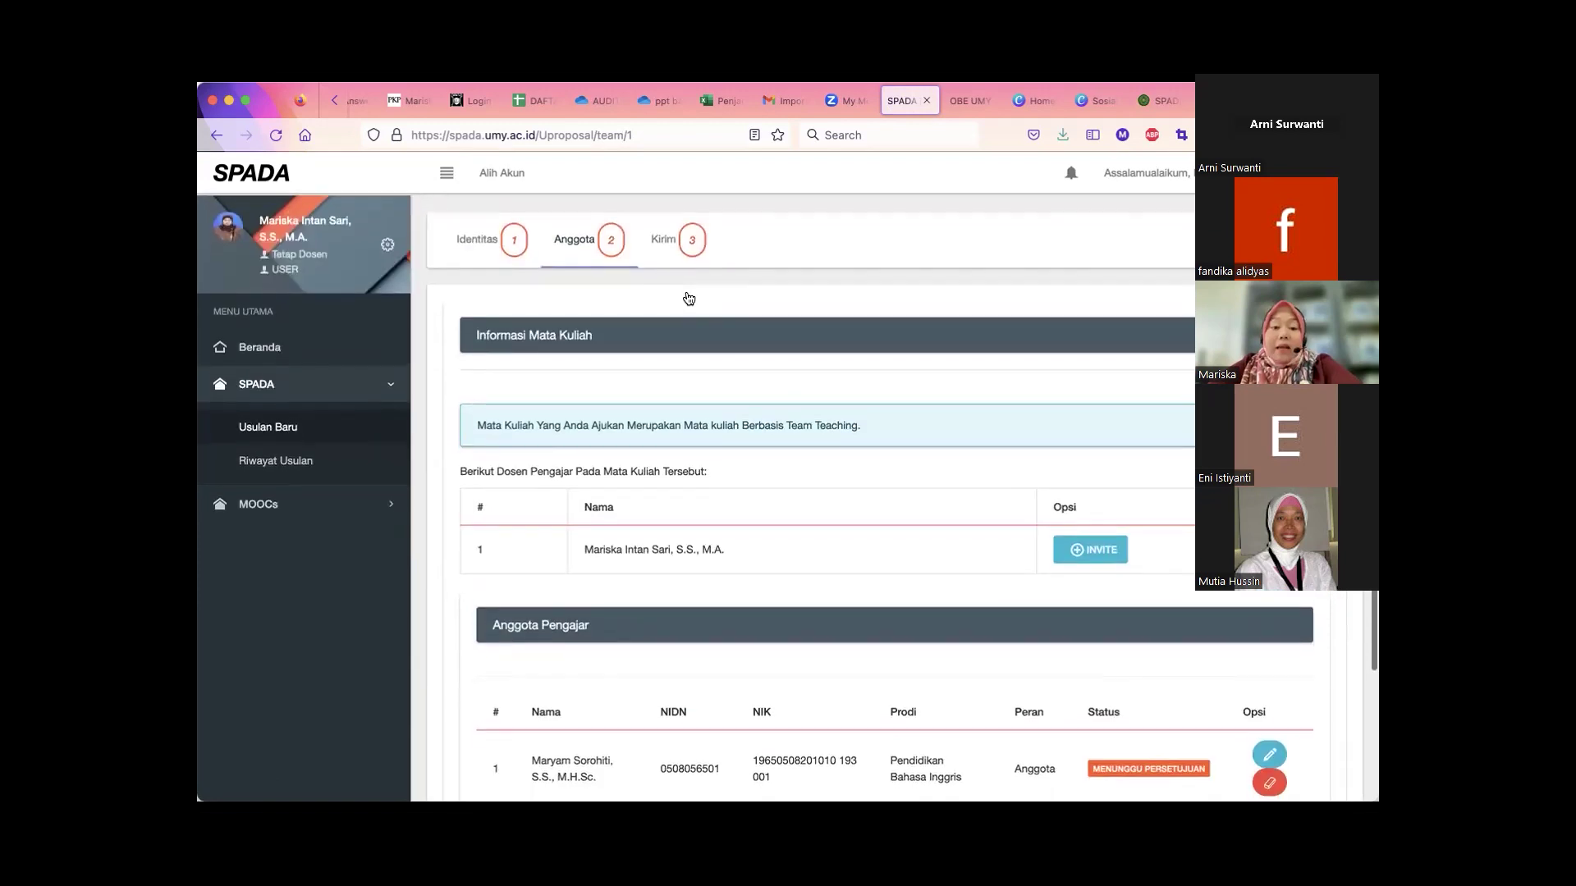
# - Reopen the Kirim stage and examine the Mata Kuliah and Pengajar sections and the availability of submission
pyautogui.click(666, 240)
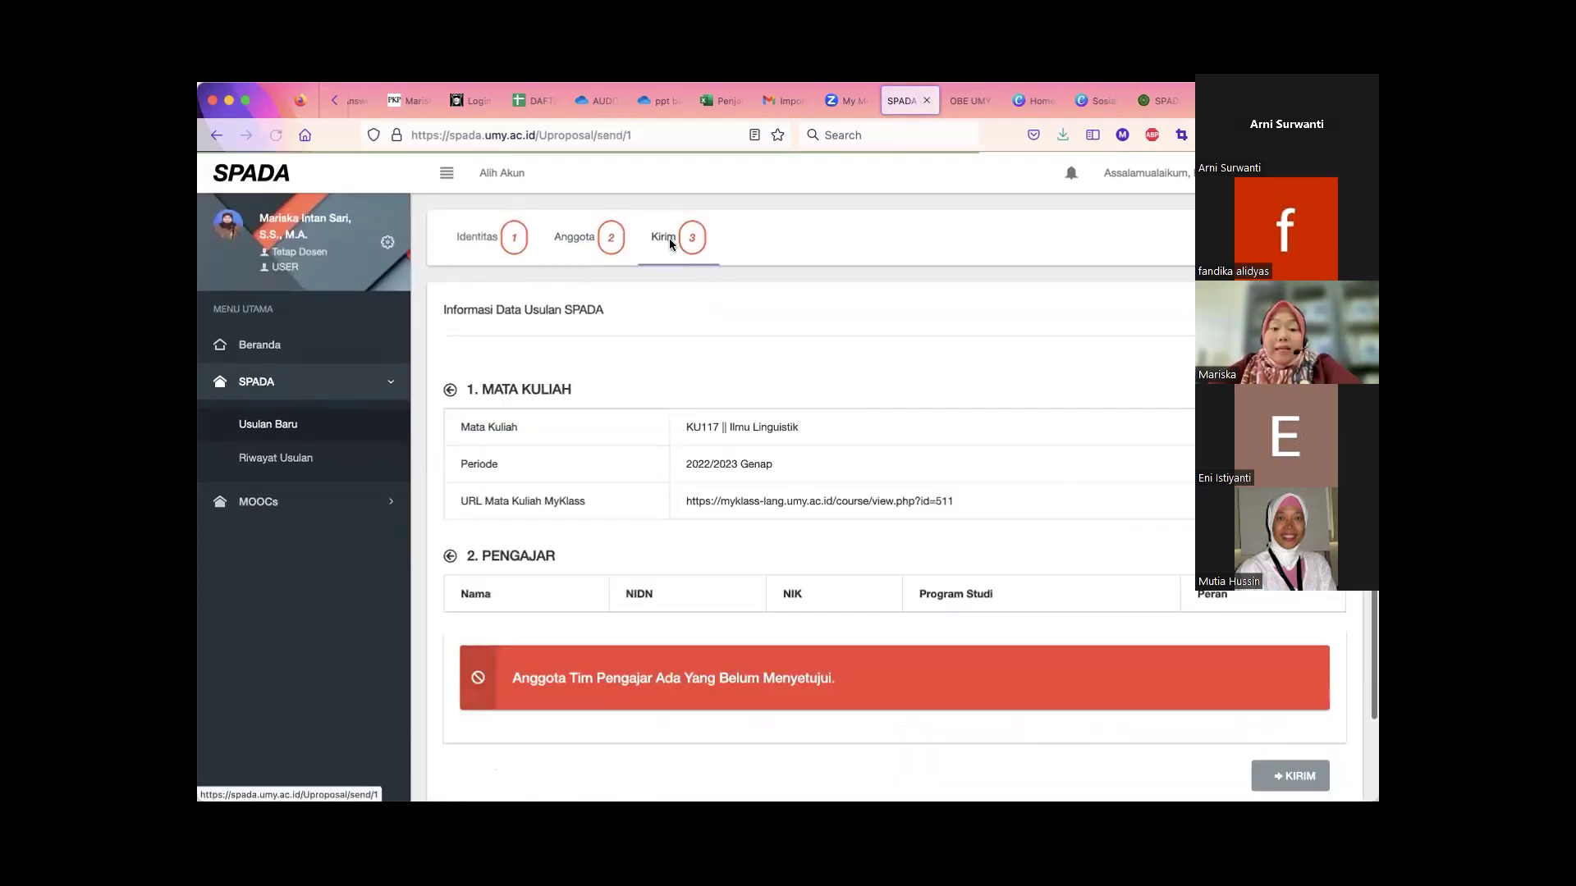
pyautogui.scroll(-2, 802, 439)
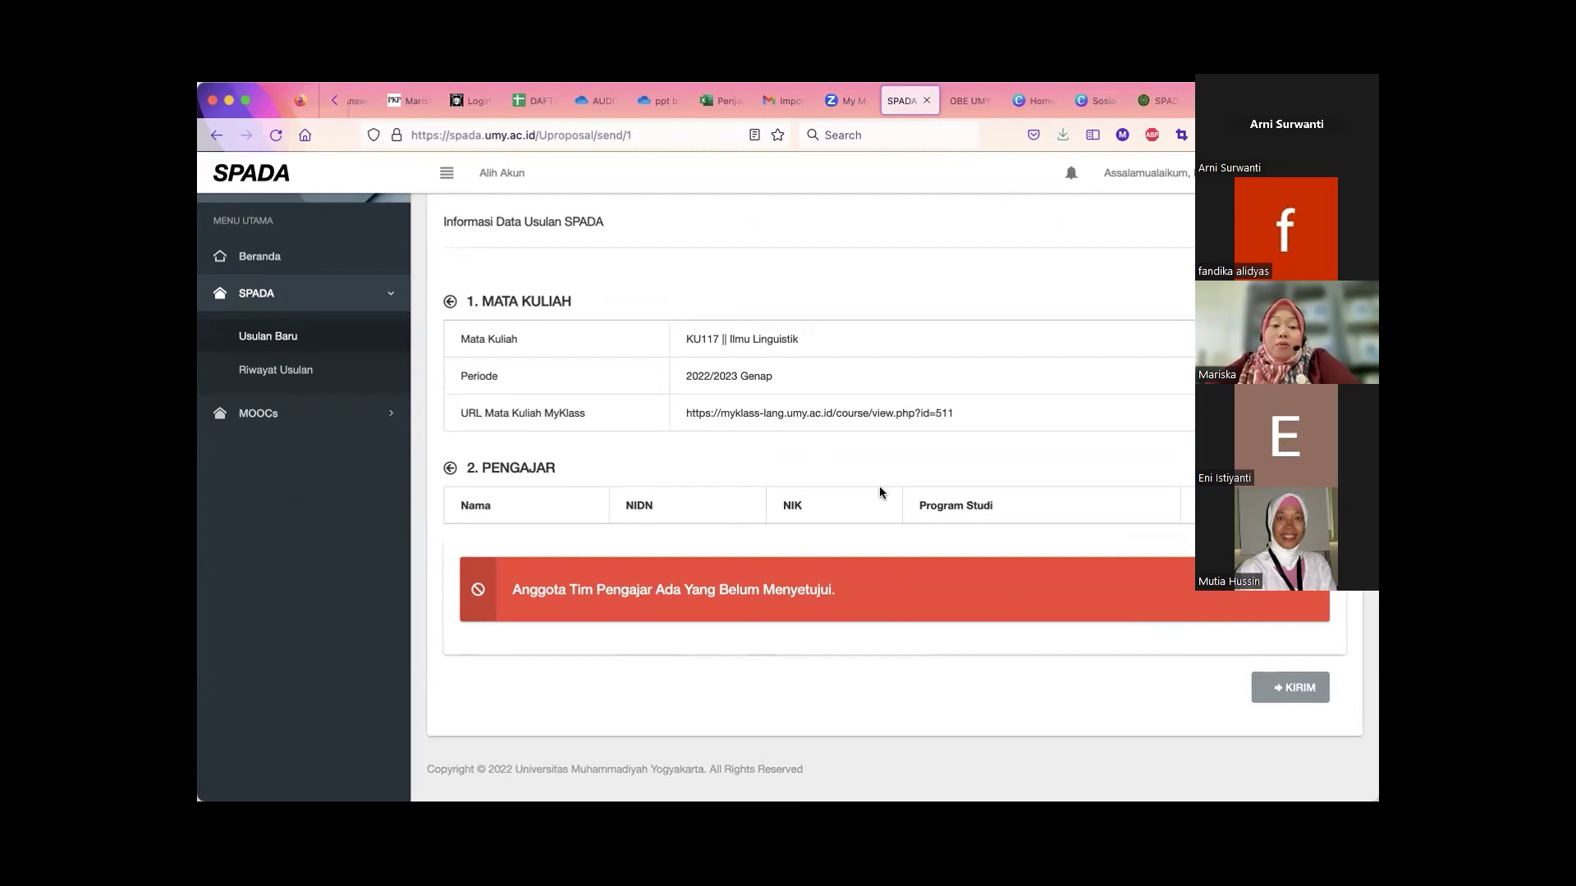
pyautogui.scroll(2, 879, 491)
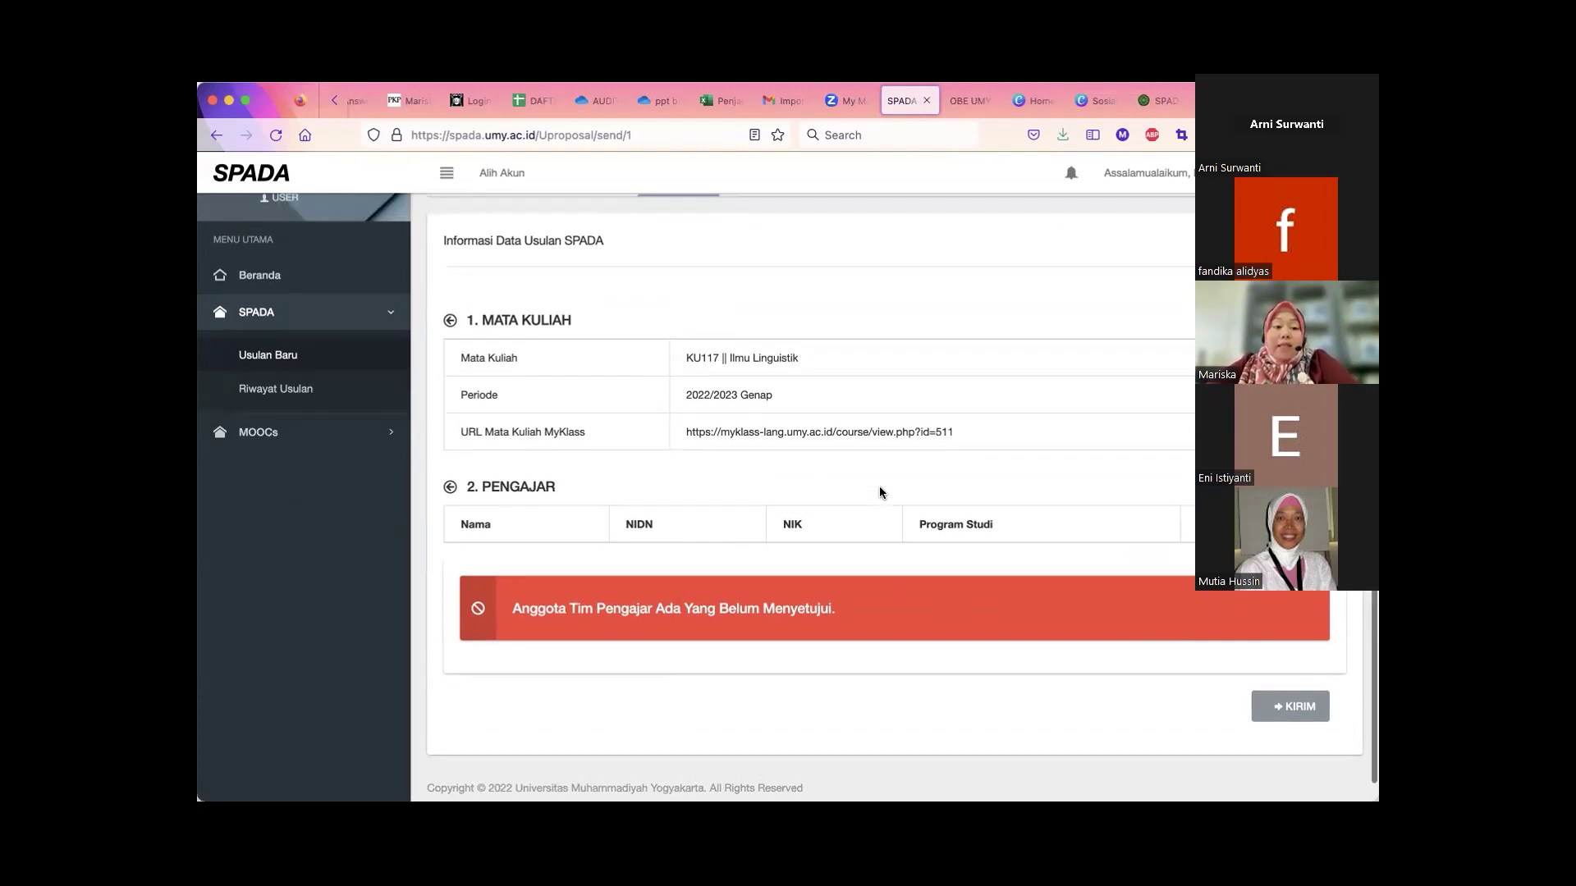